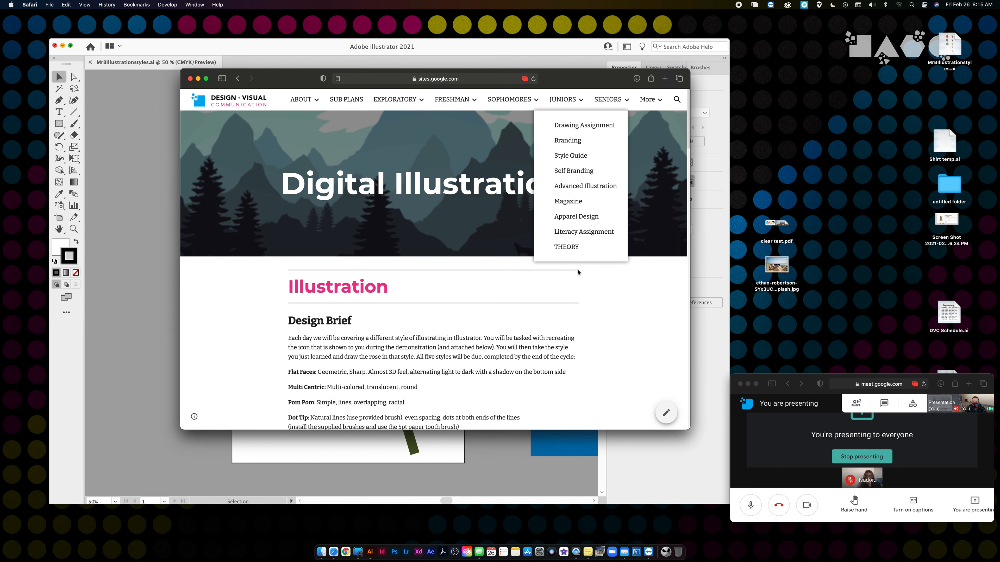
Look through the Digital Illustration 1 assignment page and switch back to the MrBIllustrationstyles.ai document in Illustrator.
scroll(614, 297, "down", 10)
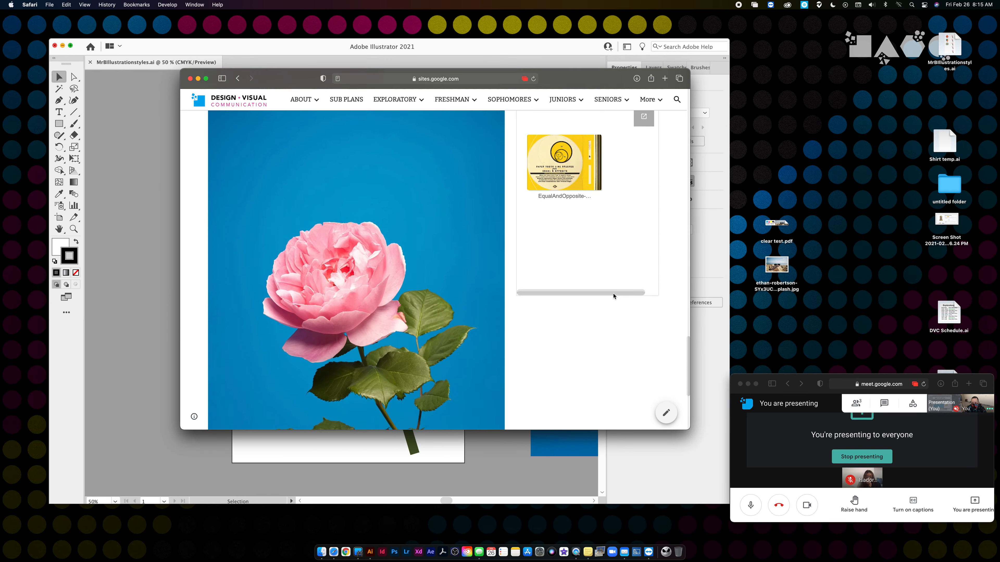
scroll(614, 296, "up", 15)
scroll(613, 296, "up", 15)
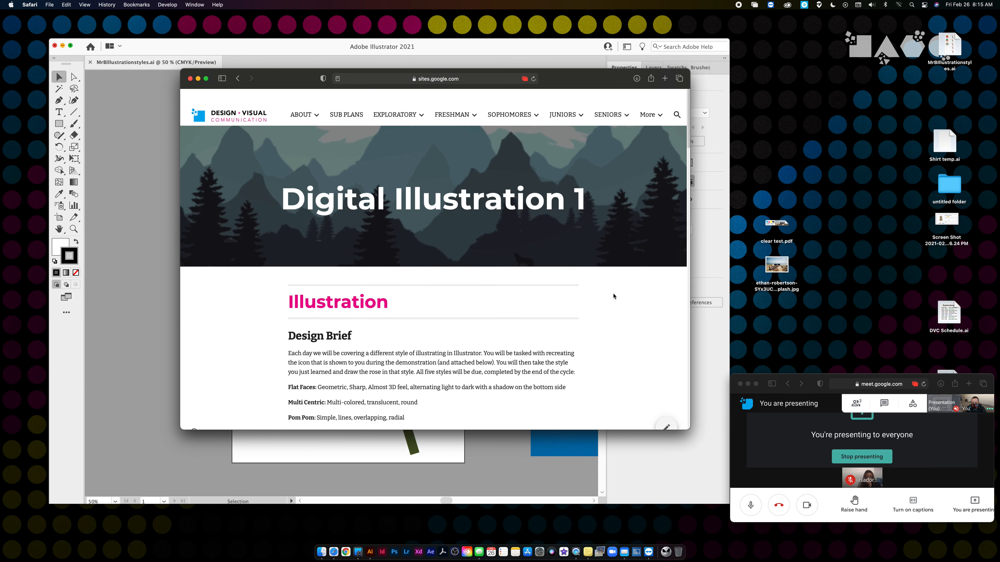
left_click(158, 113)
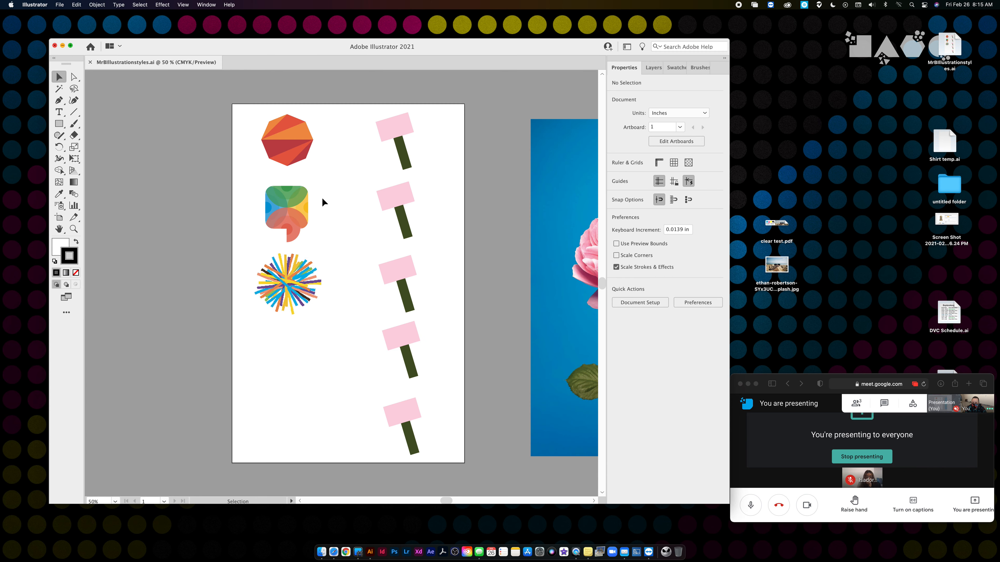
scroll(322, 202, "up", 2)
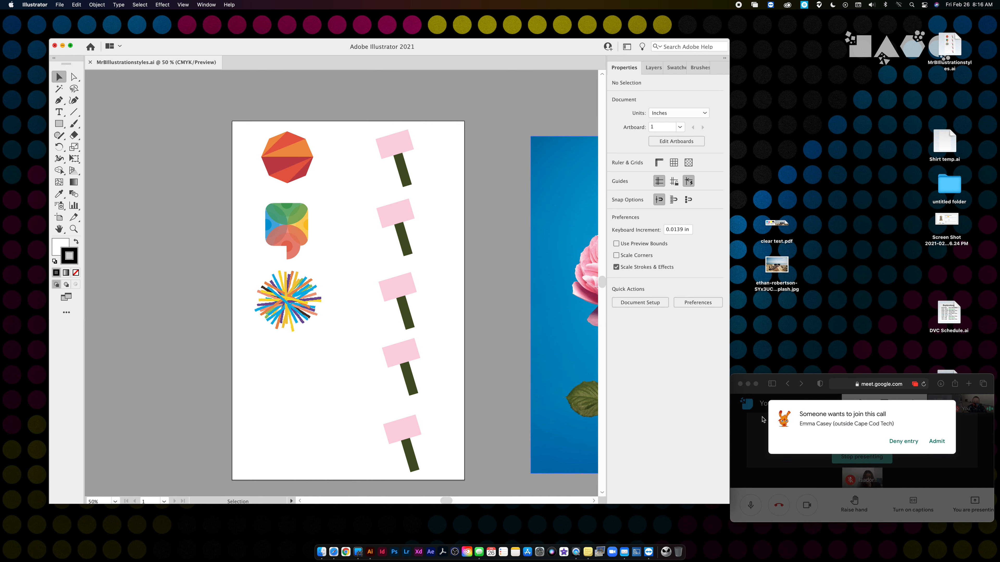
Admit the waiting participant to the Google Meet call and enlarge the Illustrator window to show the whole rose photo.
left_click(935, 441)
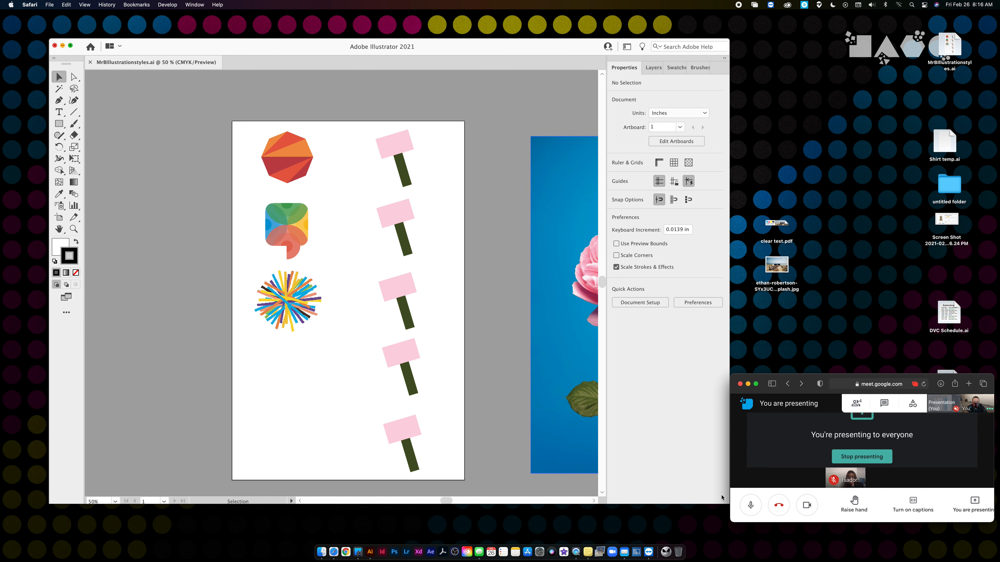
left_click_drag(720, 502, 895, 523)
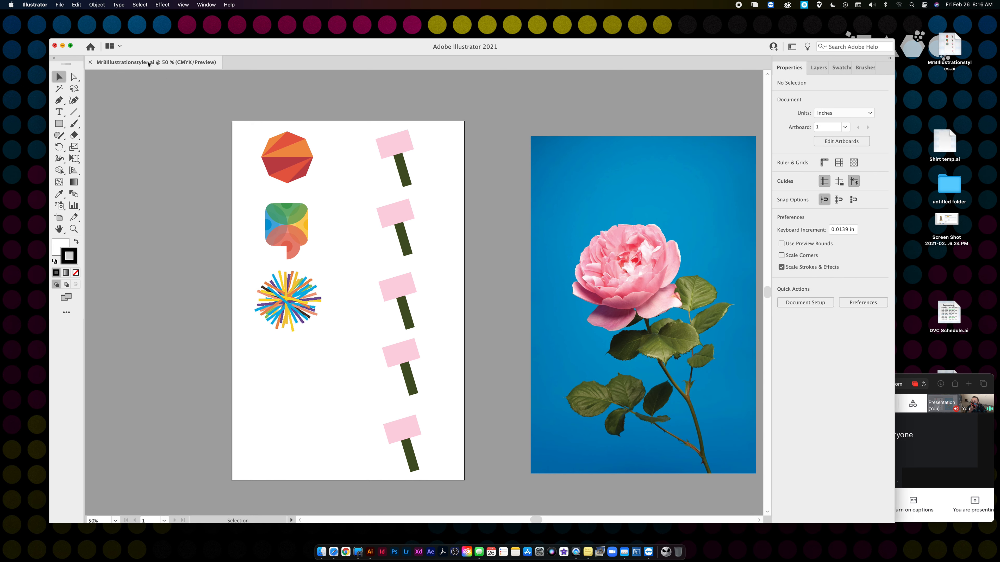
Check the Scale Strokes & Effects option in Illustrator's general preferences.
left_click(40, 4)
mouse_move(41, 29)
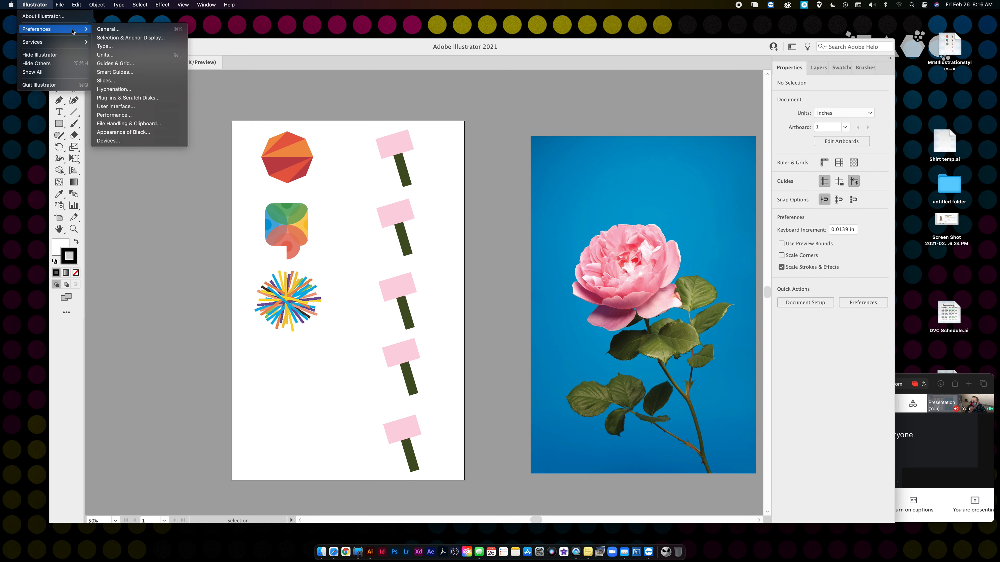
left_click(120, 30)
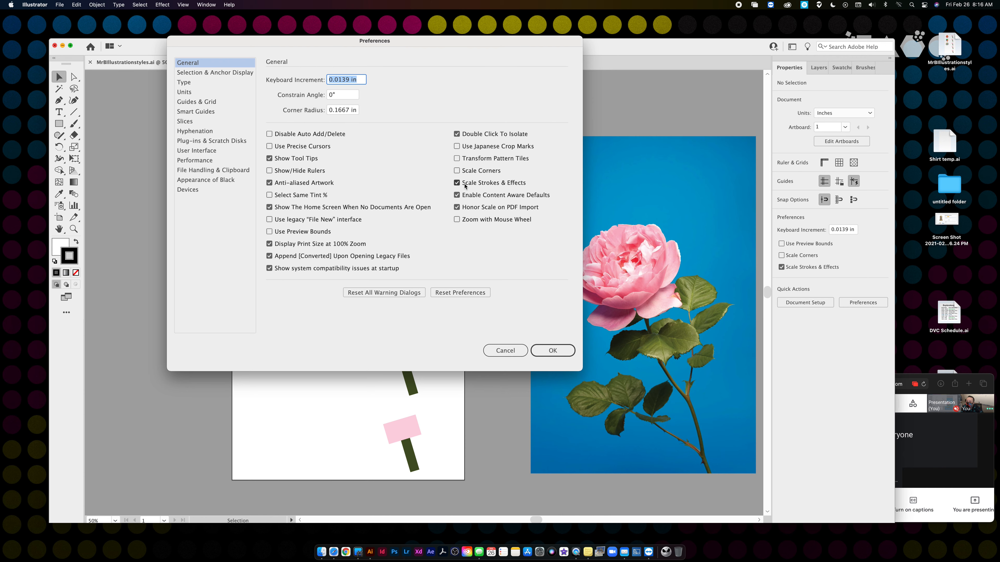
left_click(552, 350)
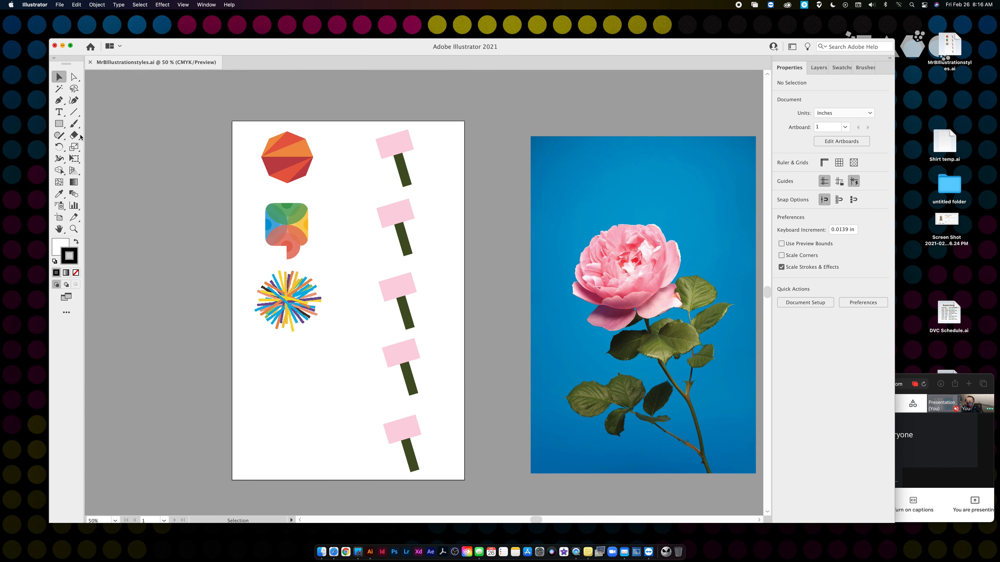
Draw a rectangle about 8 by 6.8 in over the artboard's left edge and remove its fill.
left_click(62, 125)
mouse_move(139, 152)
left_mouse_down()
mouse_move(241, 268)
mouse_move(308, 295)
left_mouse_up()
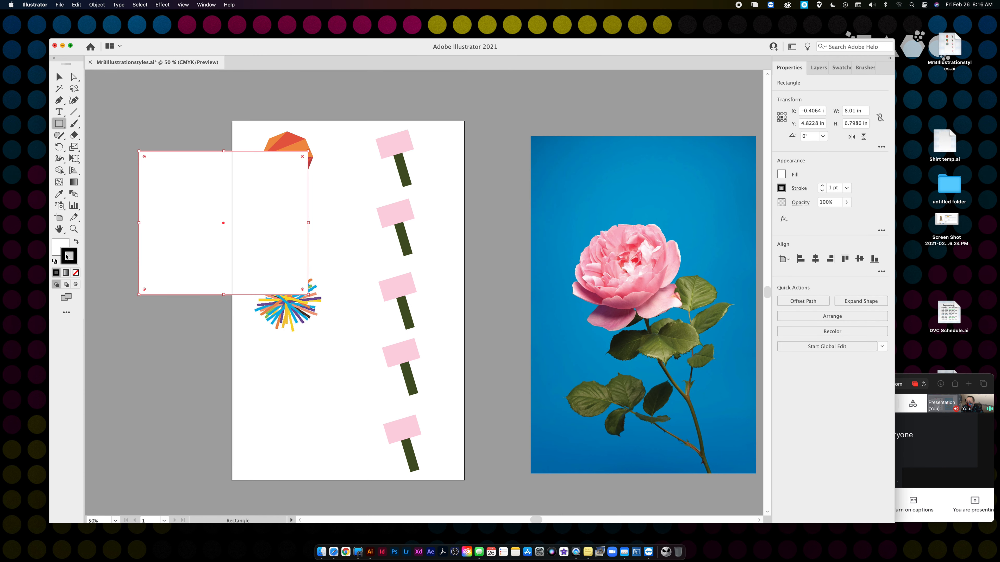
left_click(76, 273)
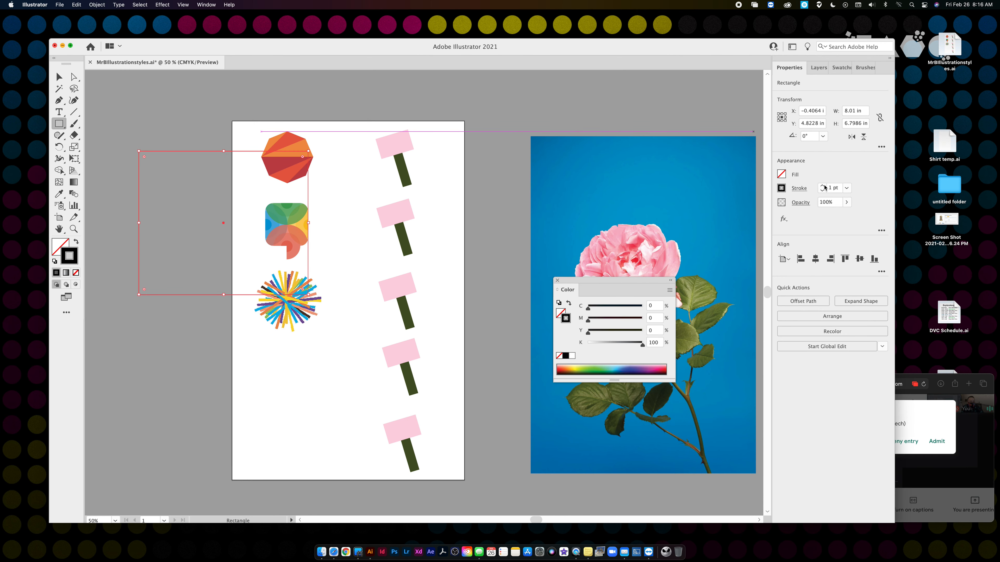
Admit the next waiting participant to the Google Meet call.
left_click(943, 476)
left_click(936, 441)
left_click(708, 68)
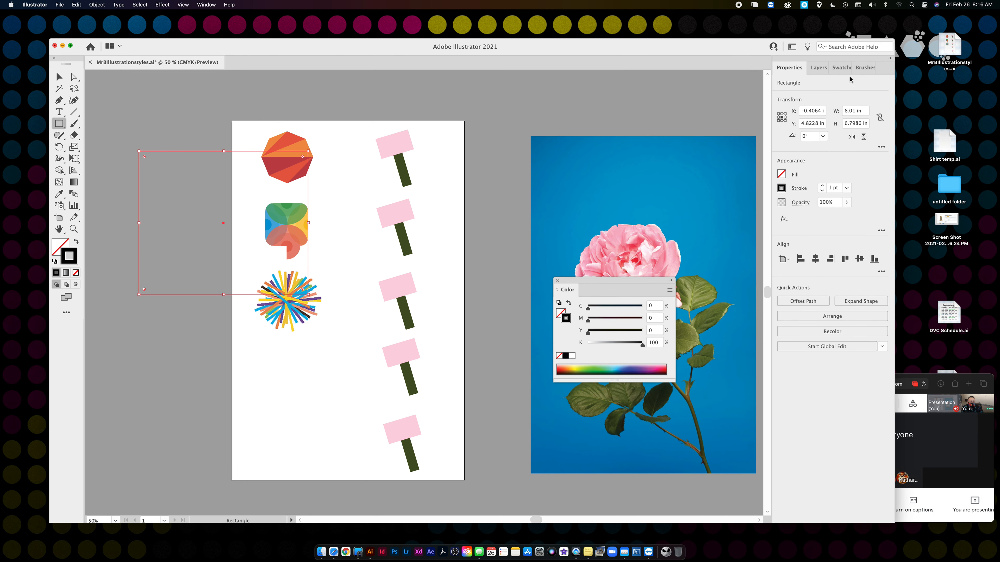
Set the rectangle's stroke weight to 30 pt.
left_click(822, 186)
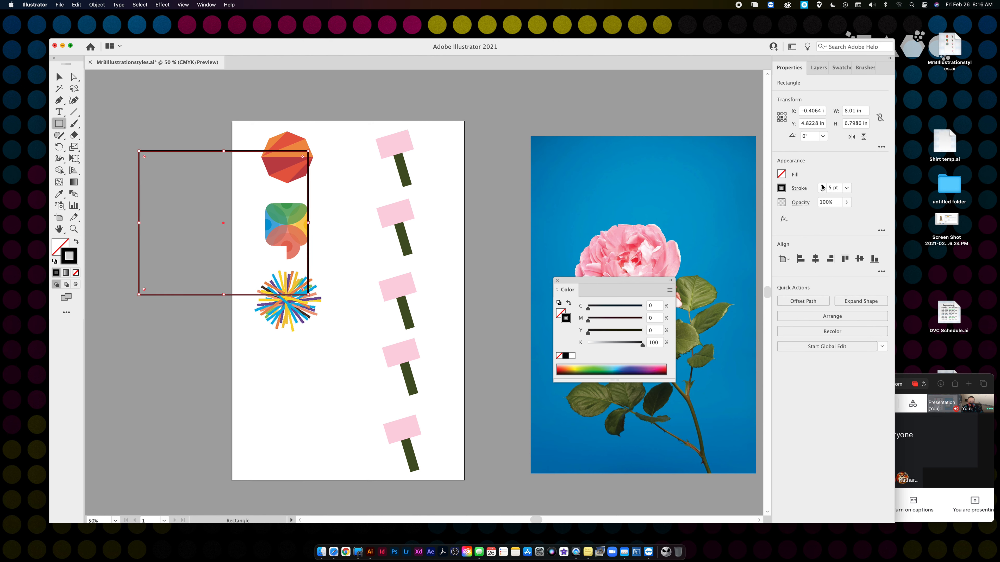
left_click(822, 186)
left_click(834, 187)
type("30")
key("Return")
Scale the rectangle down proportionally to about 3.63 by 3.08 in and undo the scaling.
left_click(60, 77)
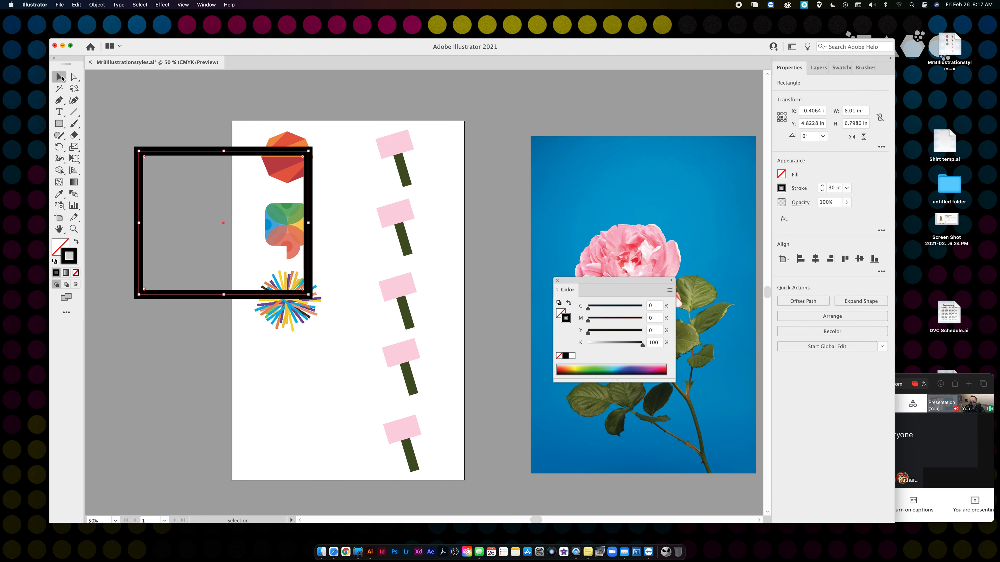
left_click_drag(309, 152, 217, 229)
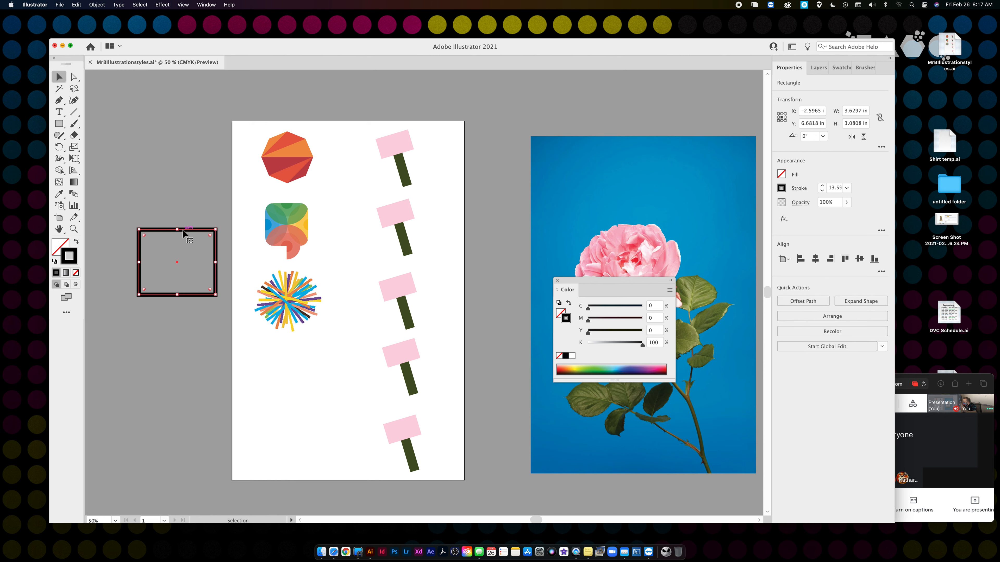
key("super+z")
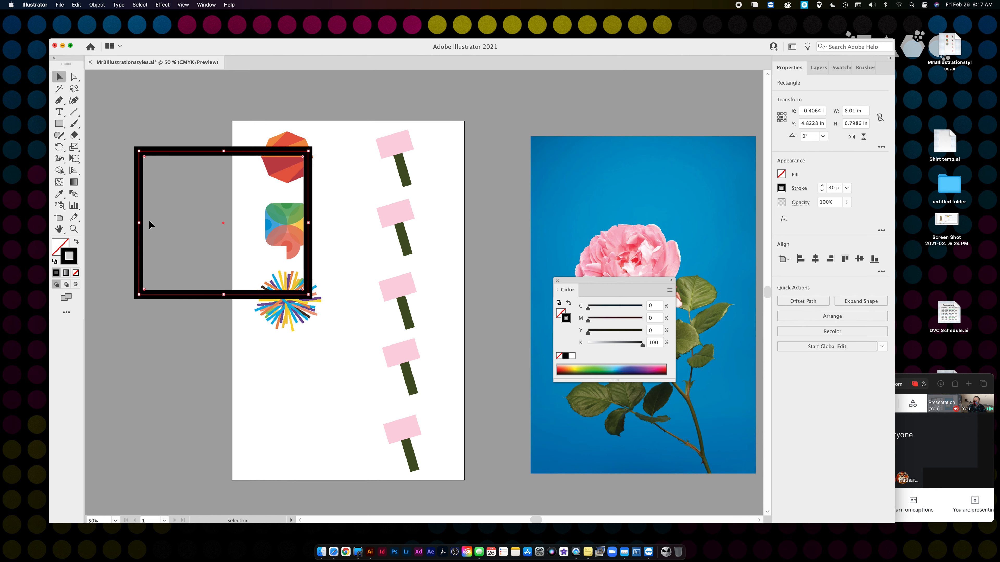
Turn off Scale Strokes & Effects in the general preferences.
left_click(36, 4)
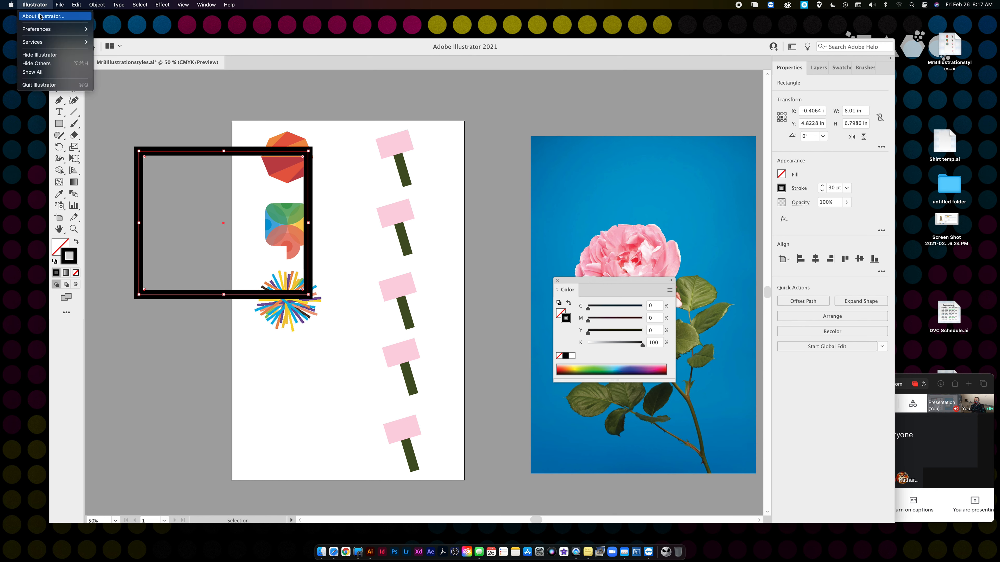
mouse_move(75, 29)
left_click(117, 31)
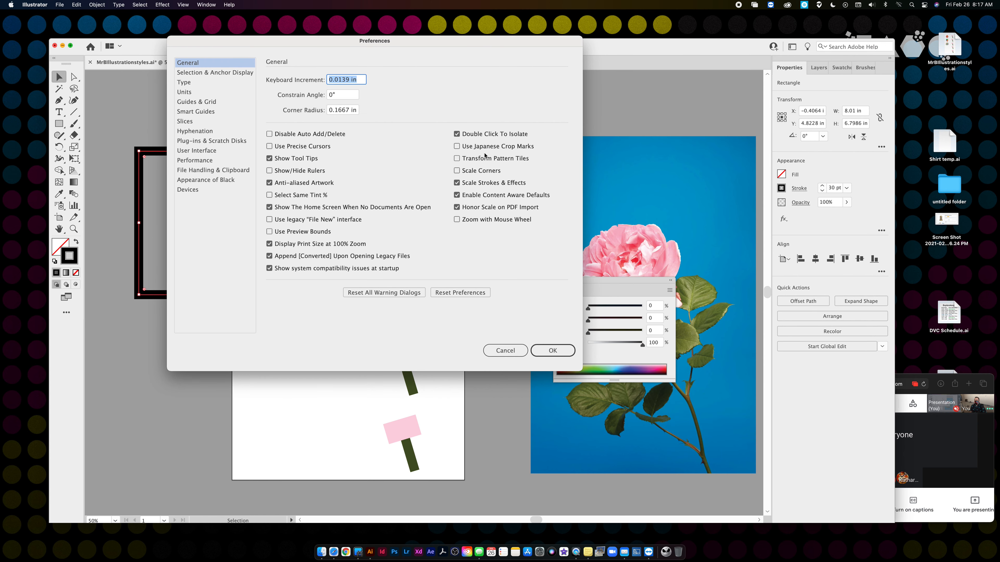
left_click(553, 351)
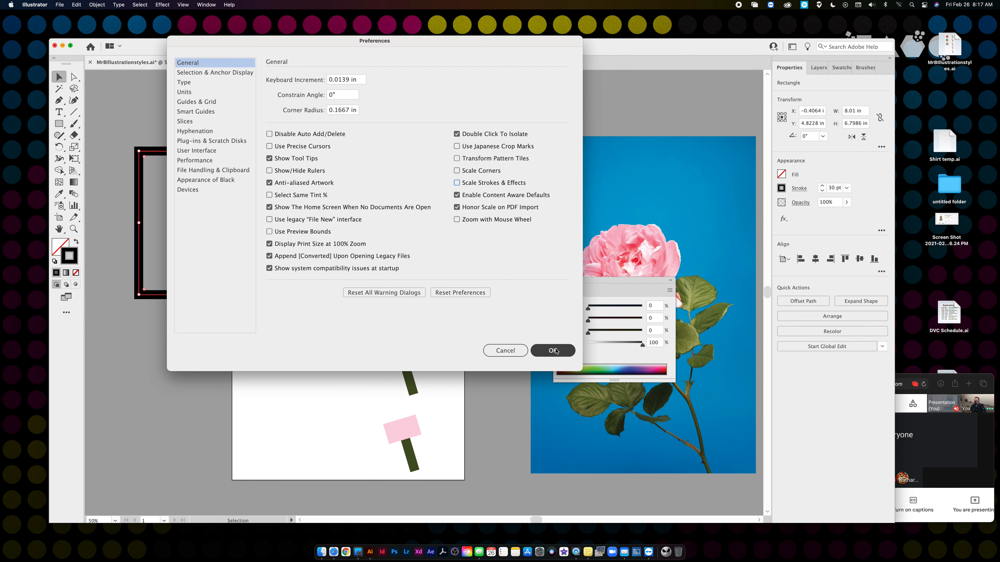
Scale the rectangle down to about 1.65 by 1.4 in and delete it.
left_click_drag(308, 151, 177, 261)
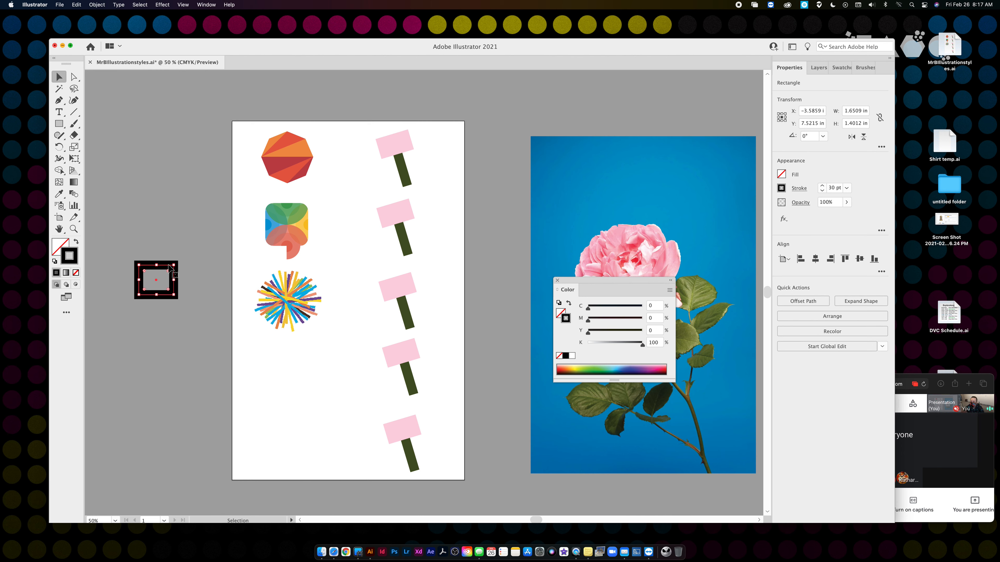
key("Delete")
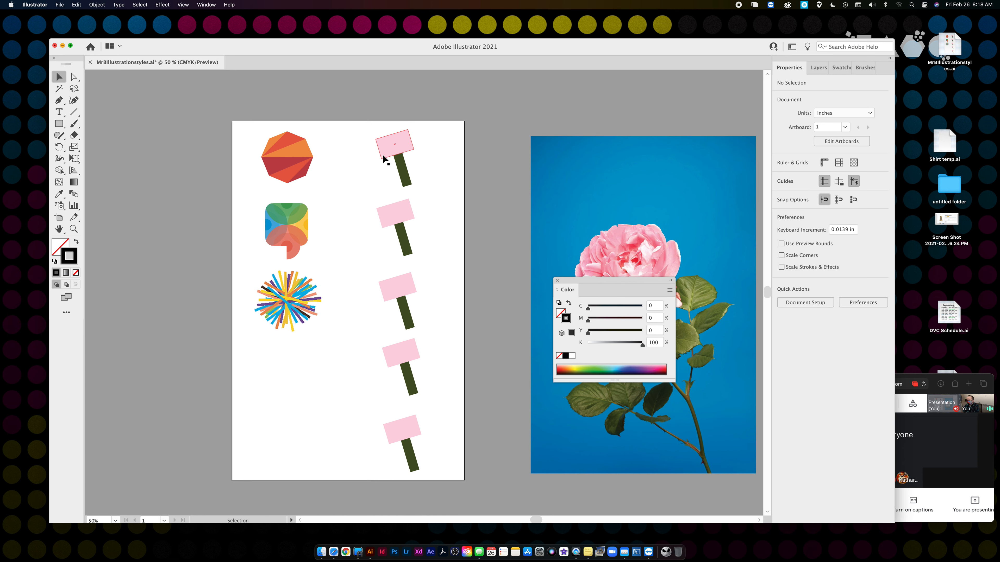
Place the FADES reference image from the desktop into the document, resizing the Illustrator window as needed to reach the file.
left_click(557, 280)
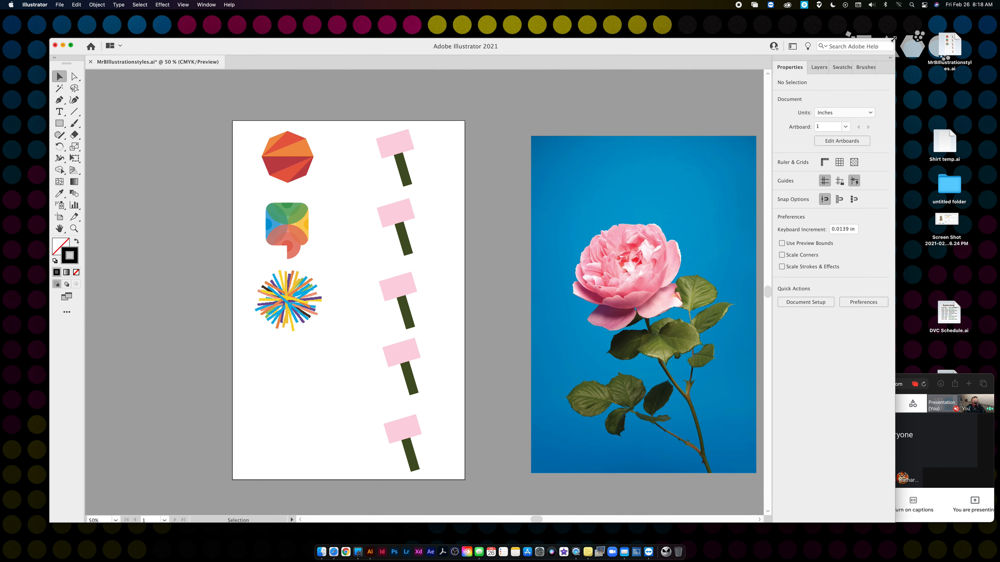
left_click_drag(895, 38, 585, 29)
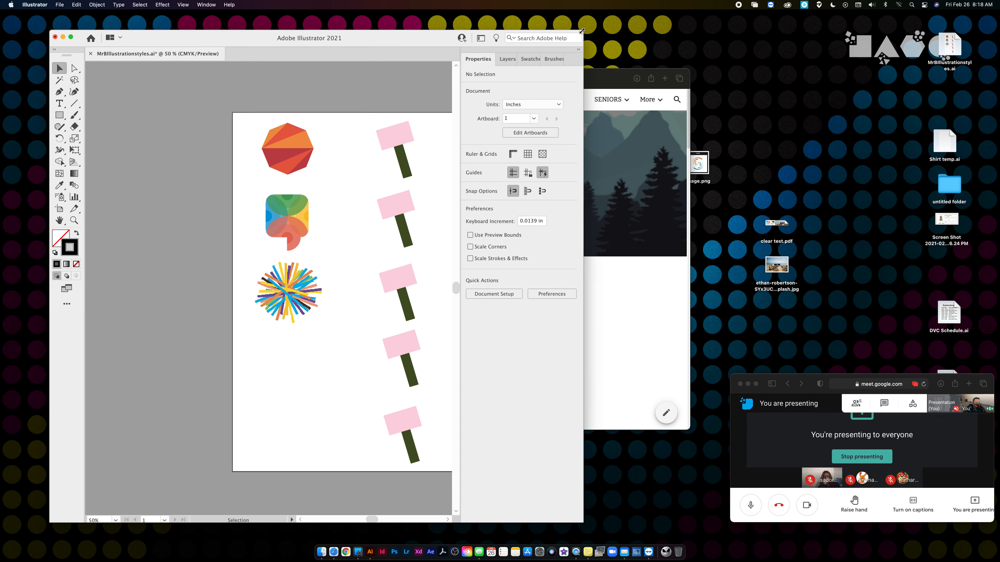
left_click_drag(292, 372, 292, 372)
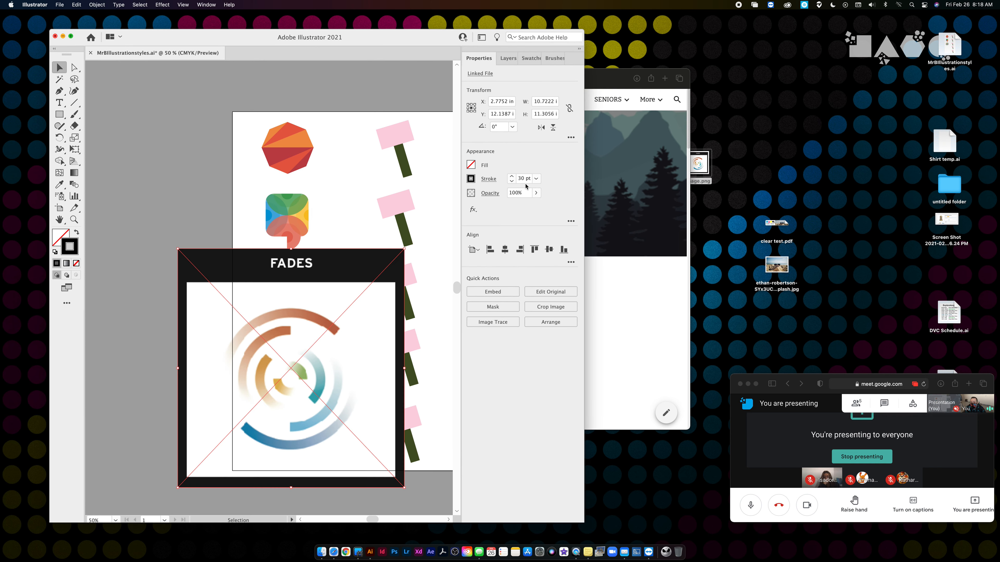
left_click_drag(586, 86, 789, 79)
Move the FADES image from the drawings layer to the originals layer and position it beside the artboard's left edge.
left_click(712, 58)
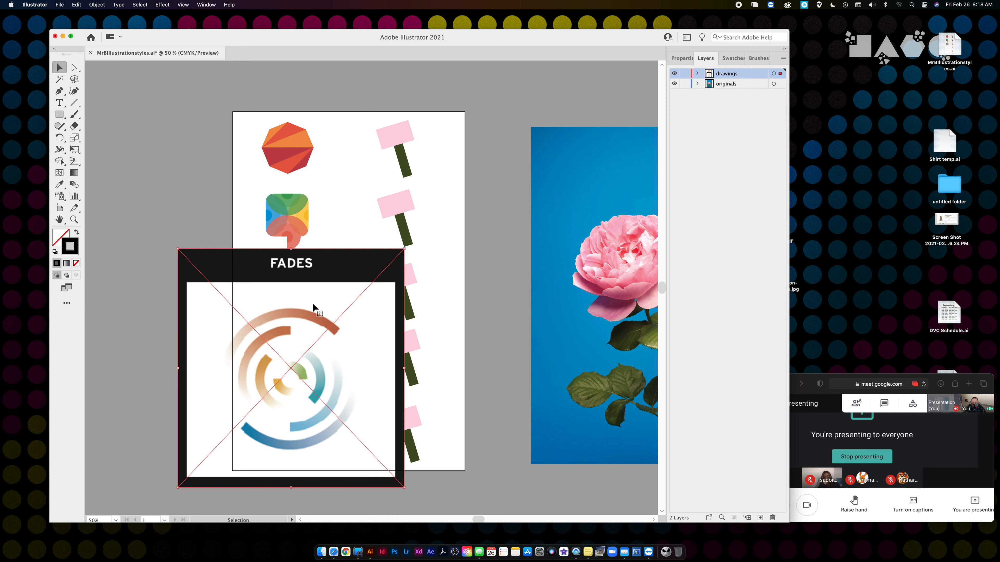
key("cmd+x")
left_click(721, 83)
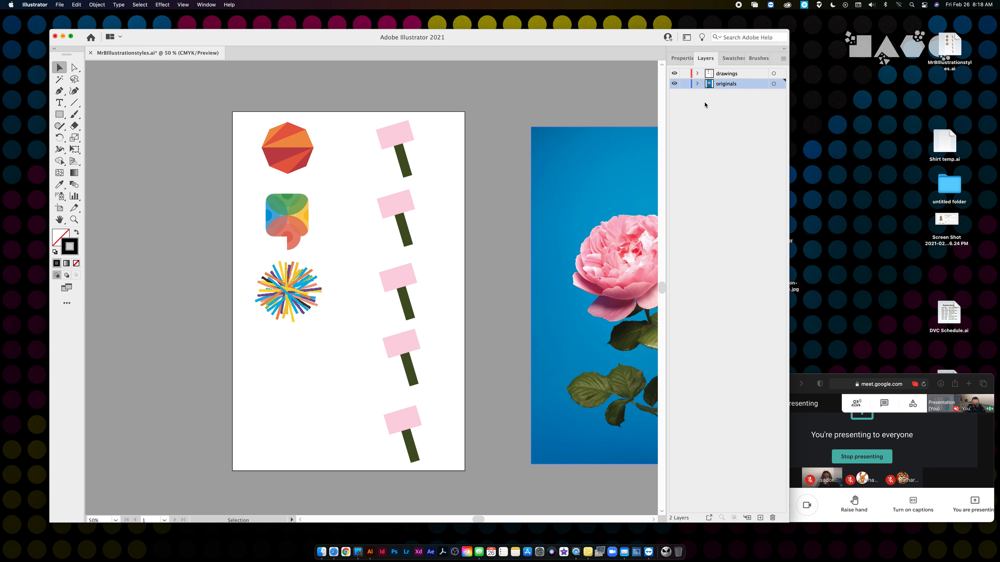
key("cmd+v")
left_click_drag(437, 304, 272, 296)
scroll(271, 296, "left", 3)
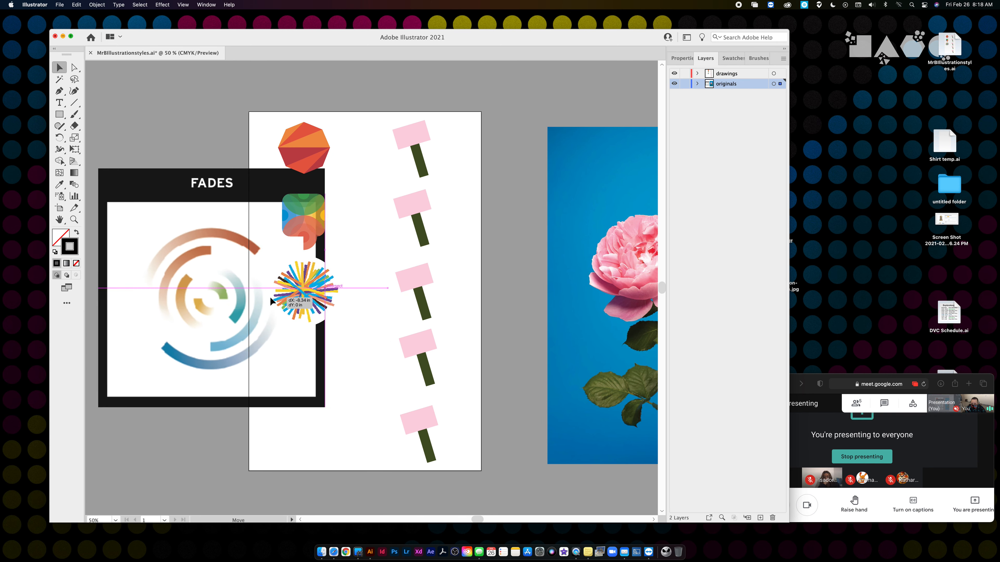
scroll(293, 300, "left", 6)
left_click_drag(365, 298, 273, 284)
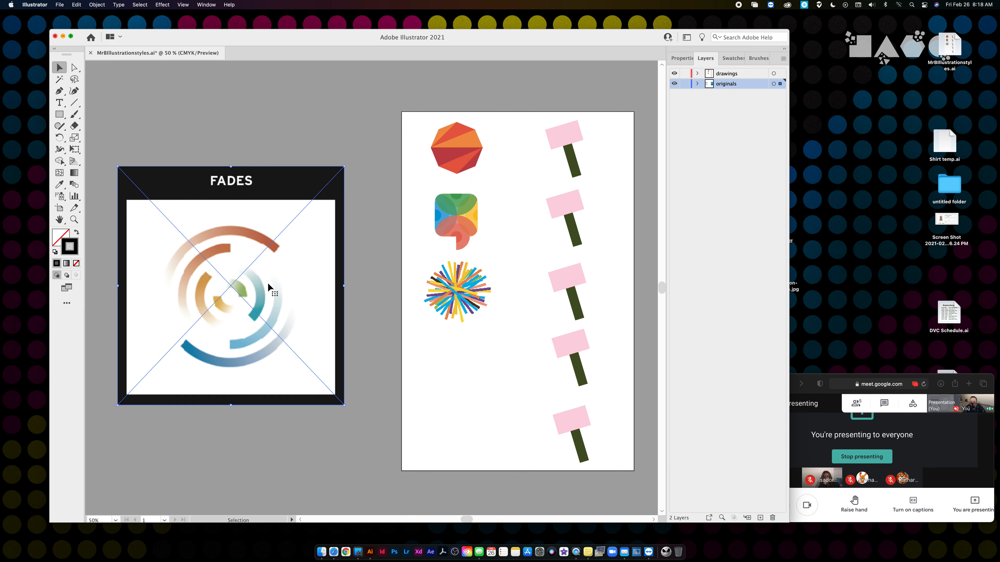
Lock the originals layer and make the drawings layer active.
left_click(685, 84)
left_click(726, 73)
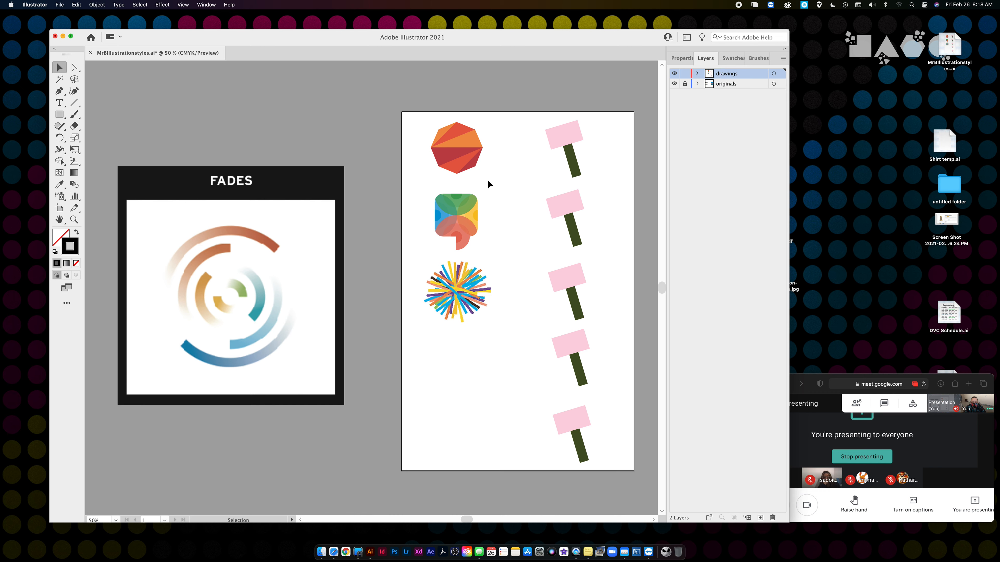
scroll(248, 237, "left", 1)
scroll(247, 237, "left", 4)
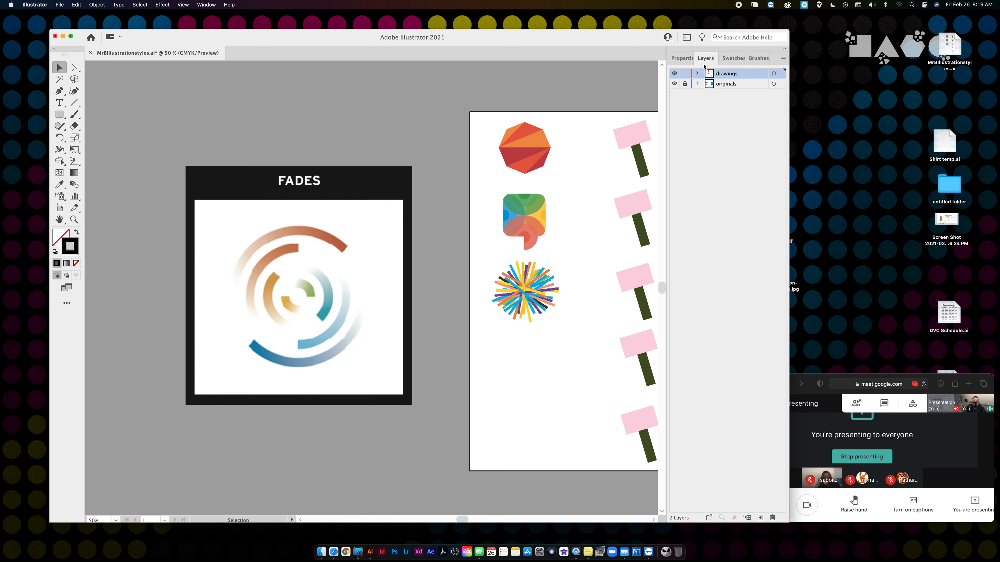
Create a new empty swatch color group named "fades".
left_click(727, 59)
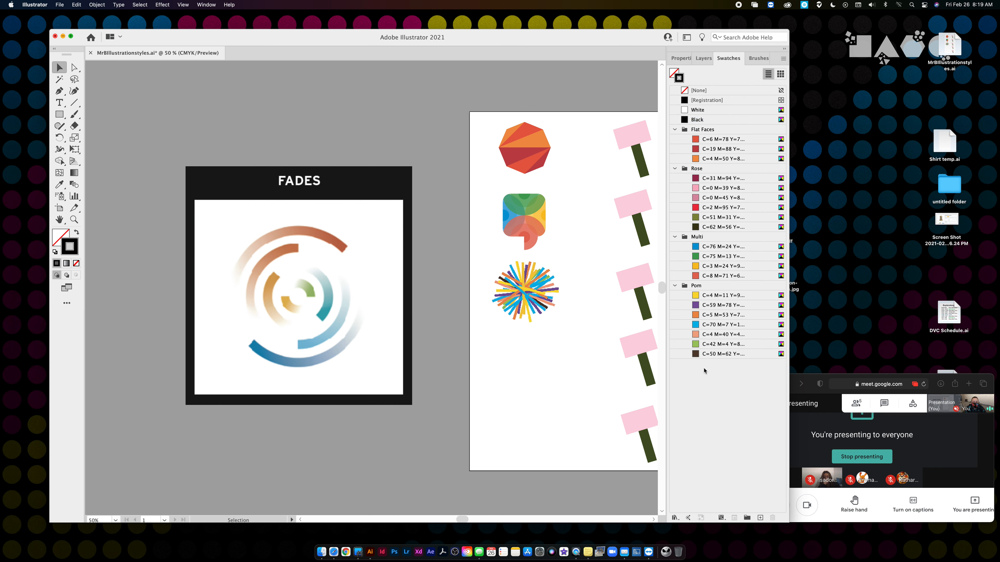
left_click(747, 517)
type("fades")
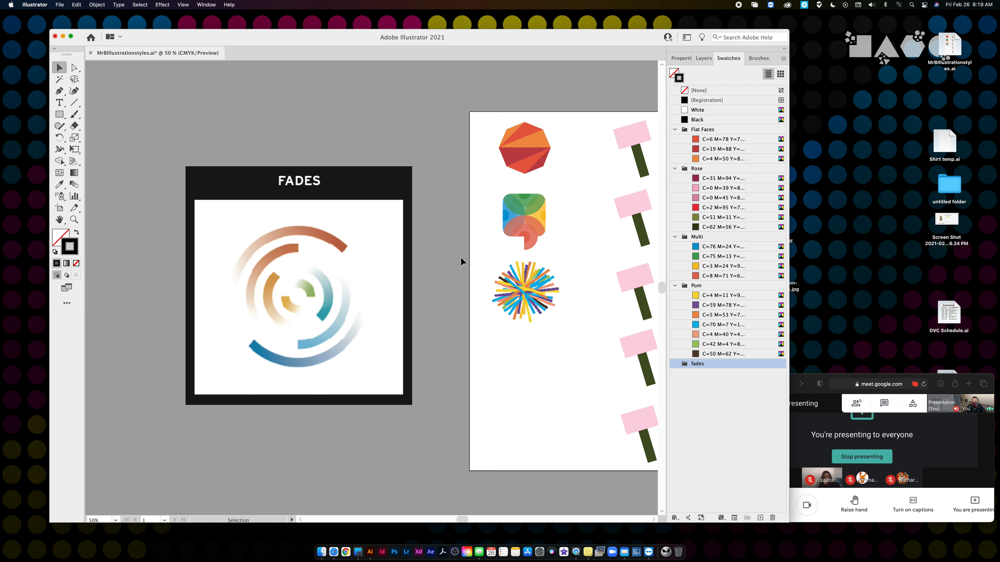
left_click(410, 241)
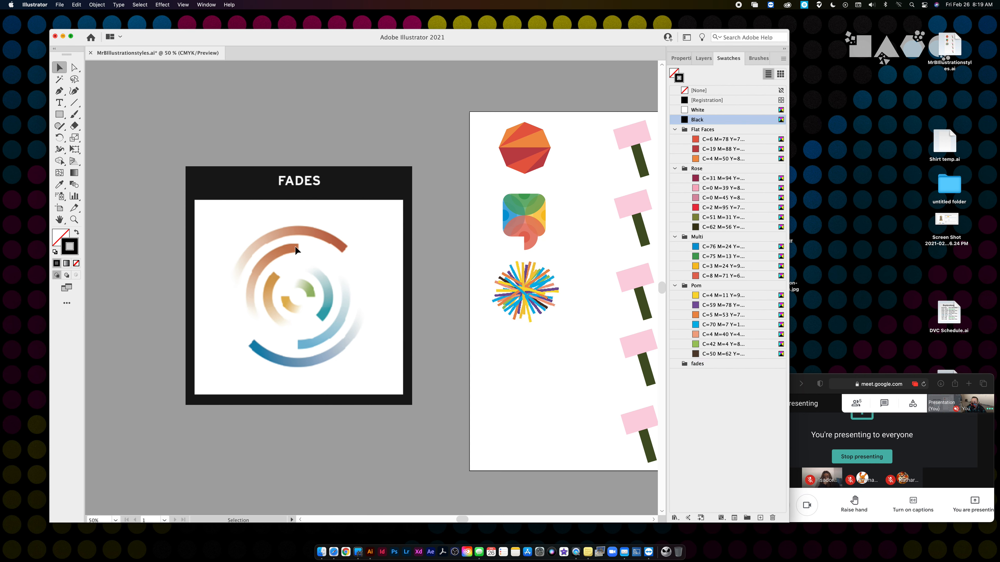
left_click(717, 377)
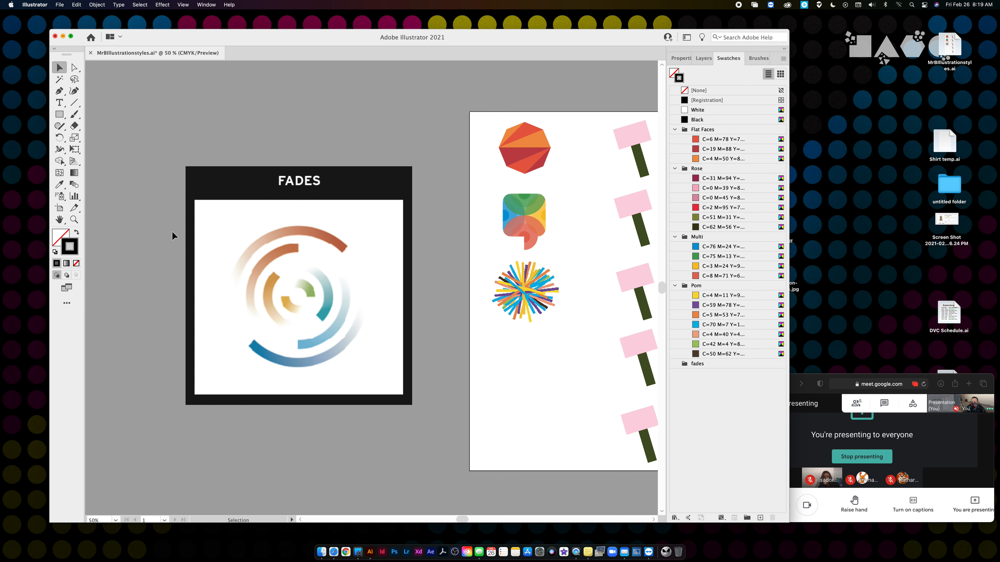
Sample the rust orange from the outer arc of the FADES reference and add it to the fades swatch group.
left_click(59, 183)
left_click(345, 246)
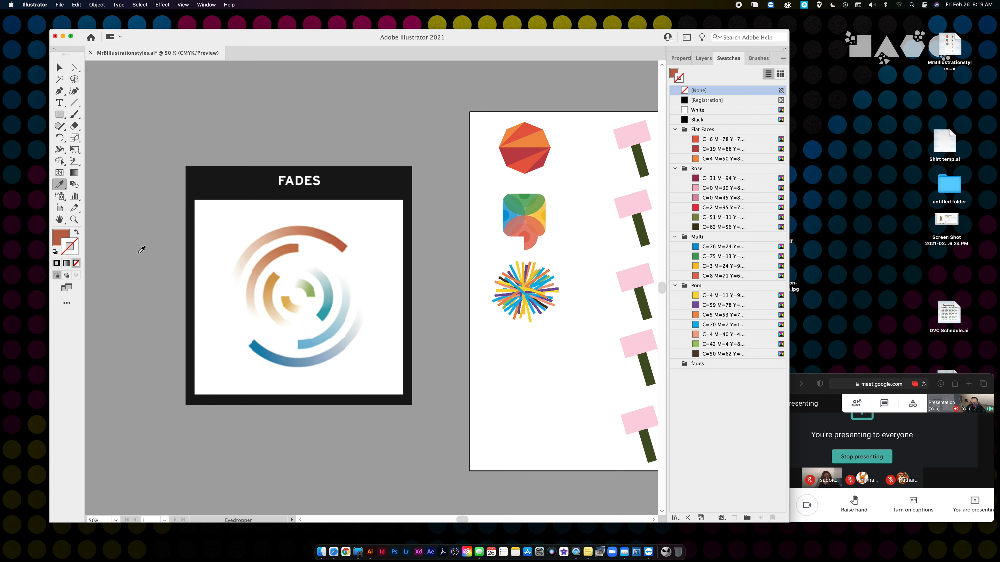
left_click(60, 238)
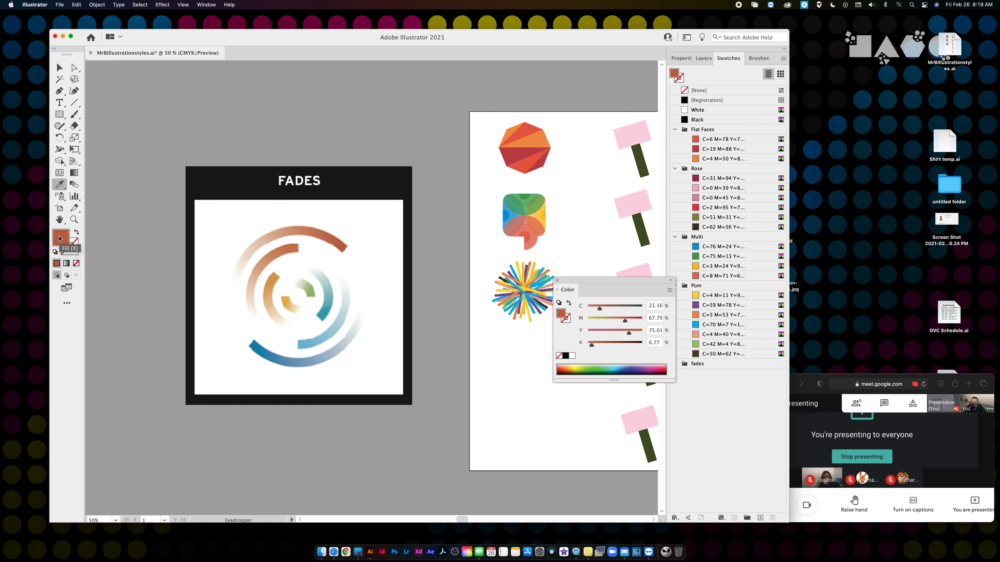
left_click_drag(677, 385, 714, 387)
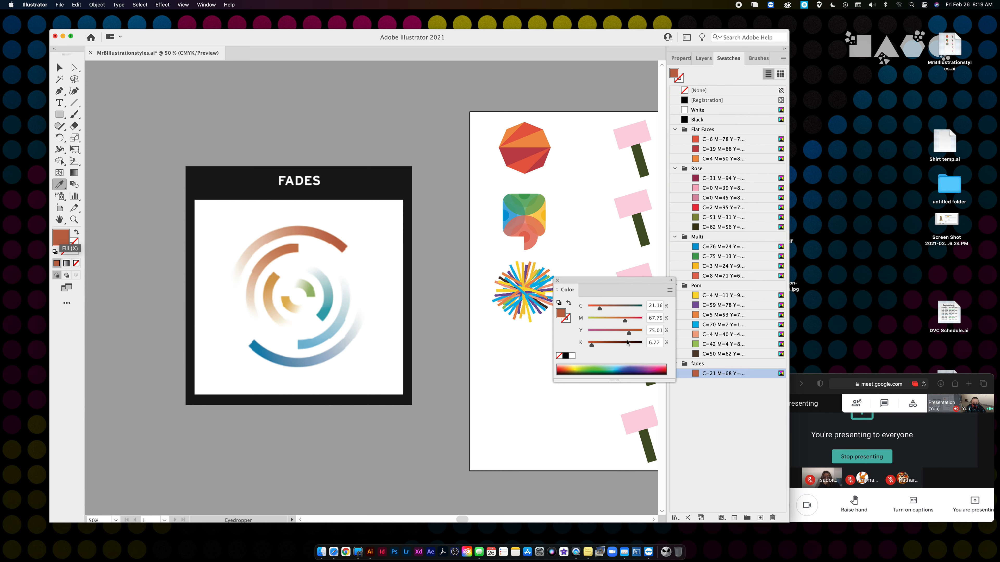
left_click(557, 280)
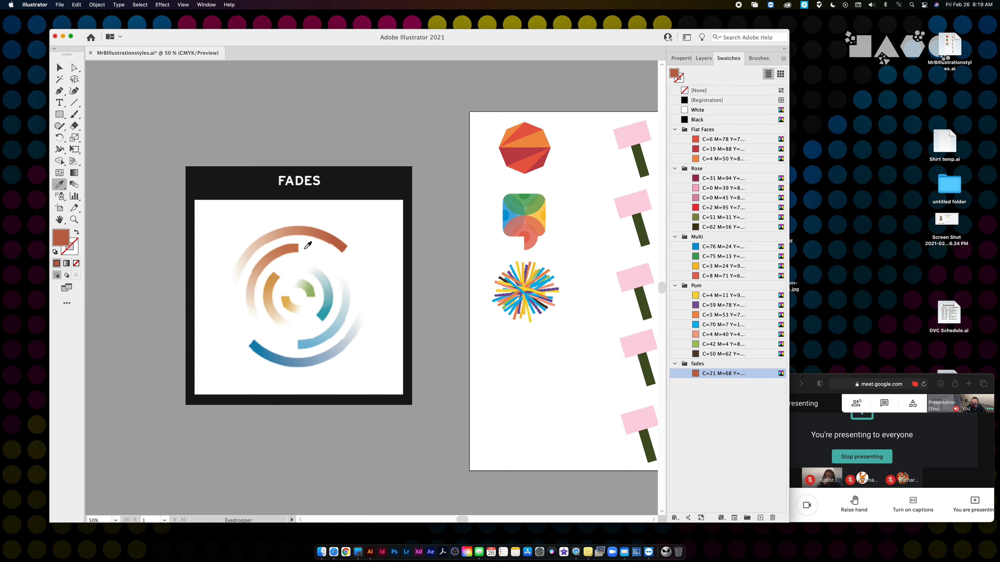
Sample the gold and green arc colors from the reference and add both to the fades swatch group.
left_click(275, 275)
left_click_drag(61, 242, 725, 413)
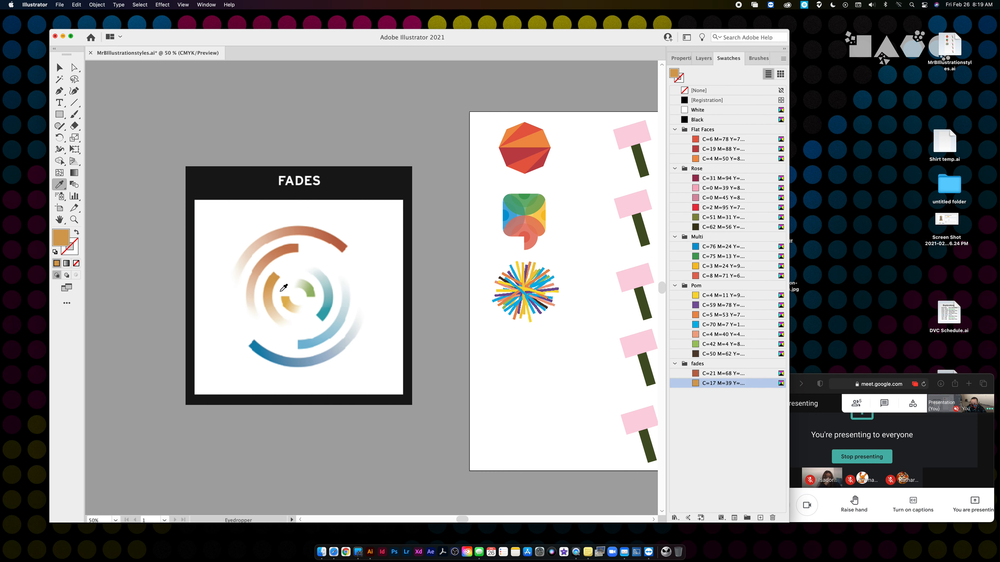
left_click(312, 295)
left_click_drag(63, 242, 726, 417)
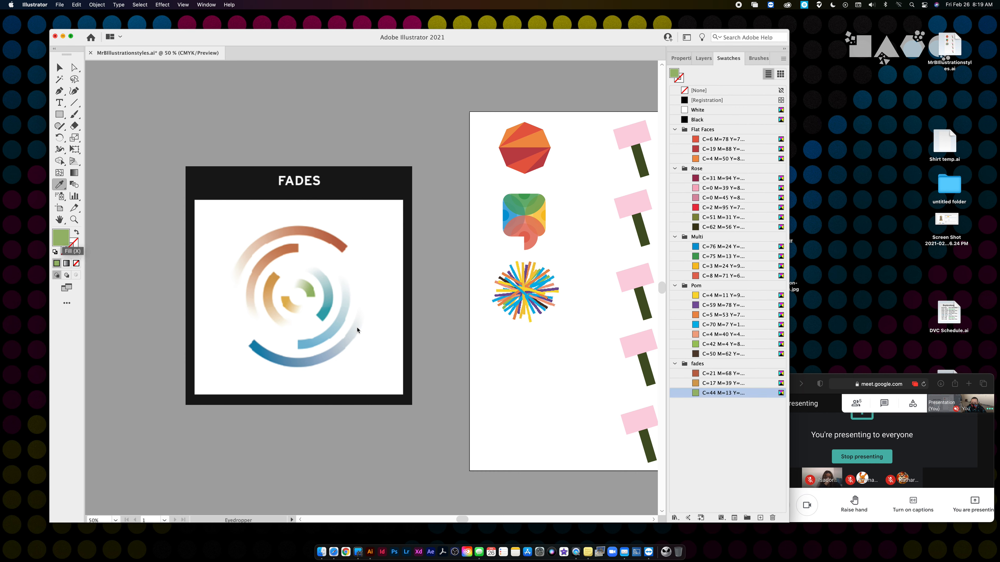
Sample the teal, light blue and dark blue arc colors and add all three to the fades swatch group.
left_click(322, 314)
left_click_drag(64, 241, 723, 419)
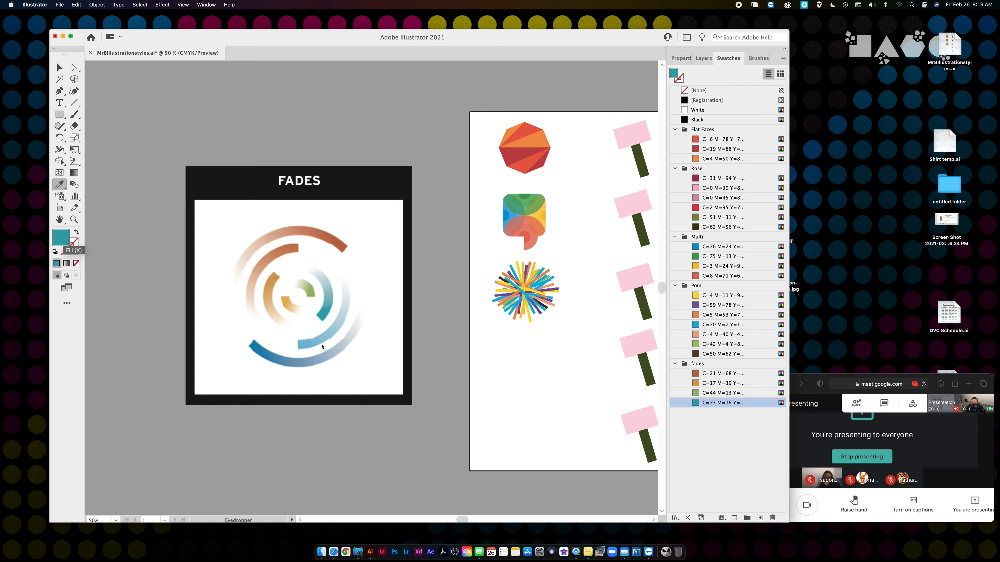
left_click(300, 346)
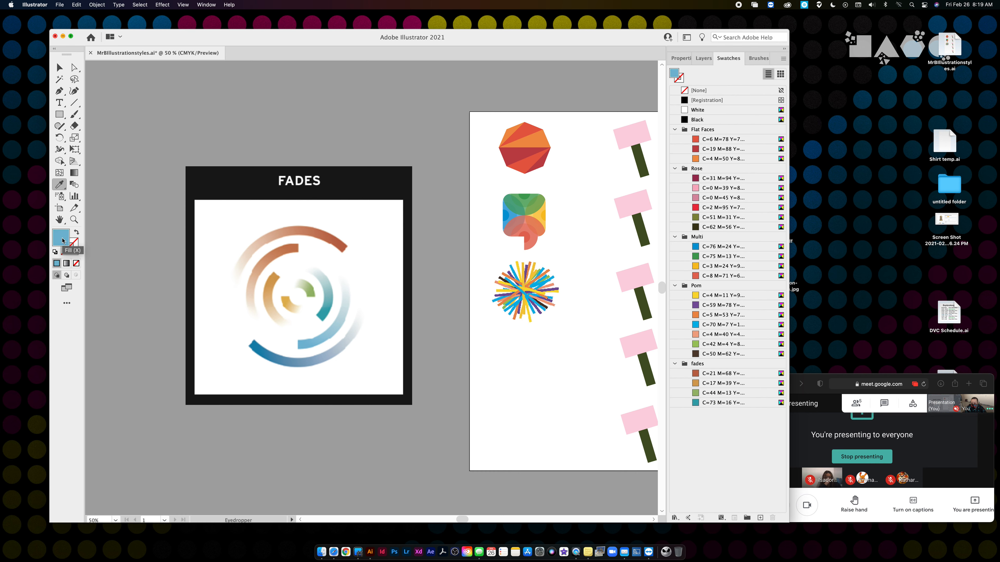
left_click_drag(63, 241, 755, 447)
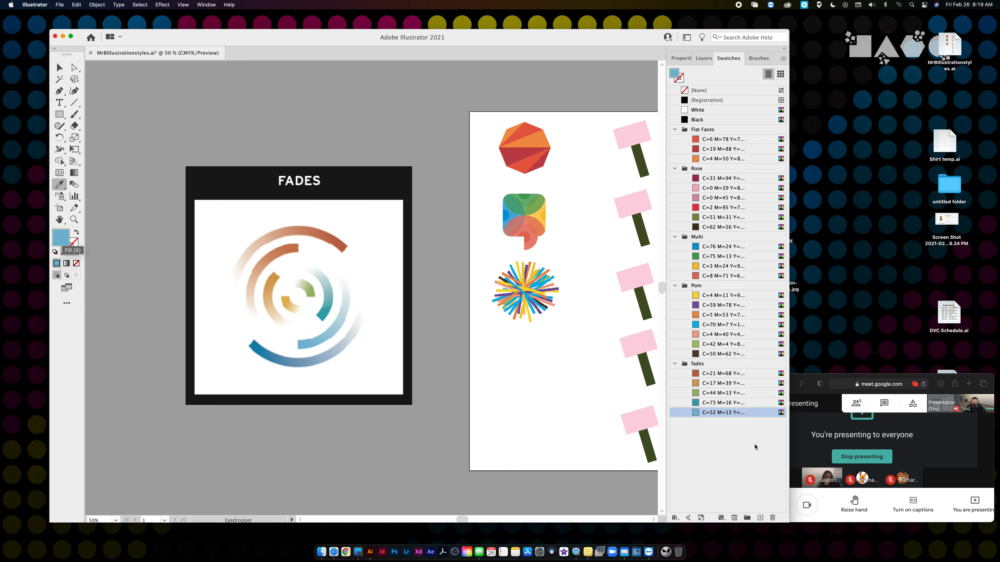
left_click(255, 341)
left_click_drag(61, 238, 715, 445)
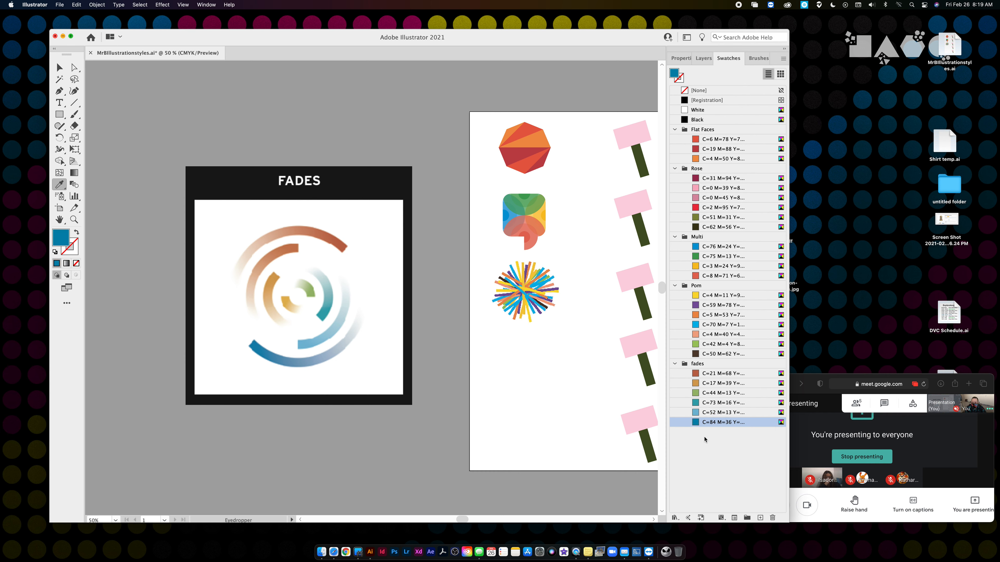
Draw a circle about 7.2 in wide around the reference arcs, with no fill and a black stroke.
left_click_drag(60, 115, 99, 138)
left_click_drag(218, 217, 371, 370)
left_click(77, 233)
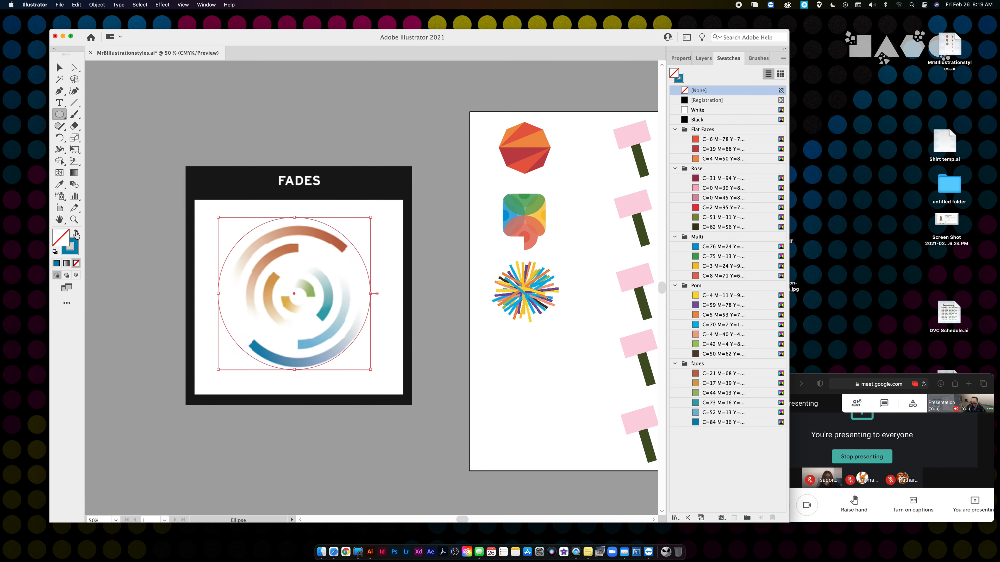
left_click(74, 241)
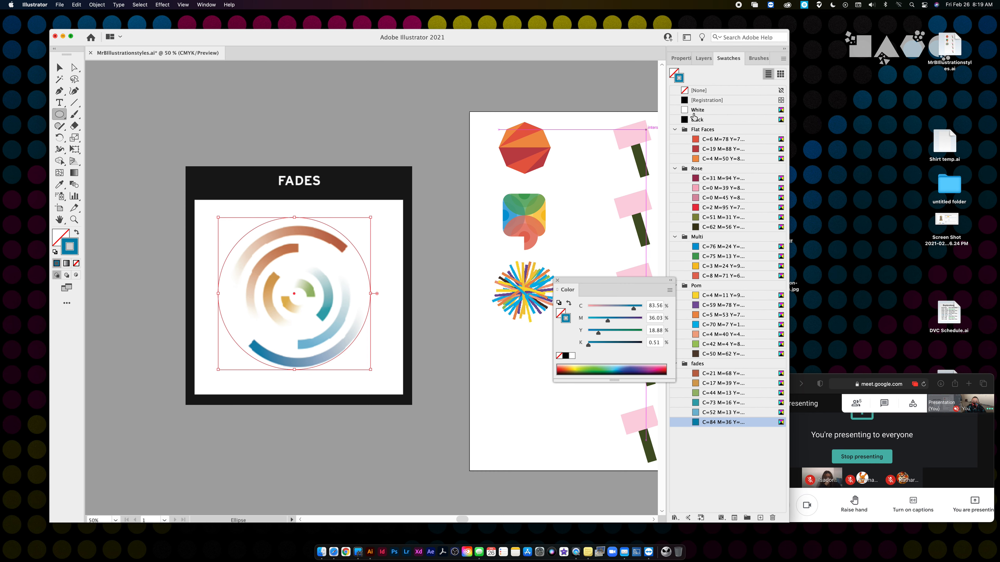
left_click(685, 121)
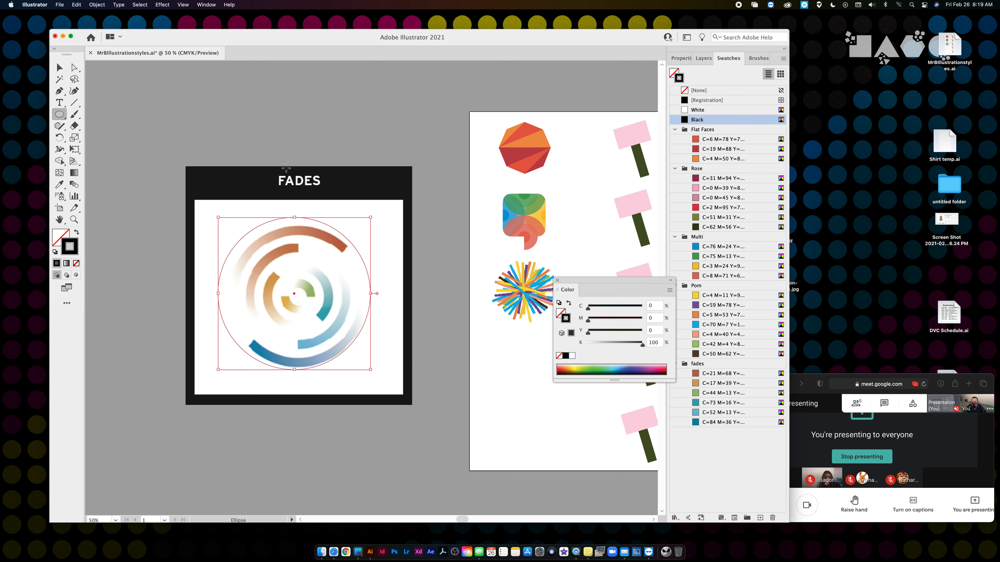
Set the circle's stroke to 20 pt and scale the circle to about 6.38 in to match the outer arcs.
key("v")
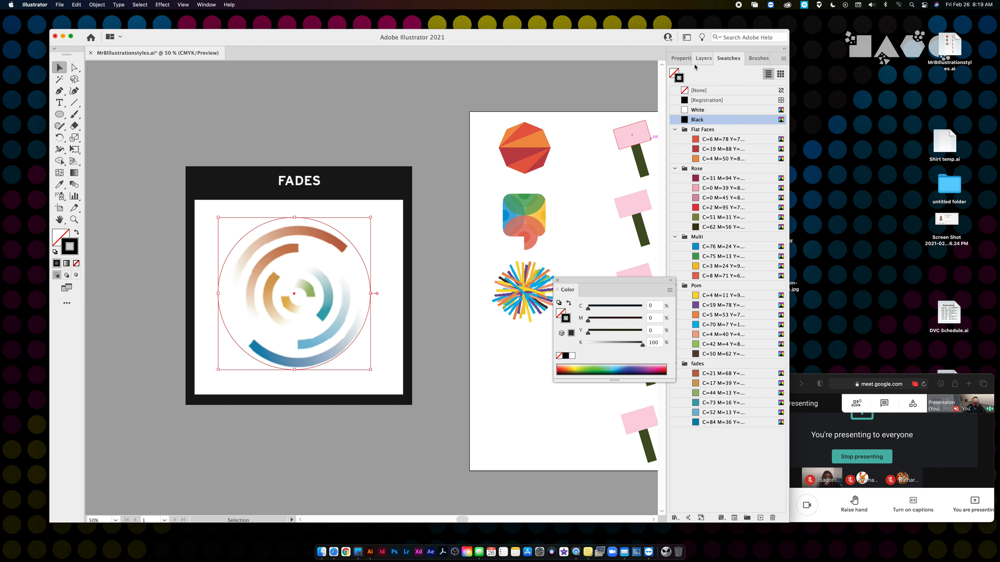
left_click(684, 58)
left_click(717, 177)
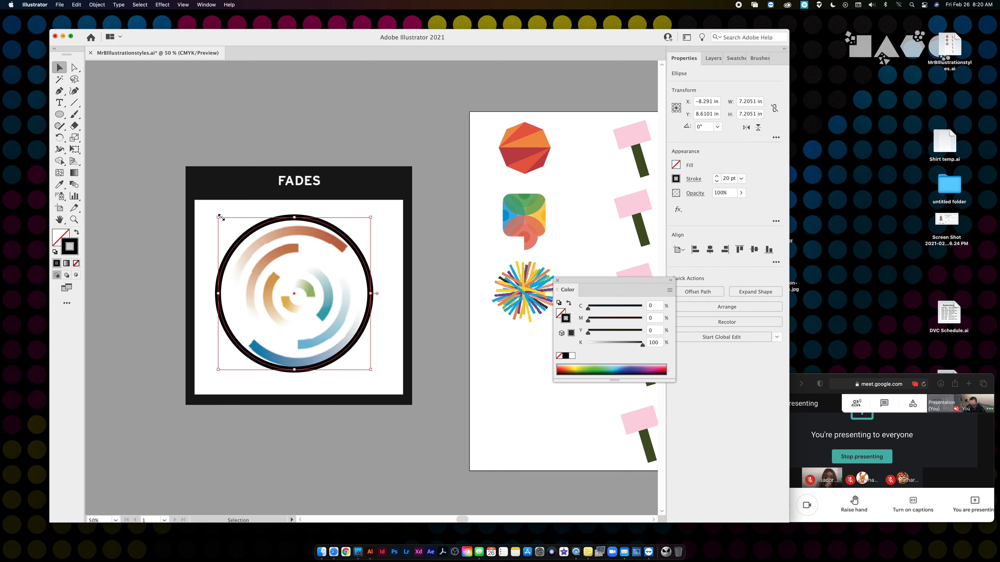
left_click_drag(219, 217, 230, 223)
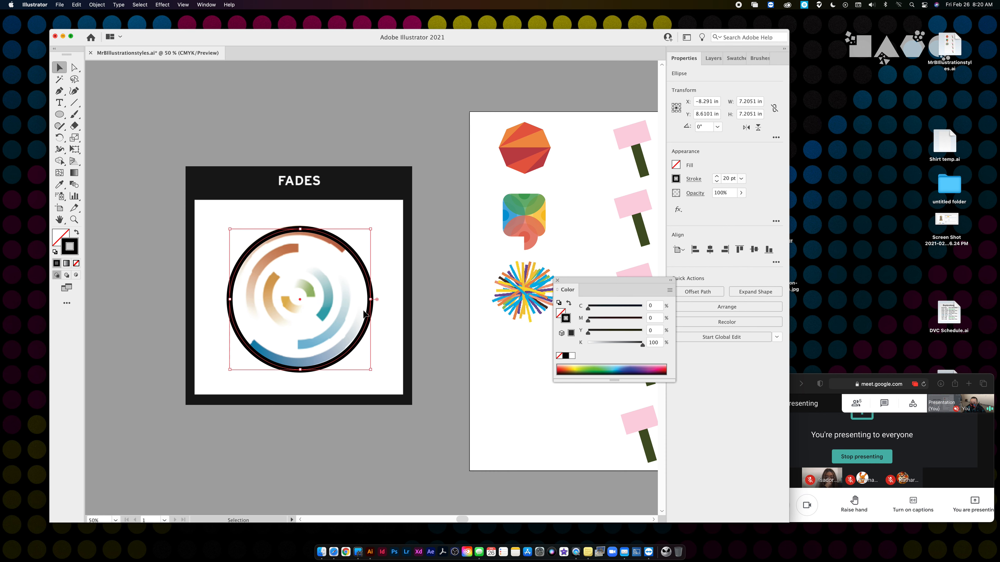
left_click_drag(371, 370, 365, 363)
Set the circle's stroke to 3 pt and resize the circle to about 6.33 in along the outer arcs' centerline.
left_click(716, 182)
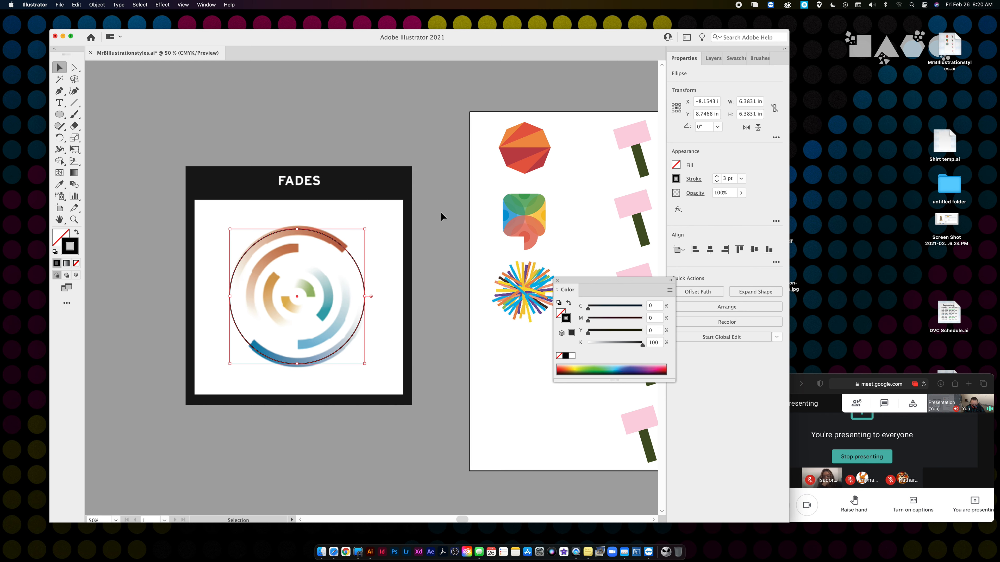
key("super+1")
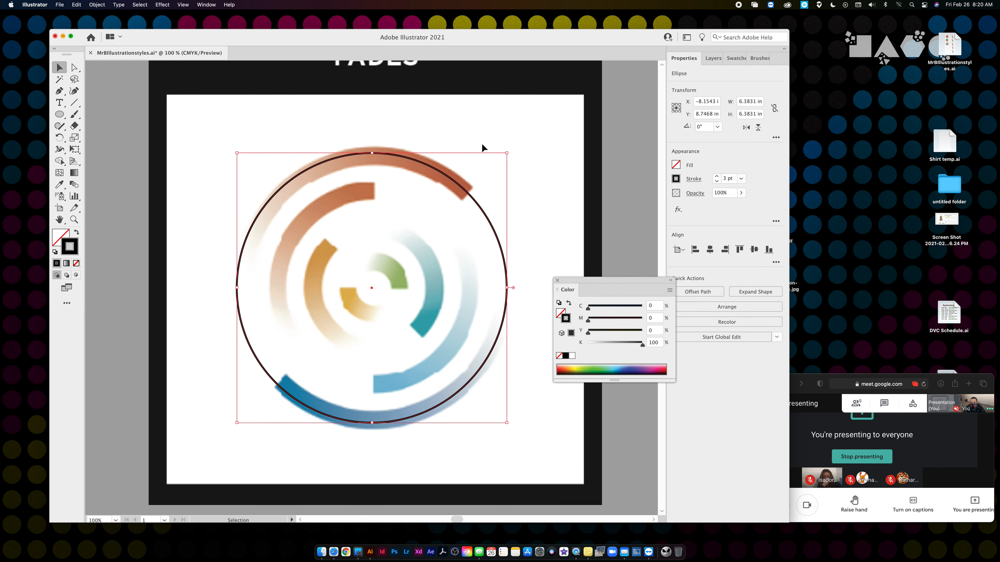
left_click_drag(507, 154, 507, 154)
left_click_drag(236, 423, 239, 420)
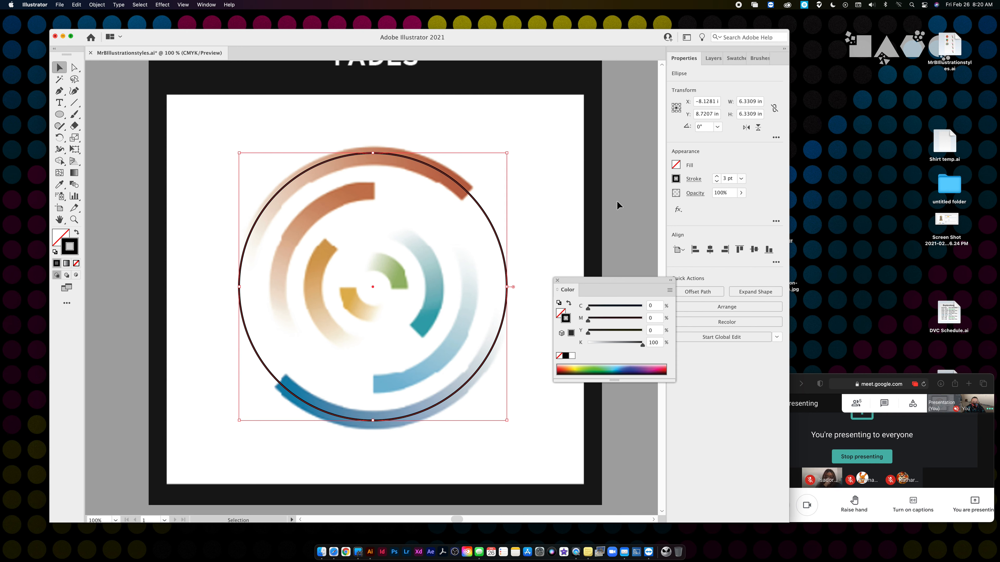
Set the circle's stroke to 30 pt and fine-tune its diameter to about 6.28 in so it covers the outer arcs.
left_click(716, 176)
left_click(716, 177)
left_click(716, 176)
left_click(717, 176)
left_click(716, 176)
left_click(716, 176)
left_click(716, 177)
left_click(717, 177)
left_click(716, 177)
left_click(716, 177)
left_click(716, 177)
left_click(716, 177)
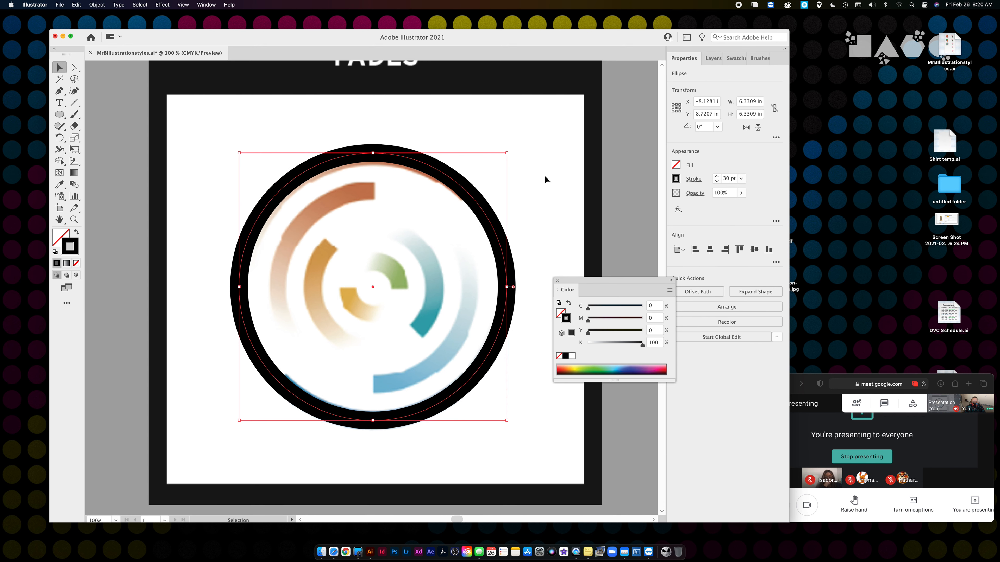
left_click_drag(508, 153, 504, 155)
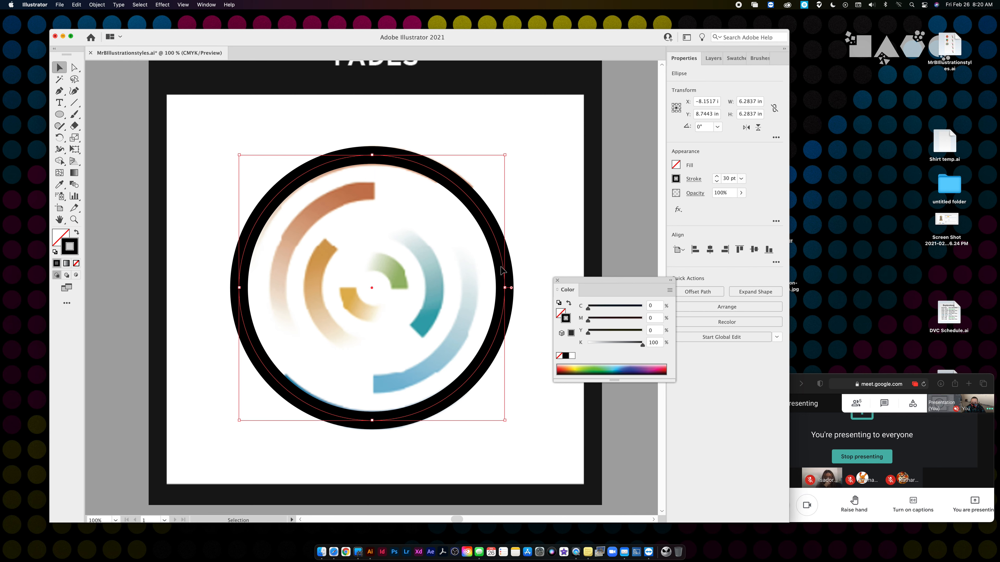
Copy the outer ring, paste it in place, and scale the copy about its center to about 4.56 in.
key("super+minus")
key("super+minus")
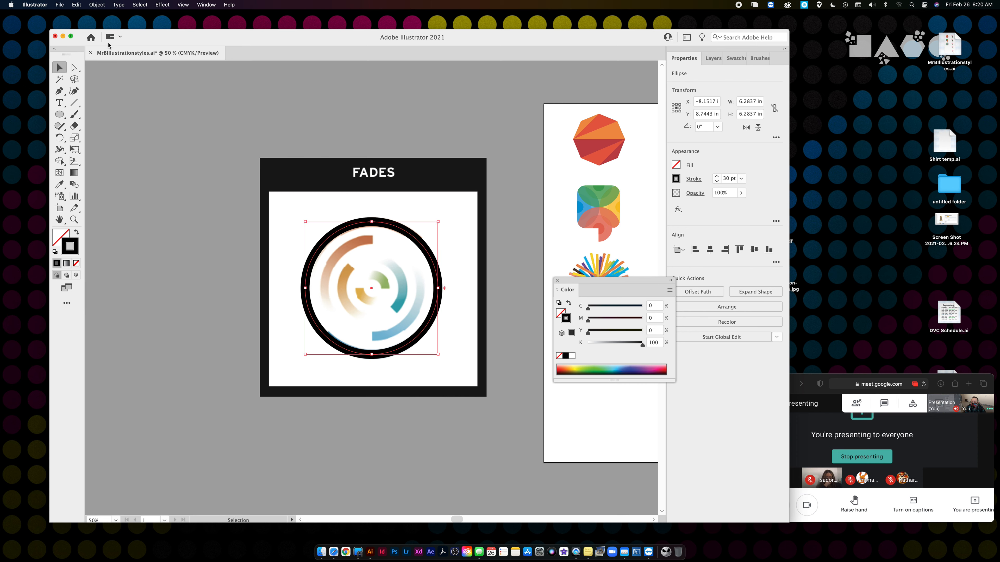
left_click(77, 5)
left_click(82, 46)
left_click(76, 5)
left_click(93, 48)
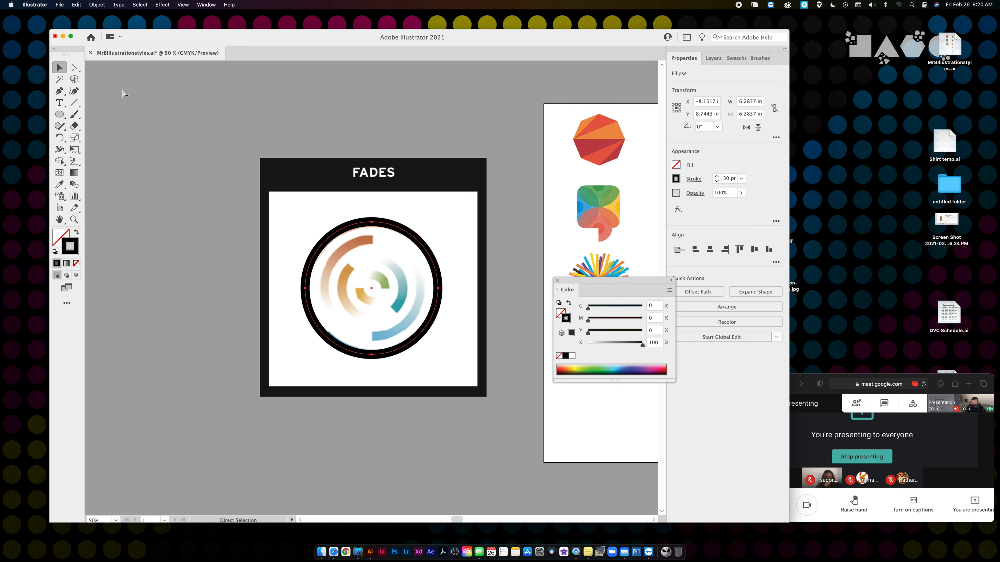
left_click(85, 3)
left_click(91, 81)
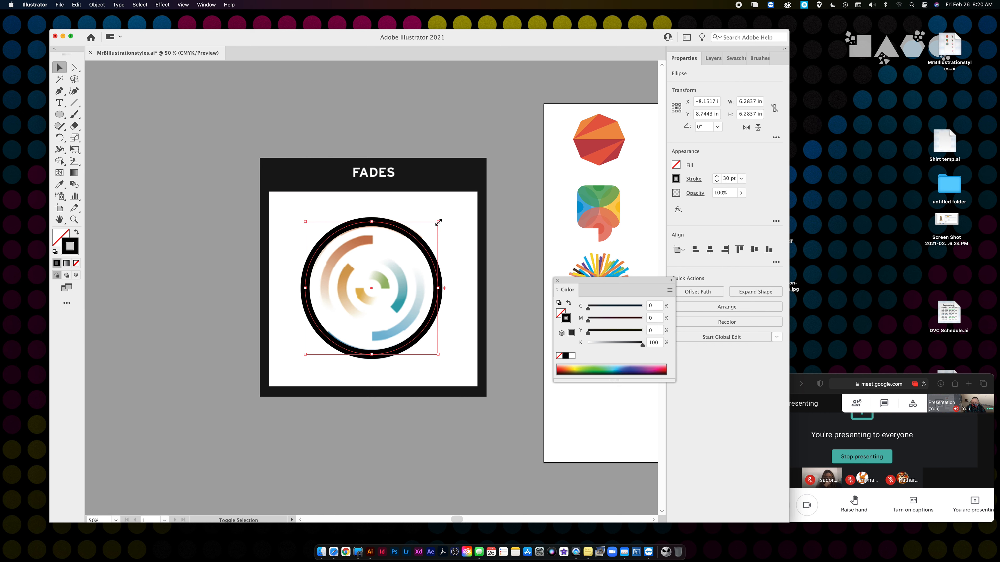
left_click_drag(438, 222, 421, 233)
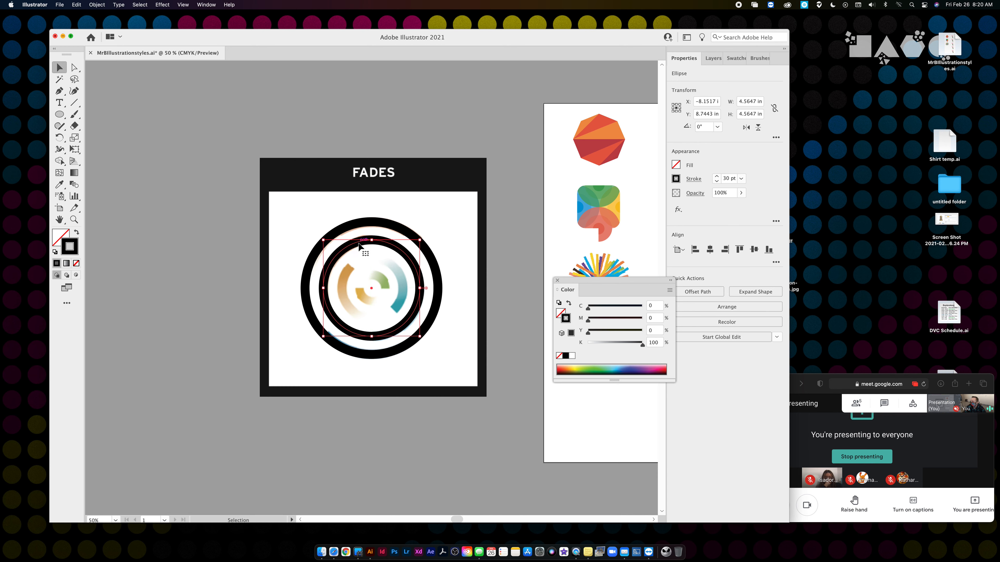
Check the Scale Corners and Scale Strokes & Effects options in the general preferences.
left_click(34, 4)
mouse_move(48, 30)
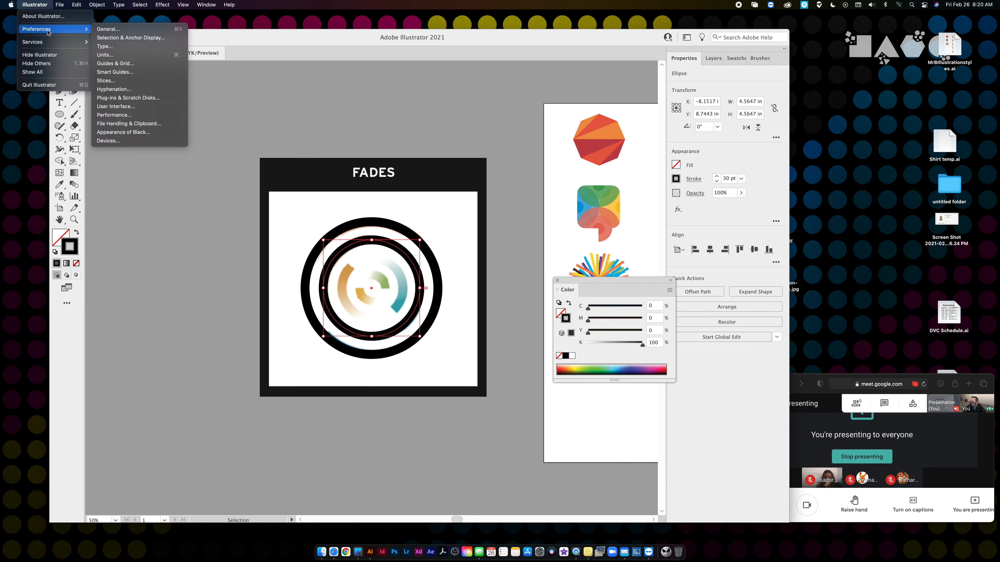
left_click(121, 33)
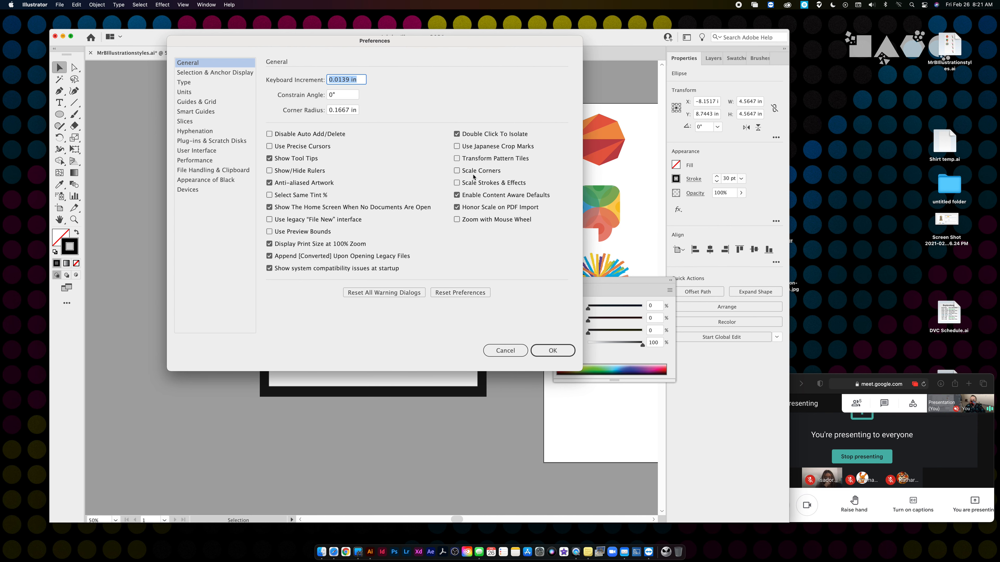
left_click(545, 354)
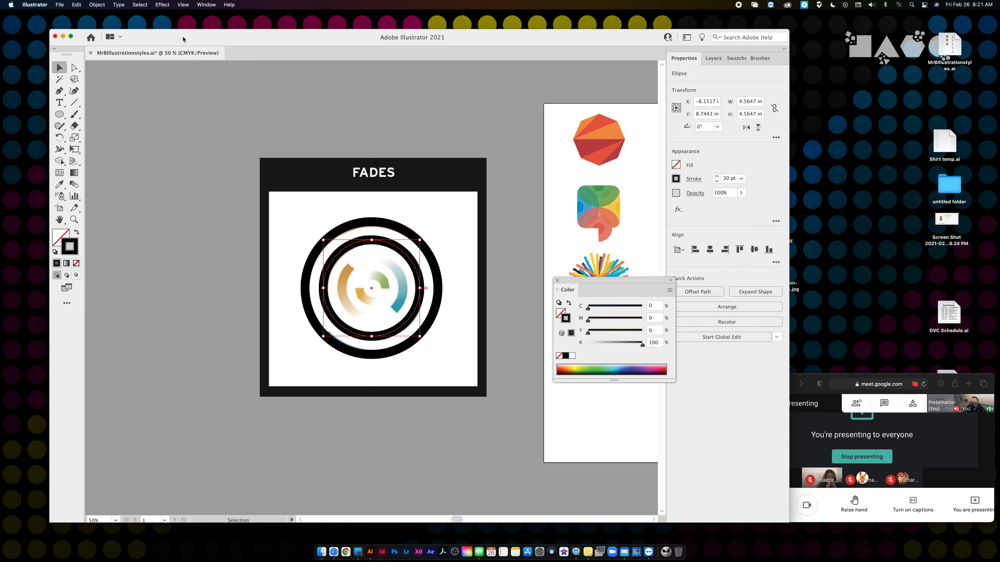
Copy the second ring, paste it in place, and scale the copy about its center to about 2.84 in.
left_click(80, 5)
left_click(78, 46)
left_click(76, 4)
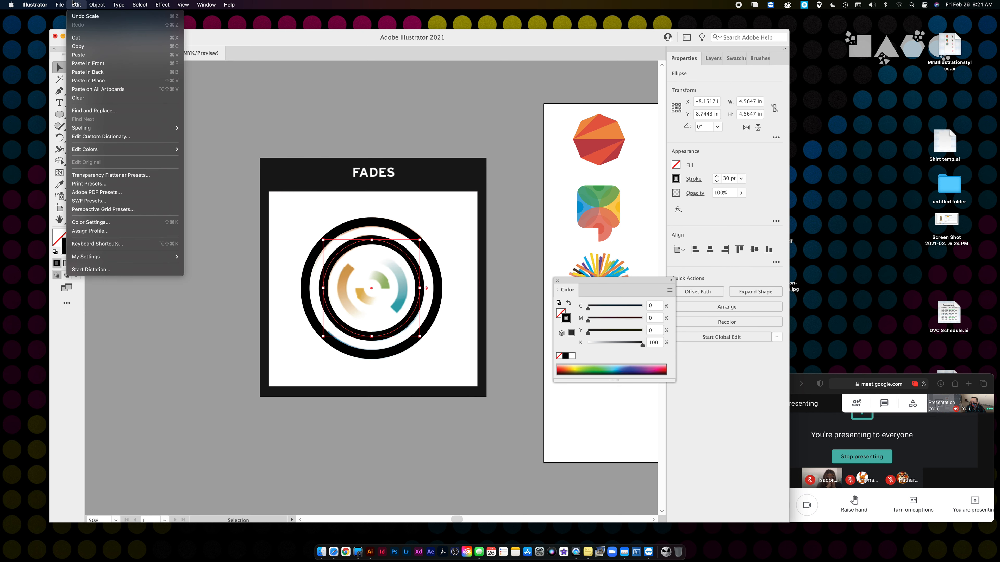
left_click(99, 80)
key("shift")
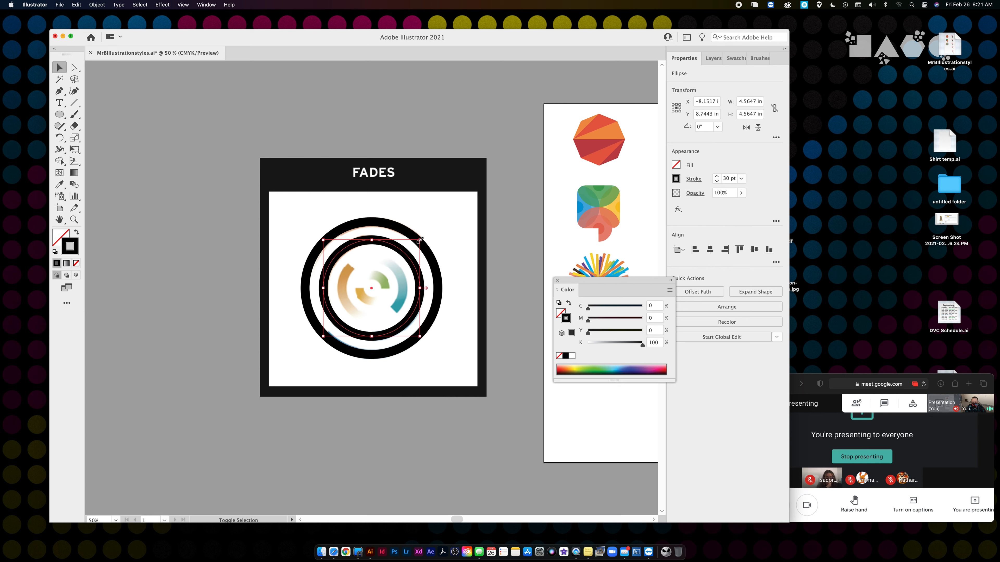
left_click_drag(420, 239, 402, 251)
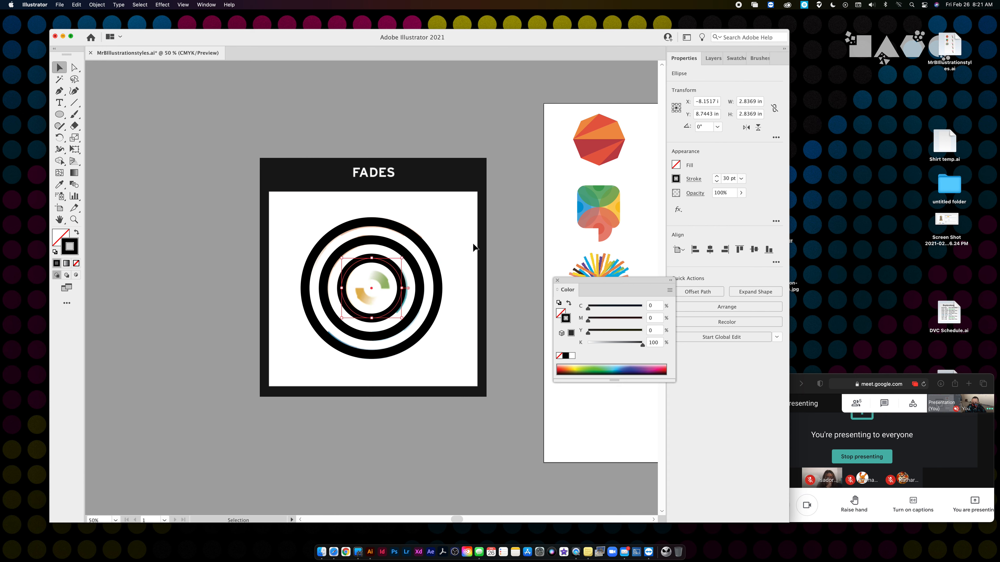
Duplicate the third ring in place and scale the copy about its center to match the innermost arcs.
left_click(77, 4)
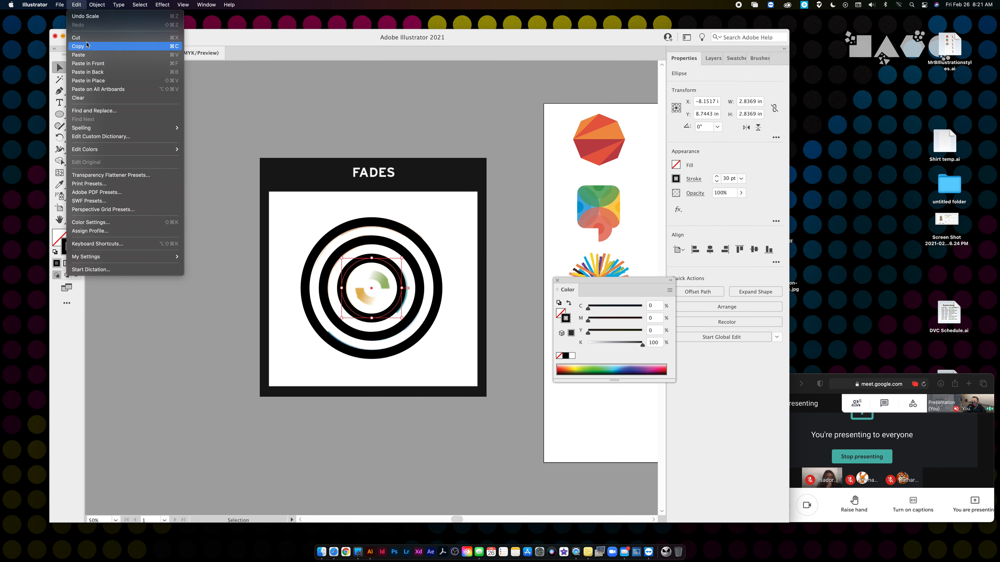
left_click(78, 46)
left_click(76, 5)
left_click(104, 73)
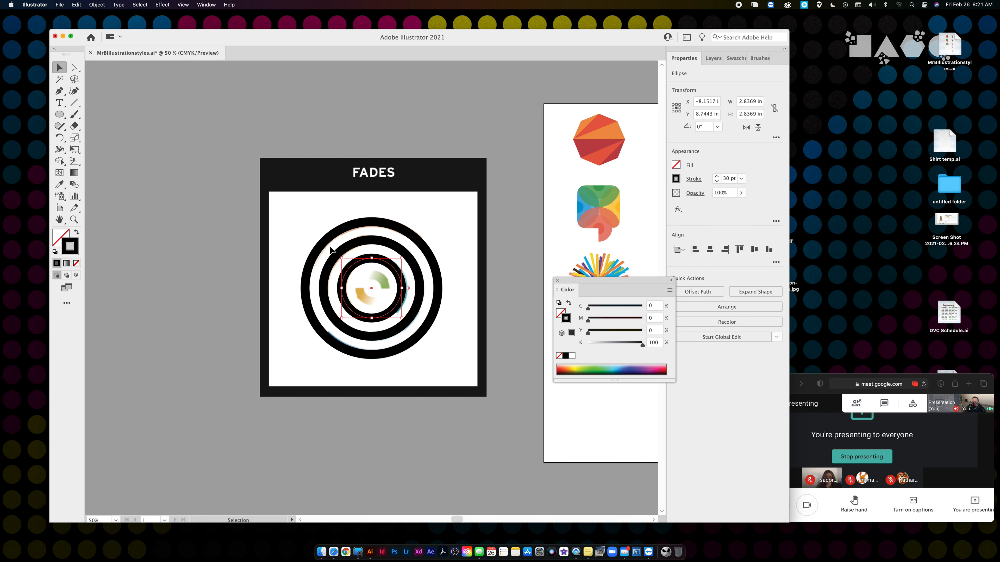
left_click_drag(402, 258, 385, 273)
Select all four rings and try moving them off the reference artwork to the empty canvas on its left.
left_click_drag(241, 206, 484, 372)
scroll(484, 372, "left", 5)
left_click_drag(473, 305, 287, 305)
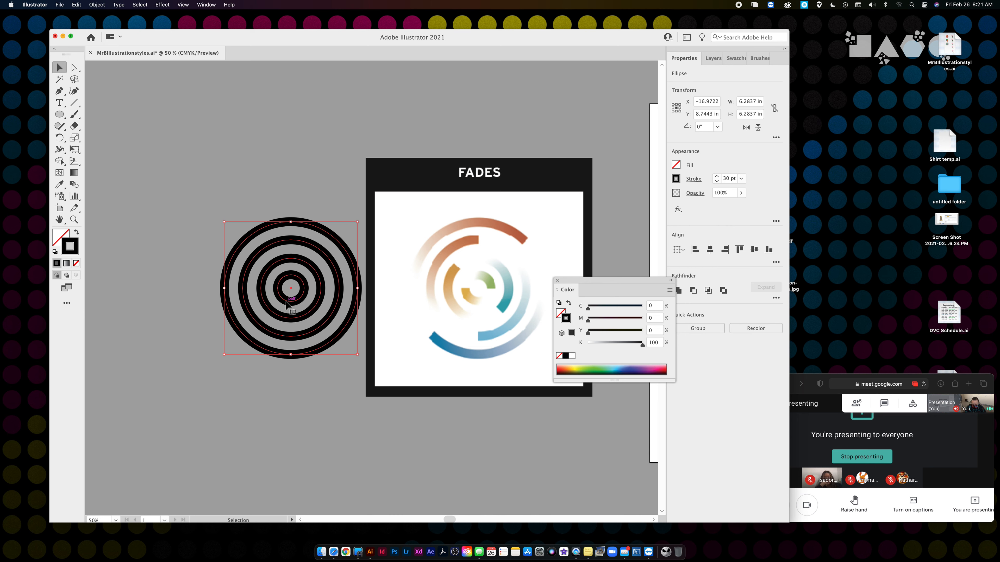
key("a")
key("super+z")
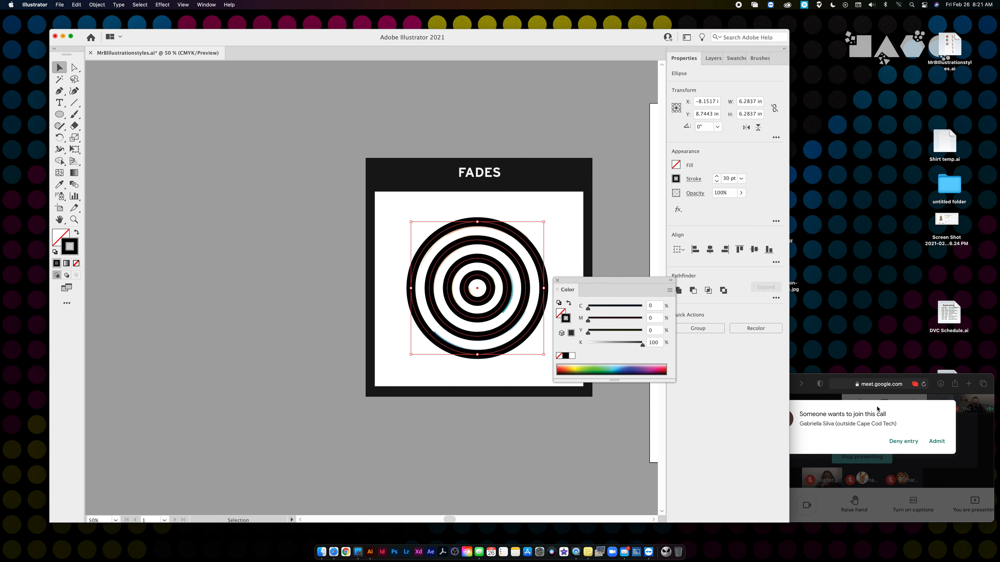
Admit the waiting participant to the video call, and enlarge the Illustrator window with the floating Color panel closed.
left_click(937, 442)
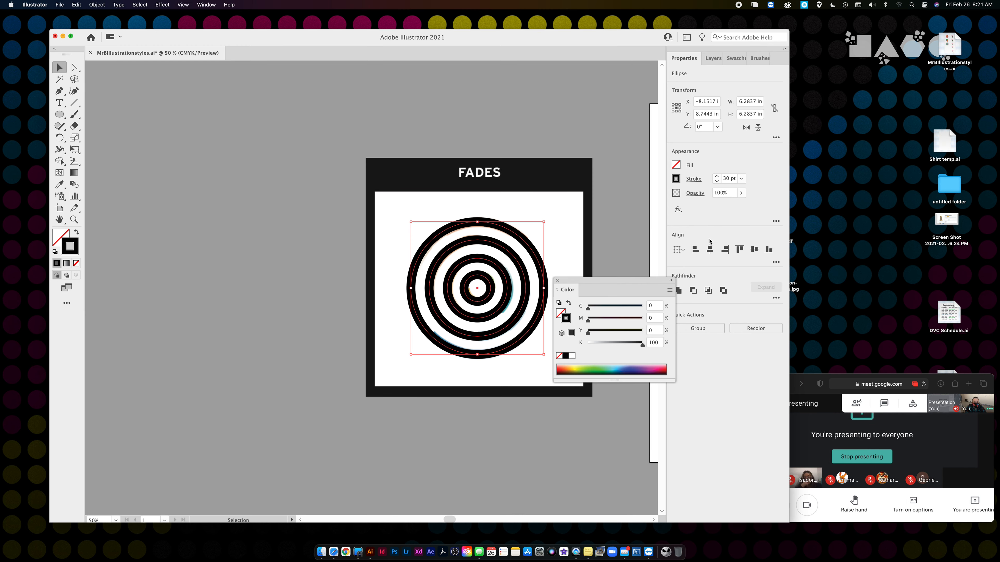
left_click_drag(789, 30, 866, 20)
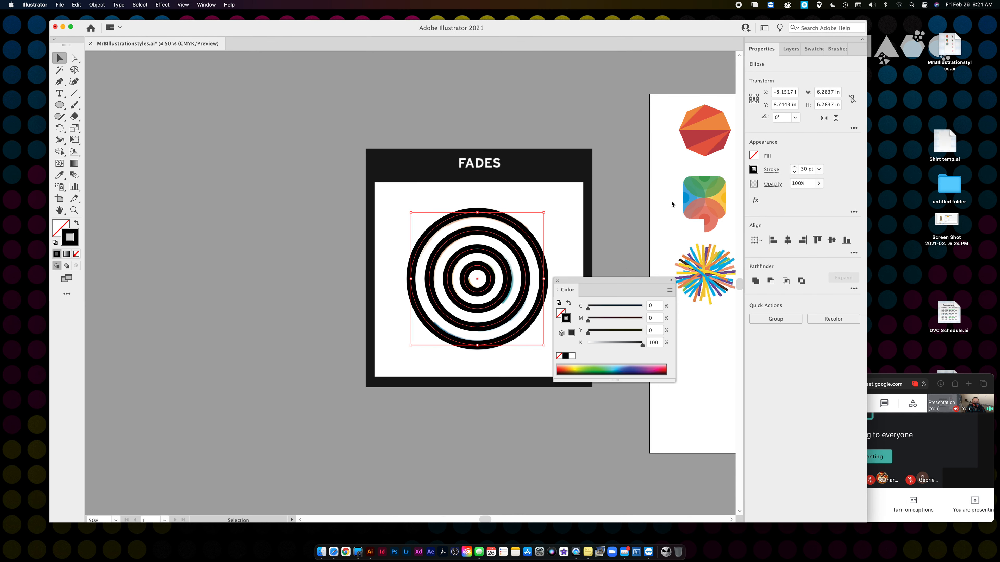
left_click(558, 280)
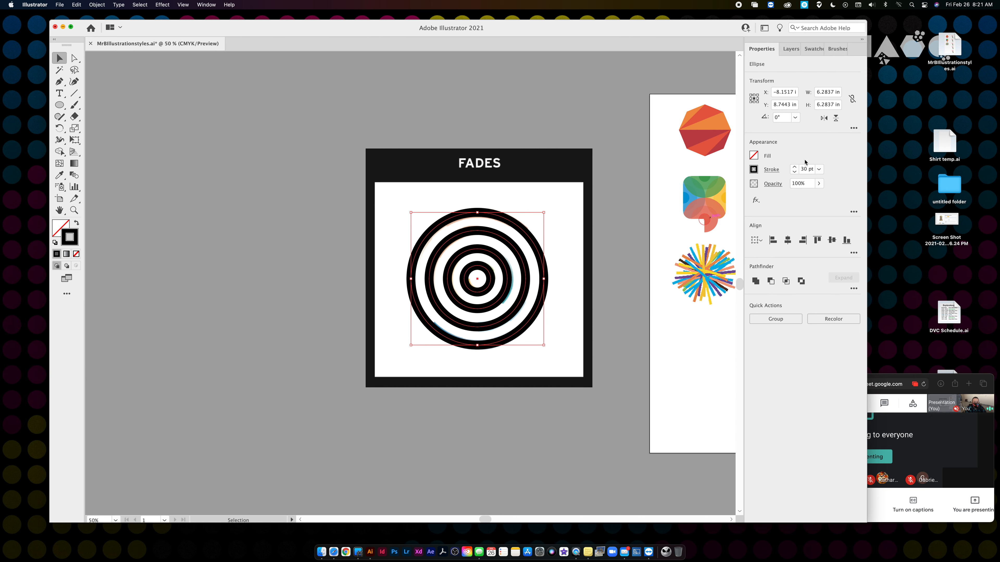
Reduce the stroke weight of the four selected concentric rings to 16 pt and deselect them.
left_click(795, 172)
left_click(794, 172)
left_click(794, 172)
left_click(795, 171)
left_click(795, 172)
left_click(794, 172)
left_click(795, 172)
left_click(551, 168)
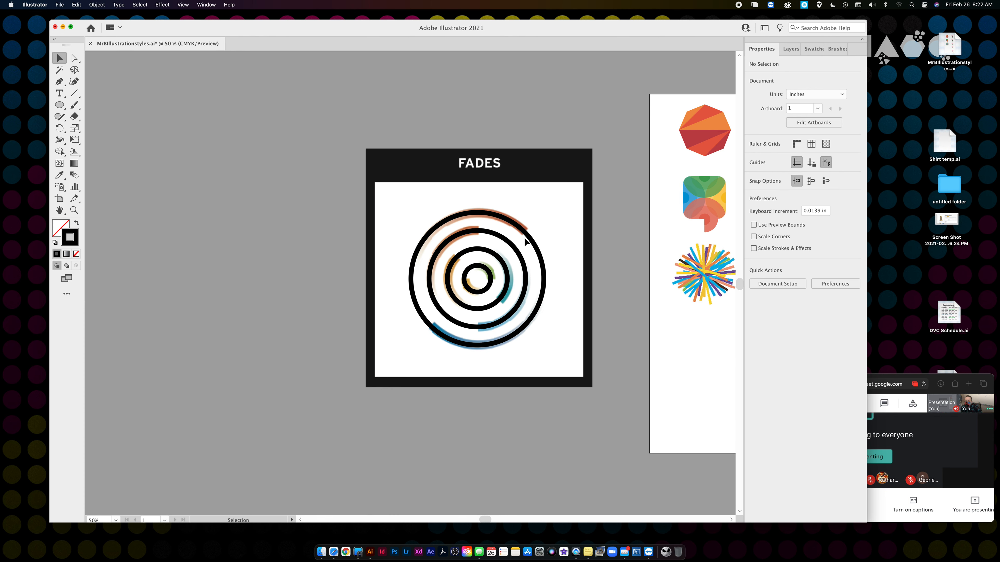
Cut the outermost ring with the Scissors tool at both ends of the reference's rust and blue outer arcs.
key("super+equal")
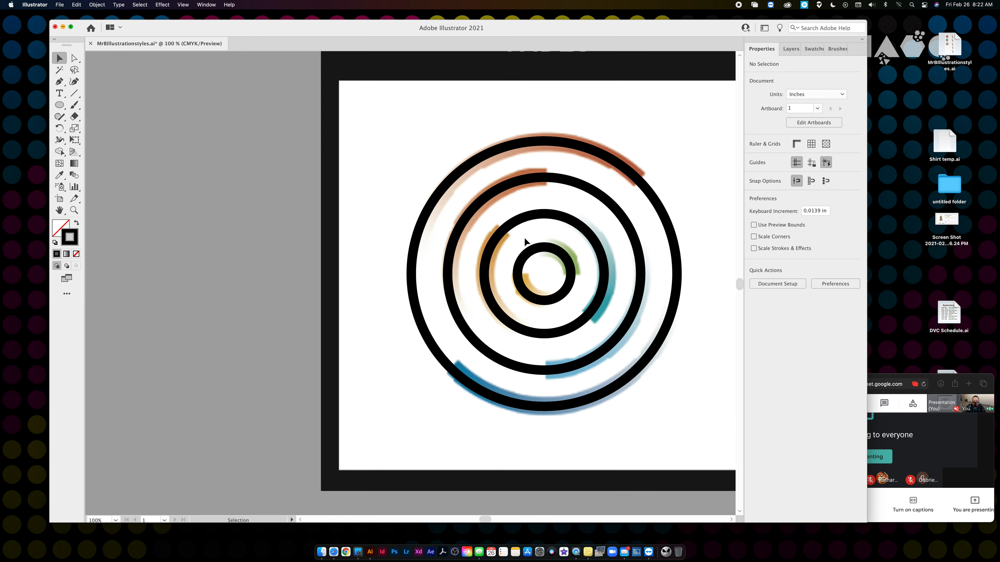
left_click(546, 147)
left_click(74, 117)
left_click_drag(78, 119, 114, 128)
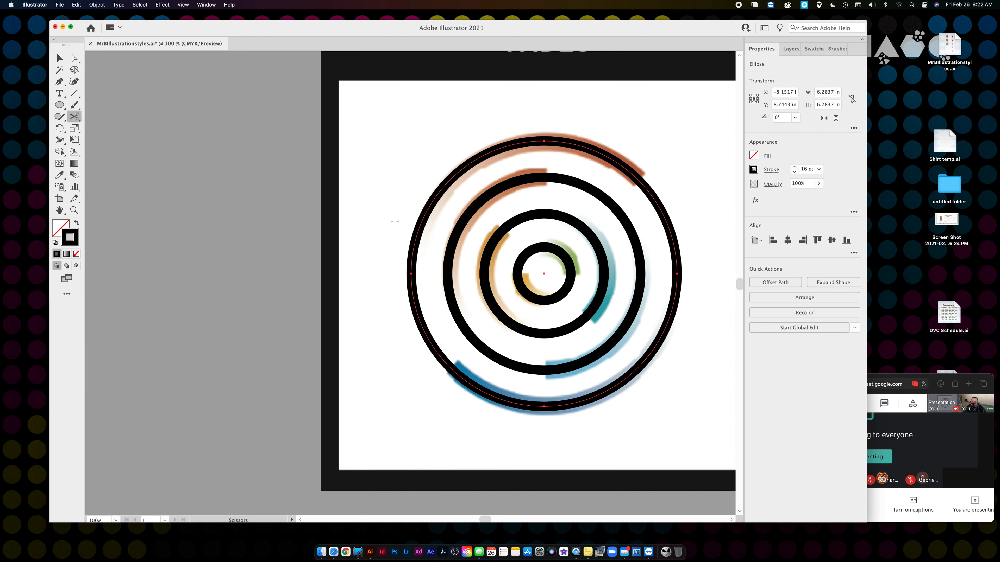
left_click(639, 179)
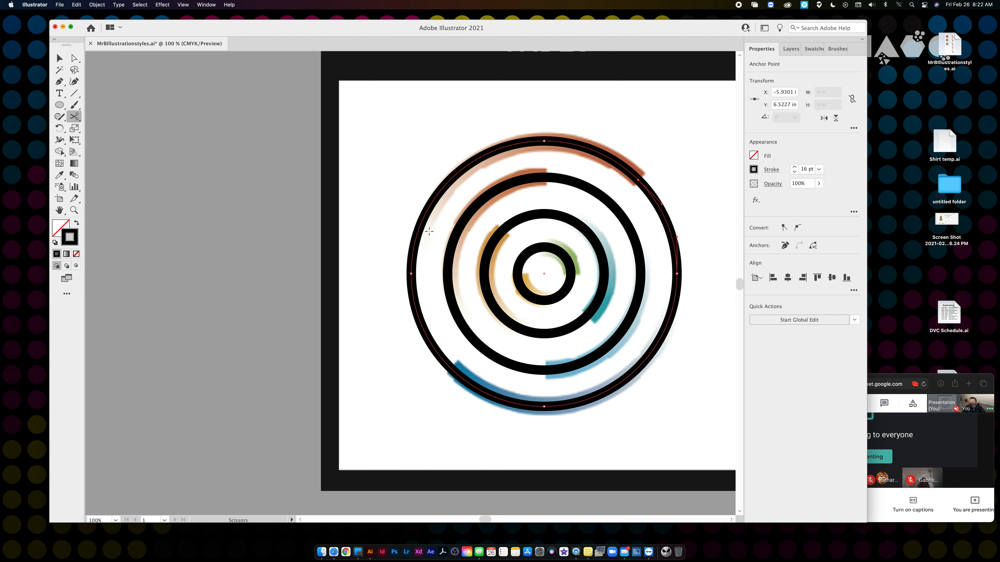
left_click(418, 227)
left_click(451, 367)
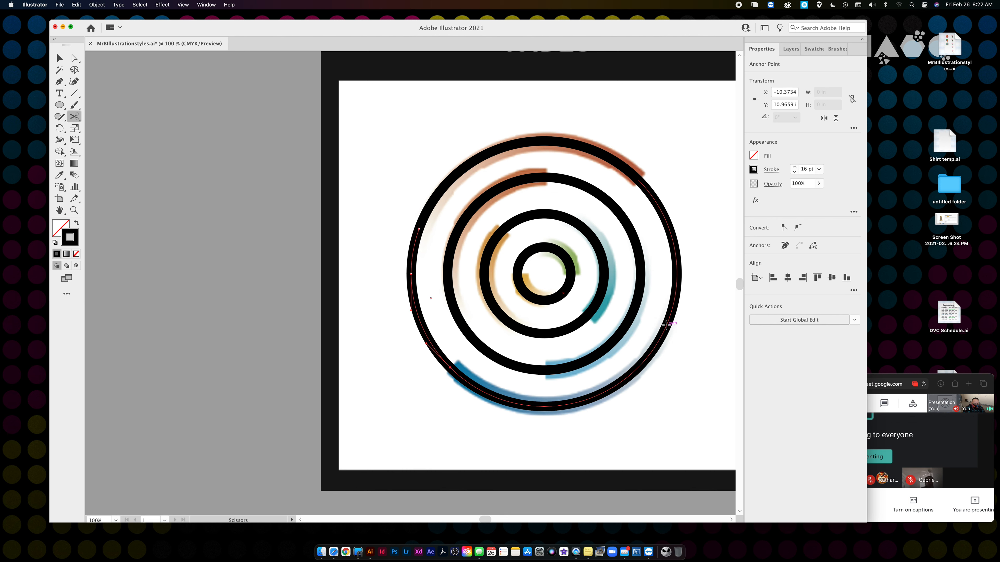
left_click(666, 324)
Delete the outermost ring's left and right segments, keeping only the arcs over the rust and blue fades.
left_click(59, 58)
left_click(408, 274)
left_click(410, 276)
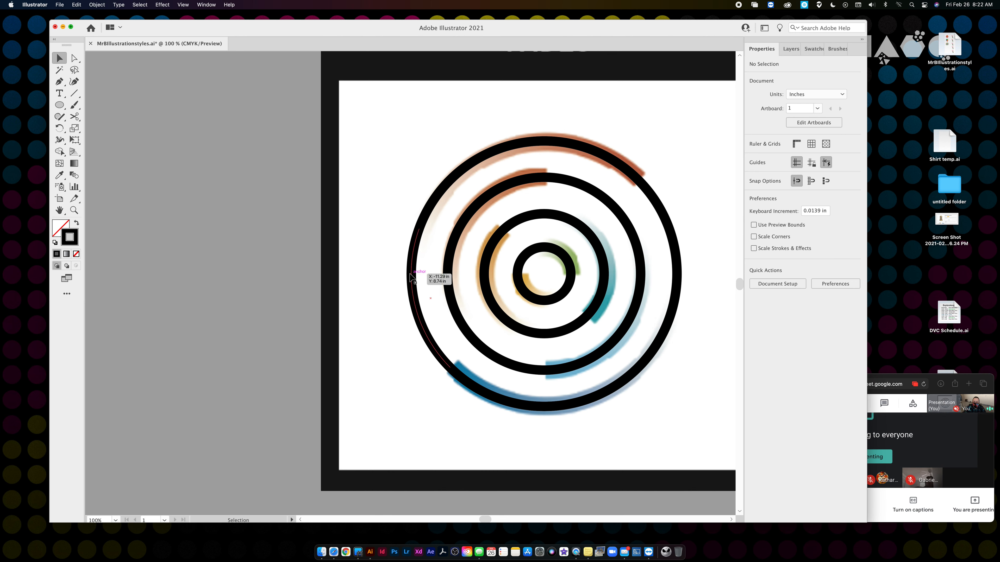
key("Delete")
left_click(669, 232)
key("Delete")
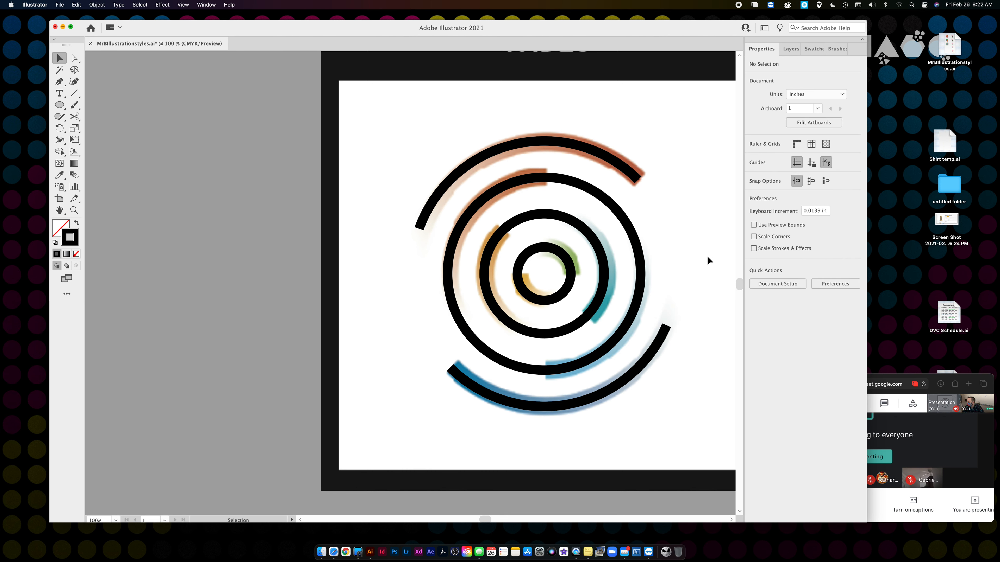
Cut the second ring with the Scissors tool at its top, lower left, bottom and right, matching the reference arc ends.
left_click(616, 219)
left_click_drag(74, 117, 113, 129)
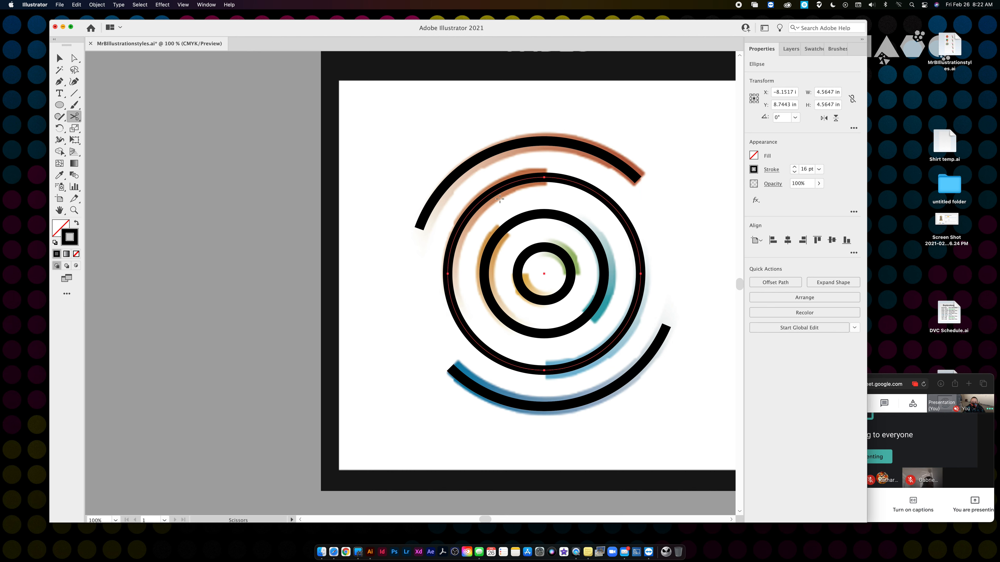
left_click(545, 177)
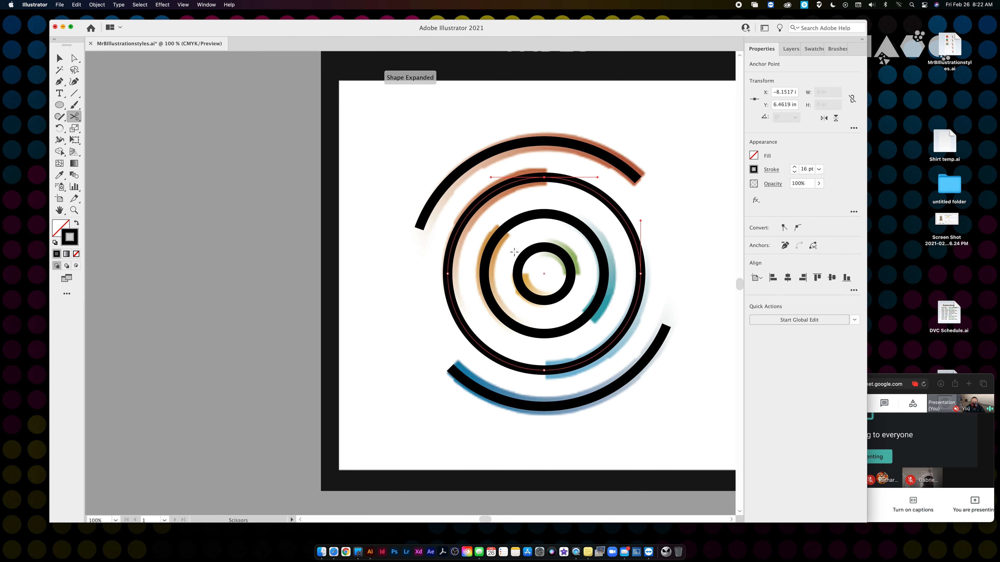
left_click(453, 305)
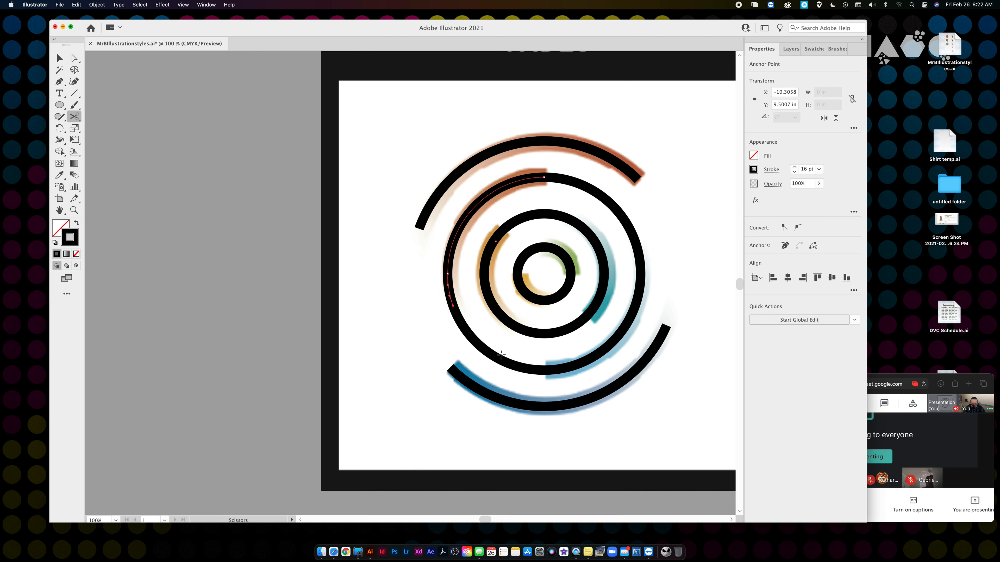
left_click(545, 370)
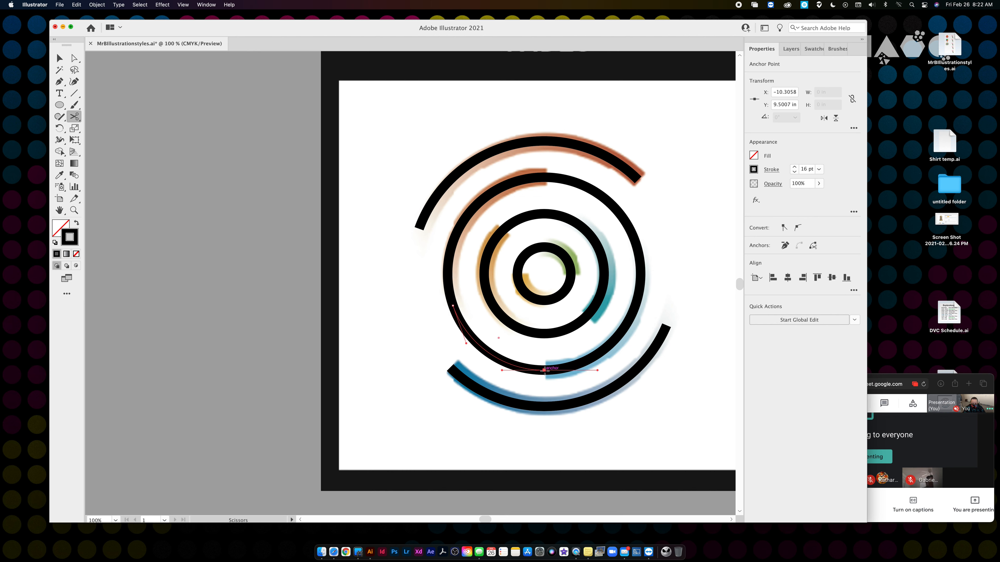
left_click(640, 268)
Delete the second ring's upper-right and lower-left segments, which have no matching arcs in the reference.
key("v")
left_click(637, 227)
key("Delete")
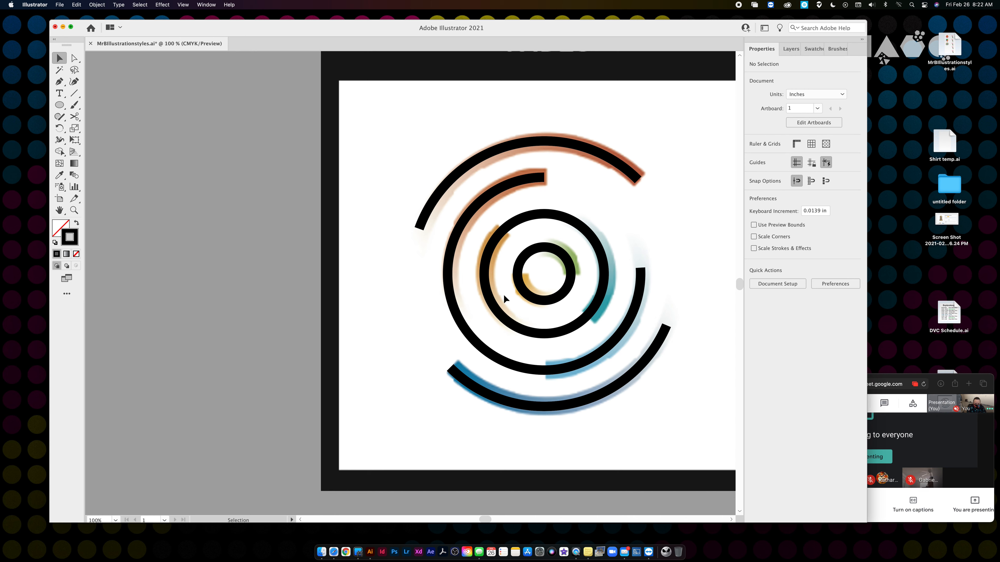
left_click(456, 319)
key("Delete")
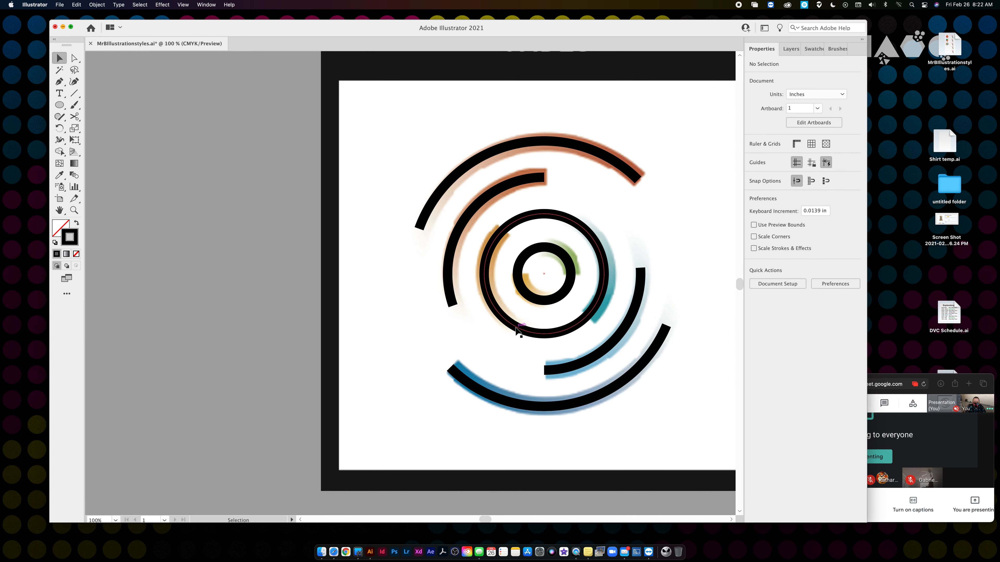
Cut the third ring with the Scissors tool at both ends of the reference's orange and teal arcs.
left_click(519, 332)
left_click(78, 119)
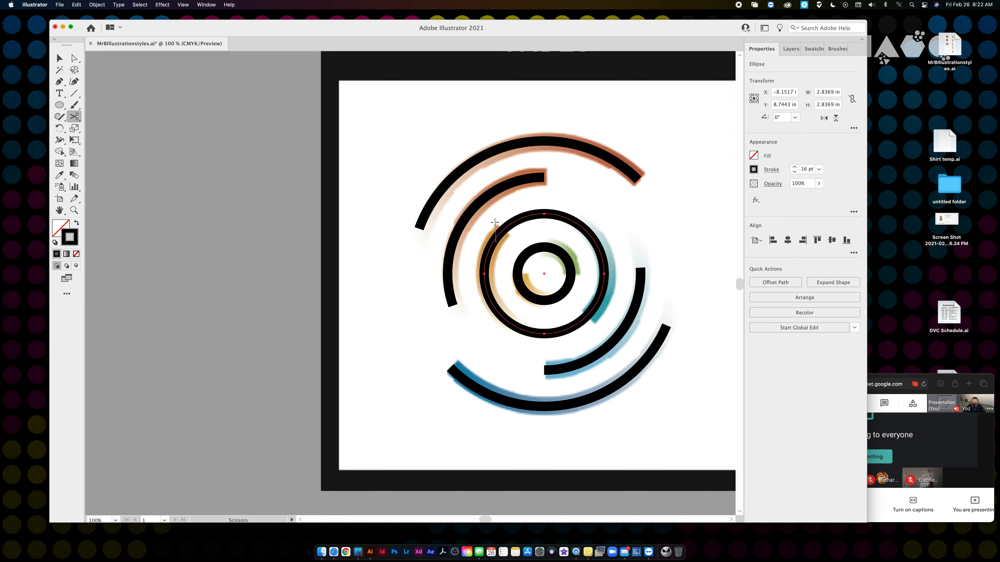
left_click(504, 228)
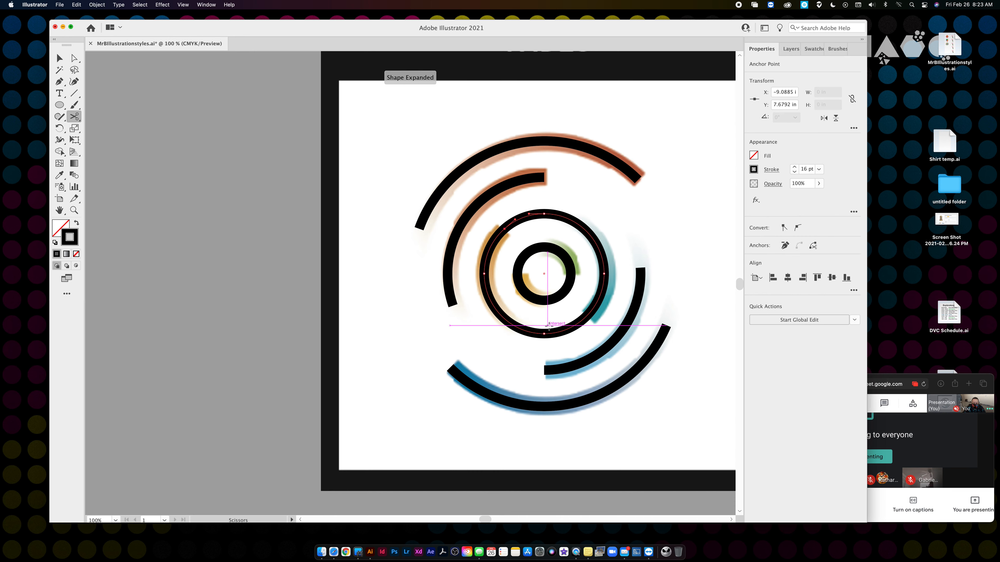
left_click(518, 328)
left_click(589, 316)
left_click(577, 223)
Delete the third ring's top and bottom segments, keeping the arcs over the orange and teal fades.
key("v")
left_click(577, 233)
left_click(558, 218)
key("Delete")
left_click(532, 337)
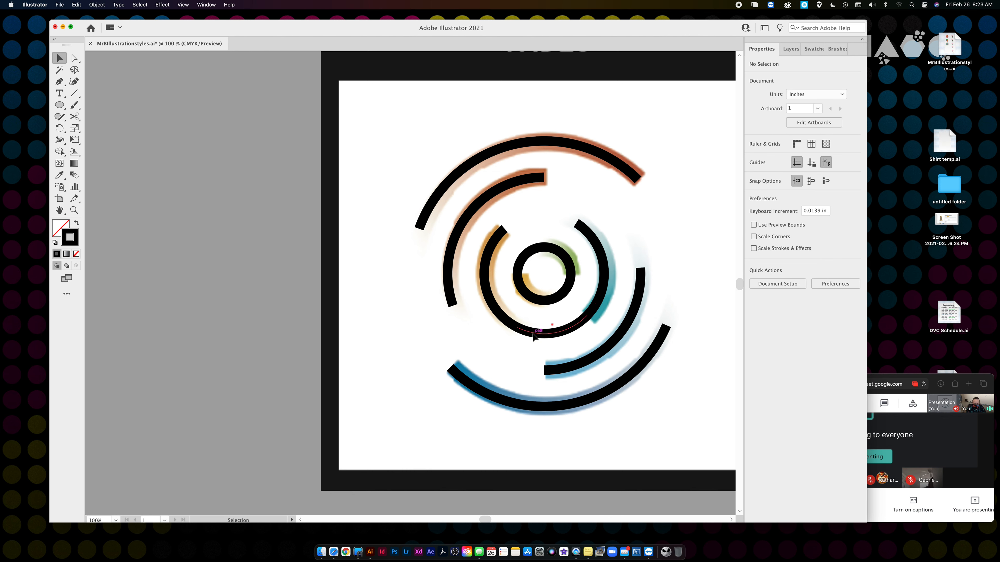
key("Delete")
Cut the innermost ring with the Scissors tool at both ends of the reference's yellow and green arcs.
left_click(544, 301)
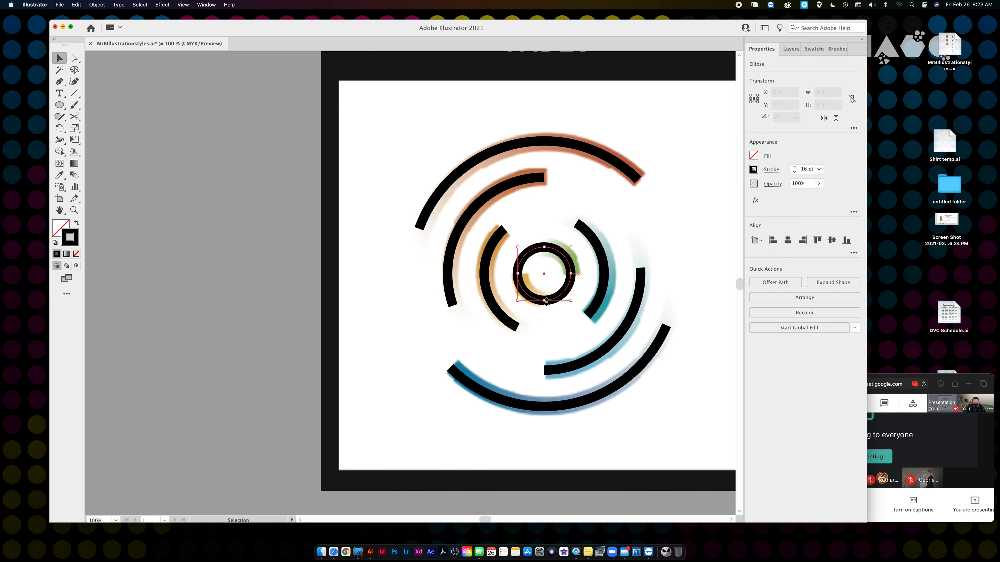
left_click(74, 117)
left_click(518, 273)
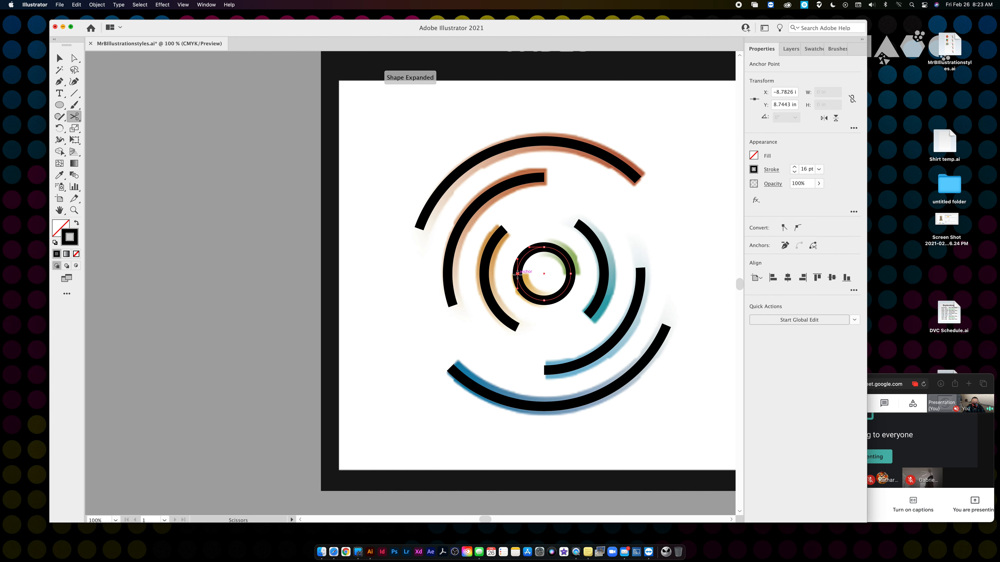
left_click(558, 294)
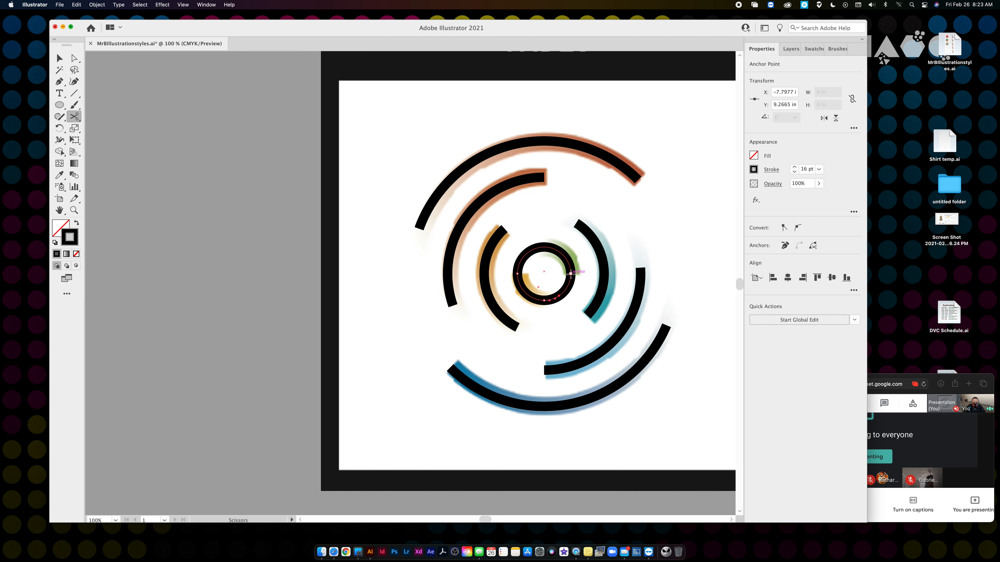
left_click(570, 274)
left_click(544, 246)
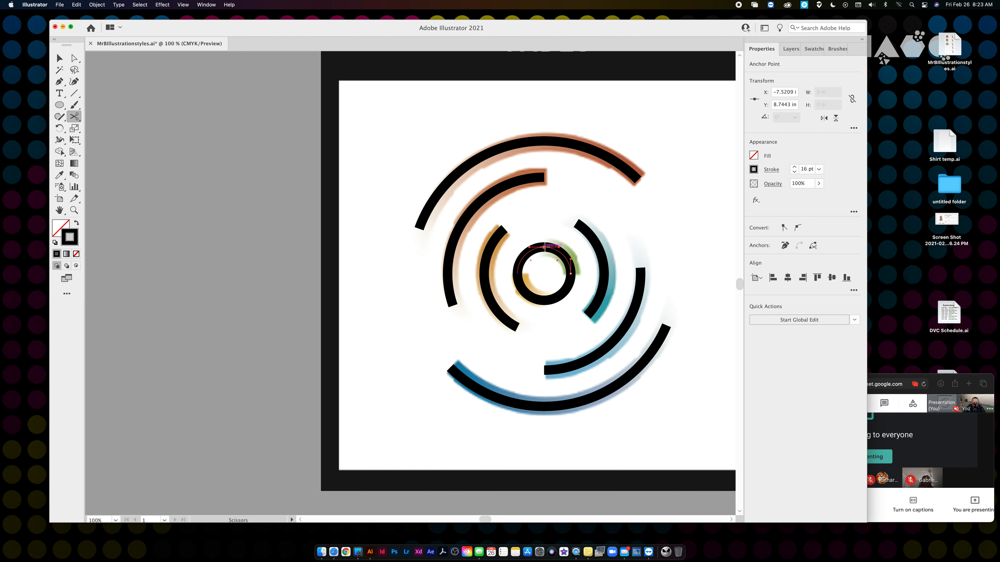
Delete the innermost ring's upper-left and lower-right segments, keeping the arcs over the yellow and green fades.
left_click(64, 59)
left_click(519, 260)
key("Delete")
left_click(567, 294)
key("Delete")
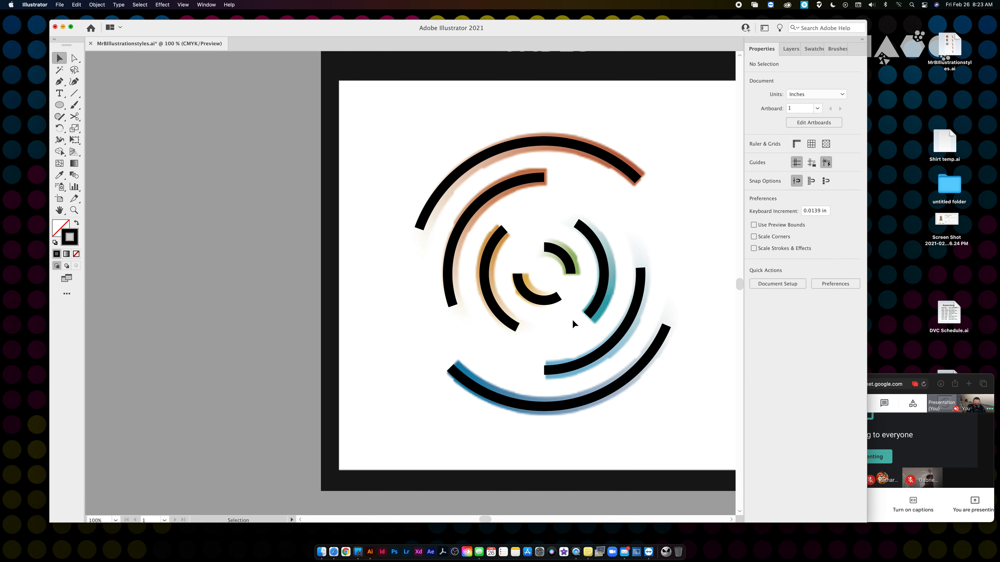
Select all the trimmed arcs and move them off the reference artwork to the empty canvas on its left.
key("super+minus")
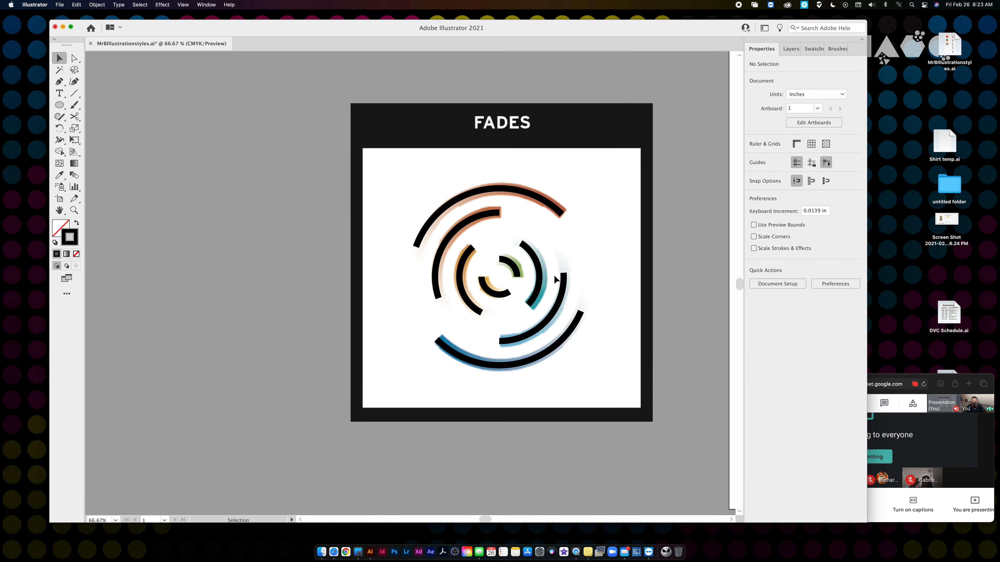
left_click_drag(404, 187, 508, 277)
left_click_drag(469, 222, 215, 219)
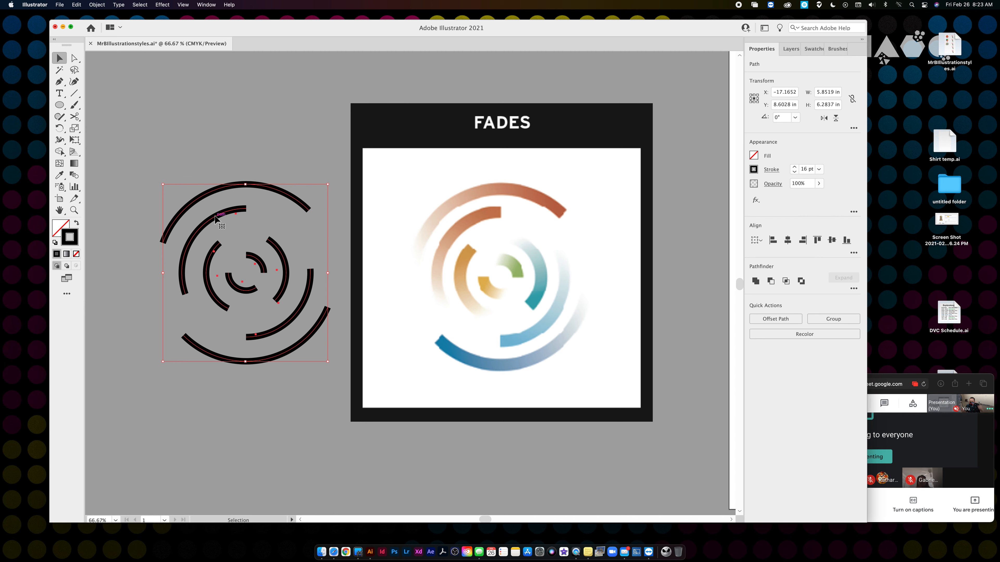
left_click(277, 148)
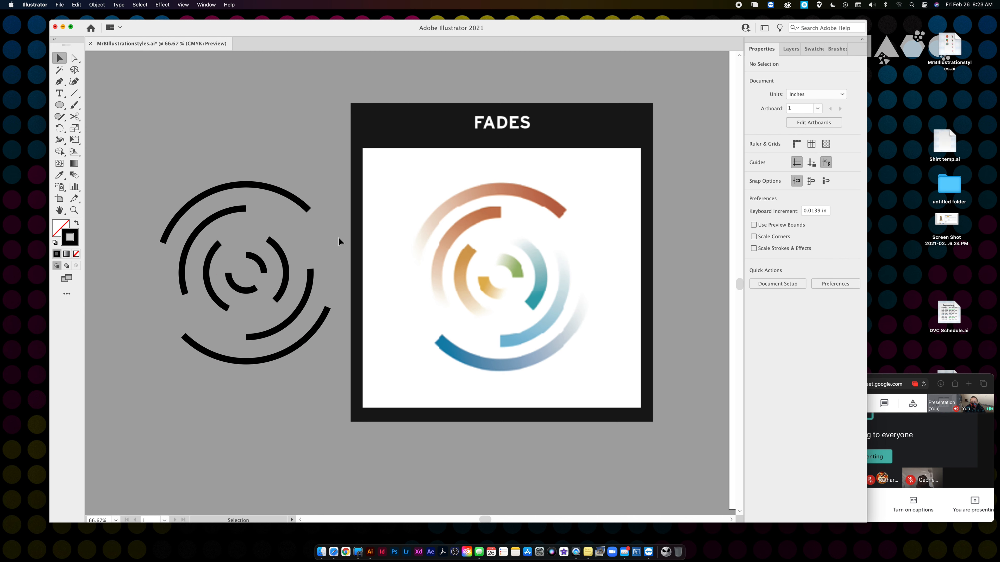
Apply a white-to-black linear gradient to the upper outer arc's stroke, compare the along and across stroke options, and keep it within the stroke.
left_click(265, 189)
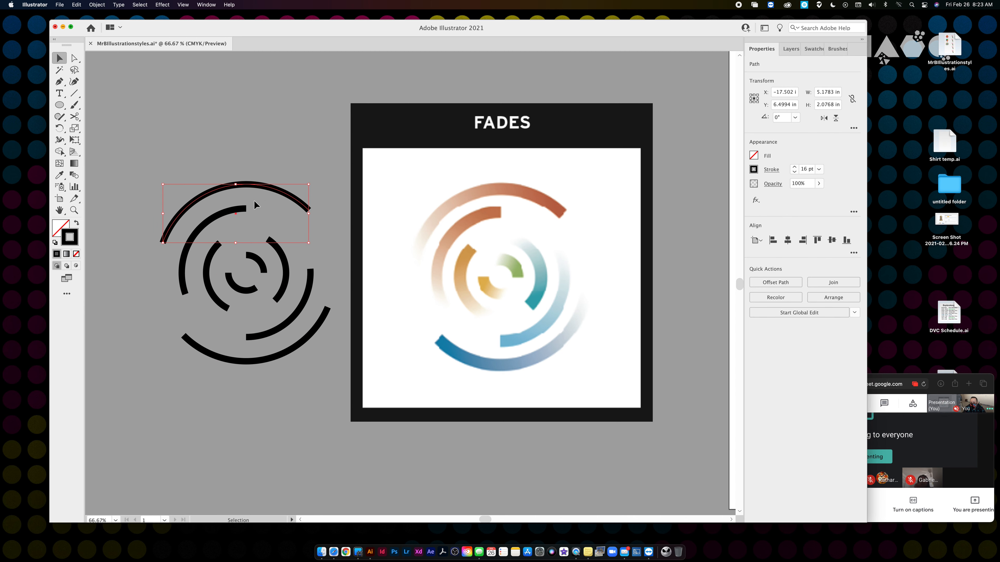
left_click(66, 254)
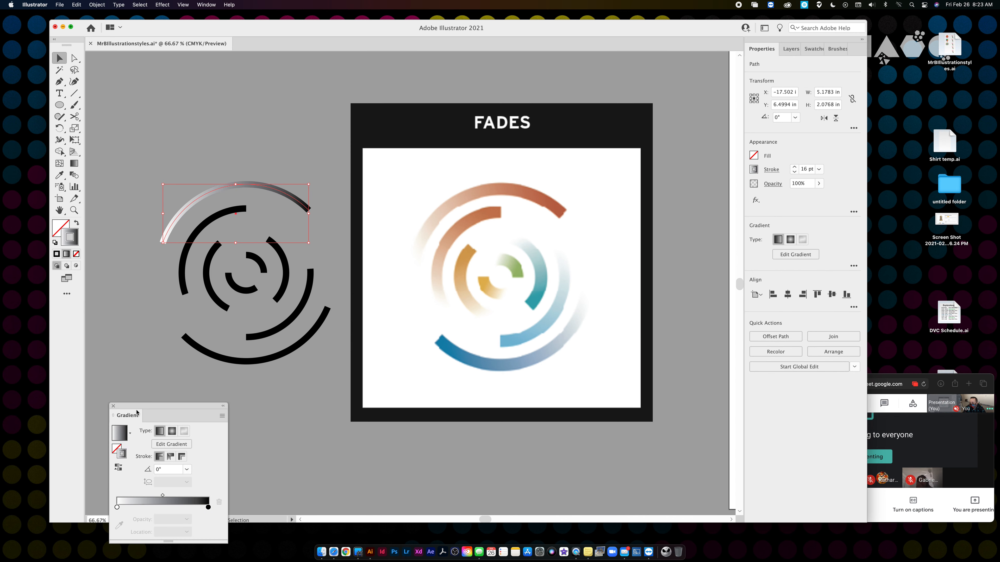
left_click(170, 457)
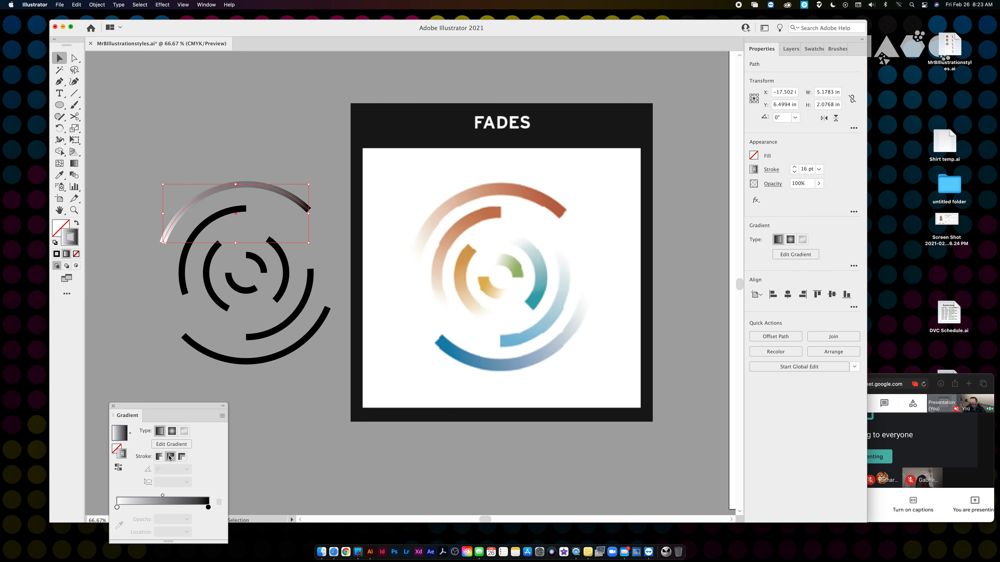
left_click(181, 457)
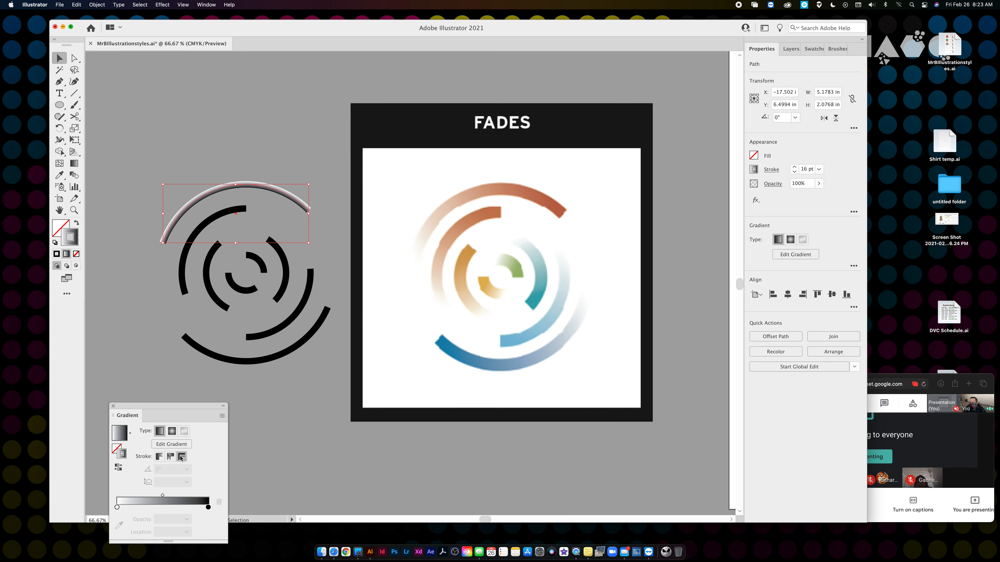
left_click(160, 457)
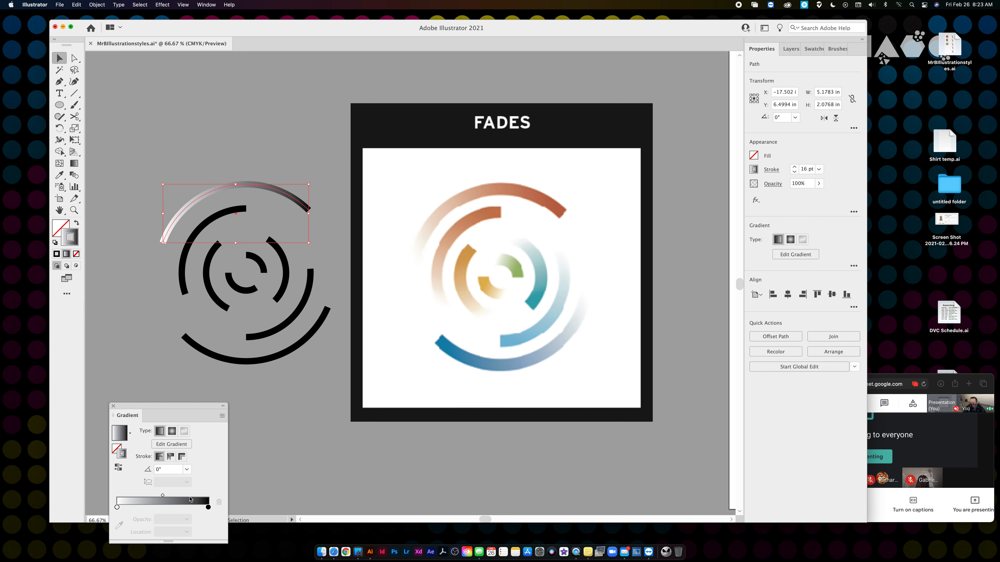
Change the gradient's black end stop to the rust swatch from the sampled fades color group.
double_click(209, 508)
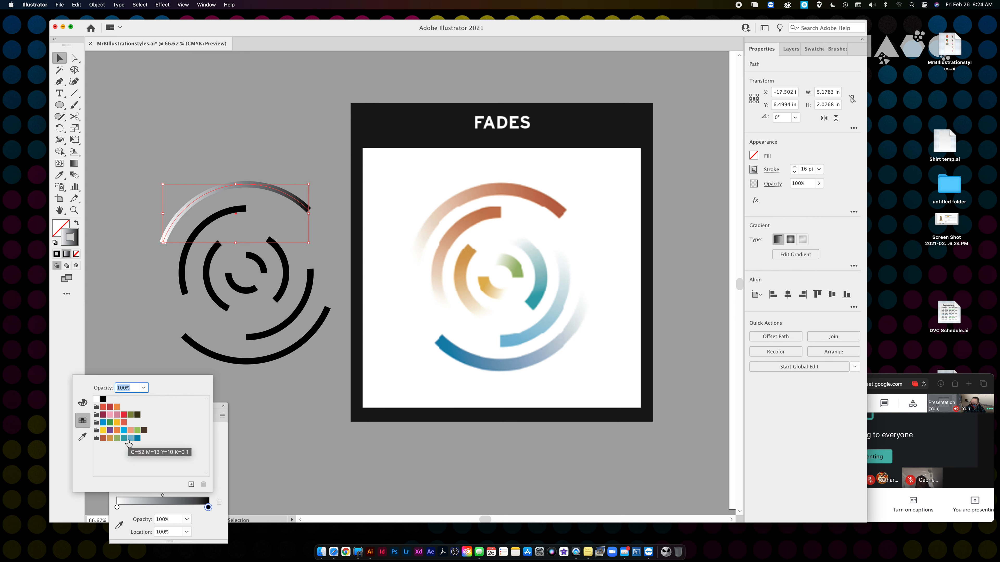
left_click(103, 439)
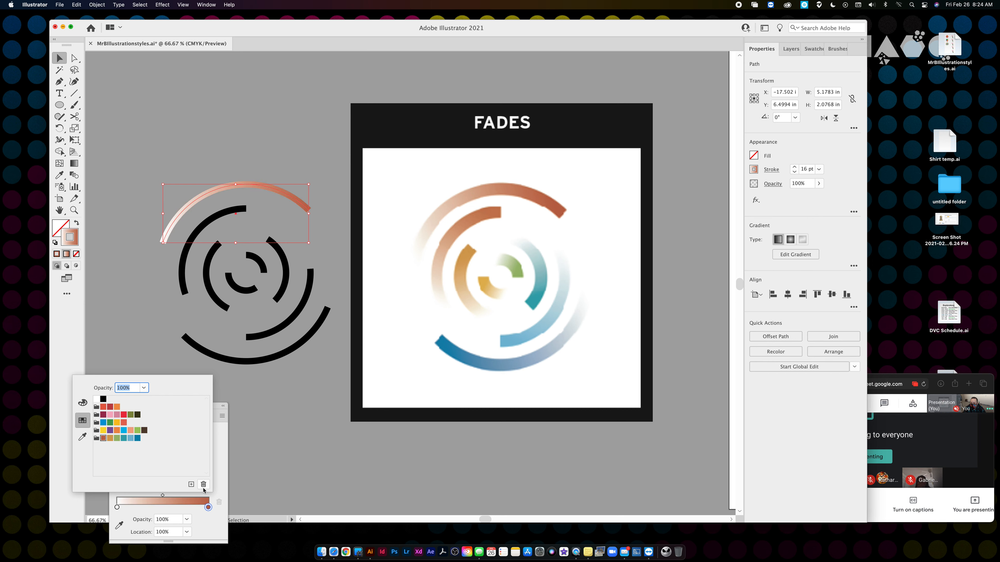
left_click(223, 461)
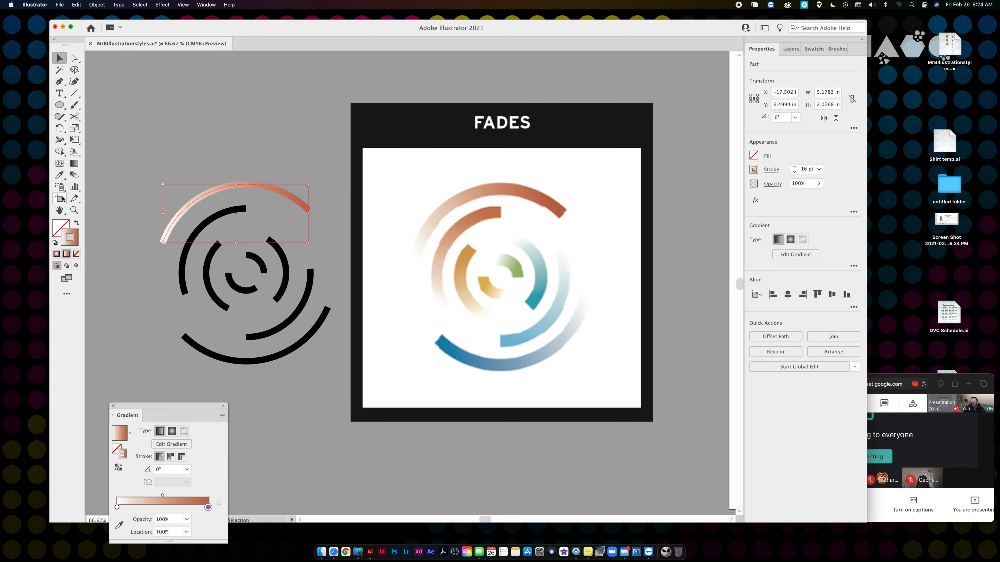
Move all the arcs onto the artboard below the starburst icon and scale them down to about 4.6 in wide.
key("super+minus")
key("super+minus")
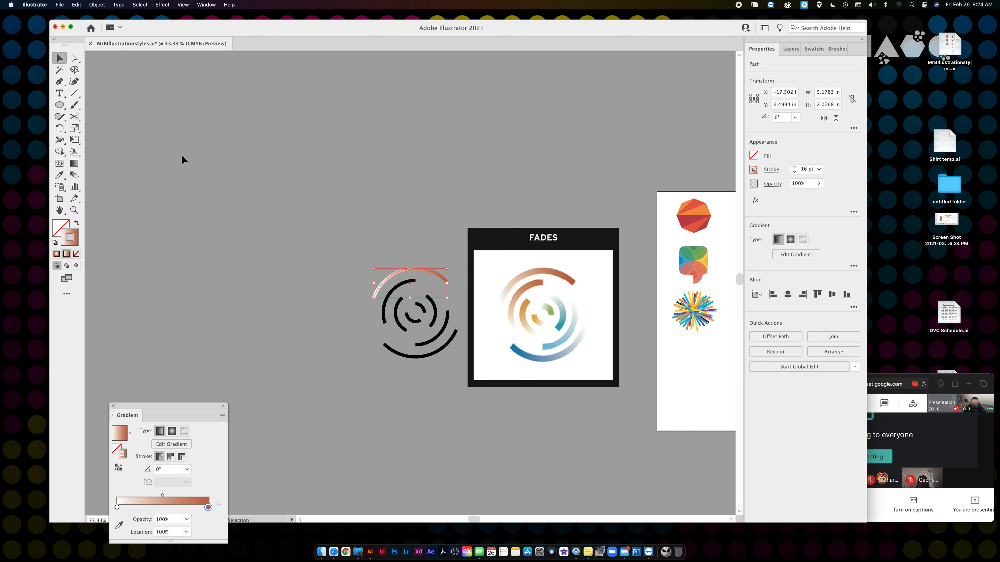
left_click_drag(440, 364, 367, 271)
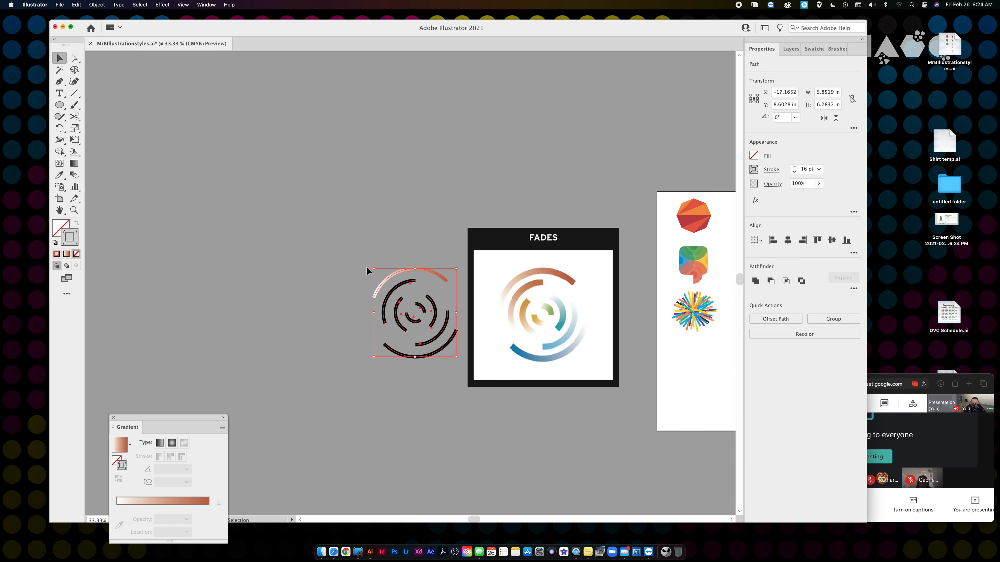
left_click_drag(439, 330, 688, 419)
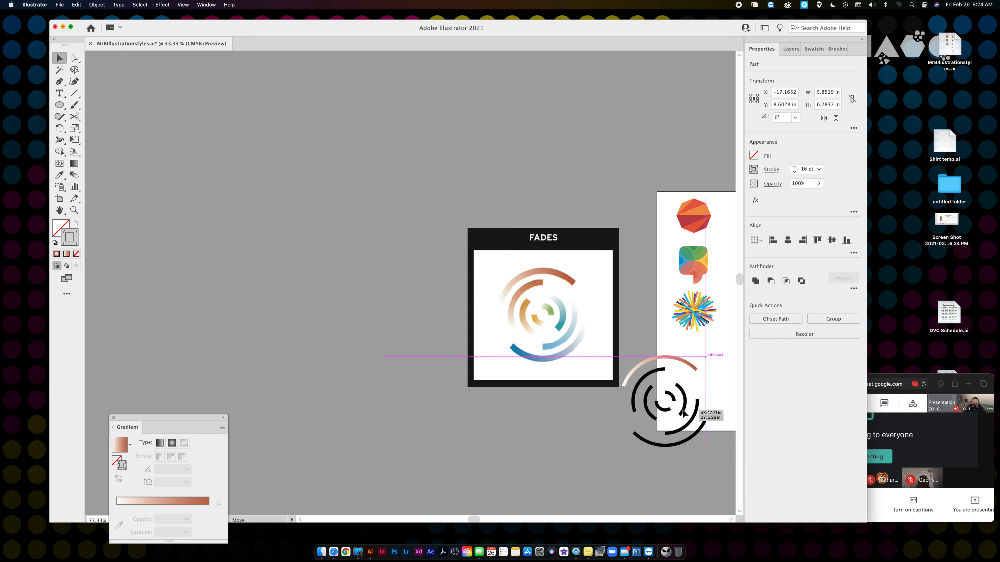
scroll(679, 413, "right", 5)
scroll(679, 414, "right", 2)
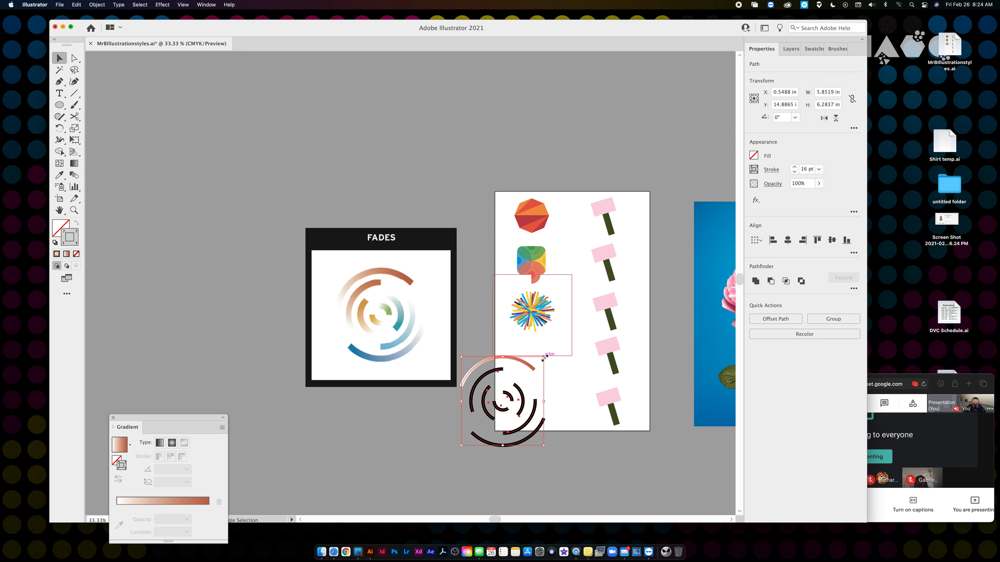
left_click_drag(508, 409, 543, 384)
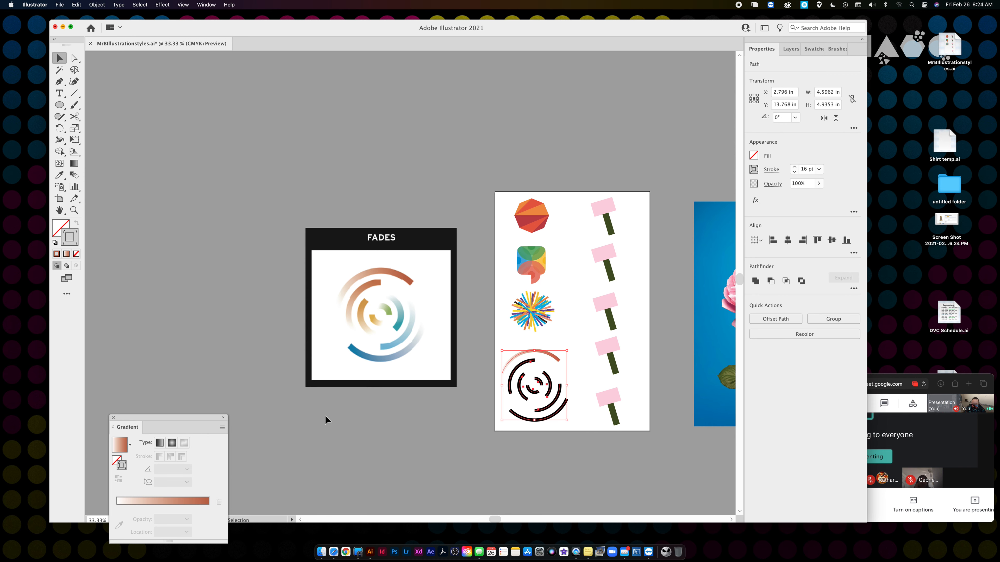
Shift the white stop of the upper outer arc's gradient inward to about 14%.
key("super+equal")
key("super+equal")
key("super+equal")
key("super+equal")
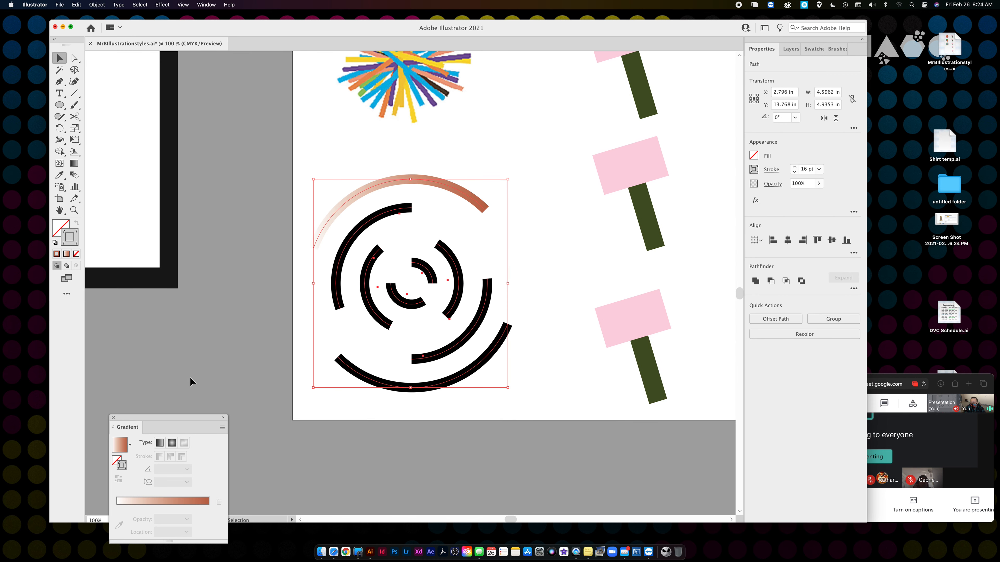
left_click(318, 223)
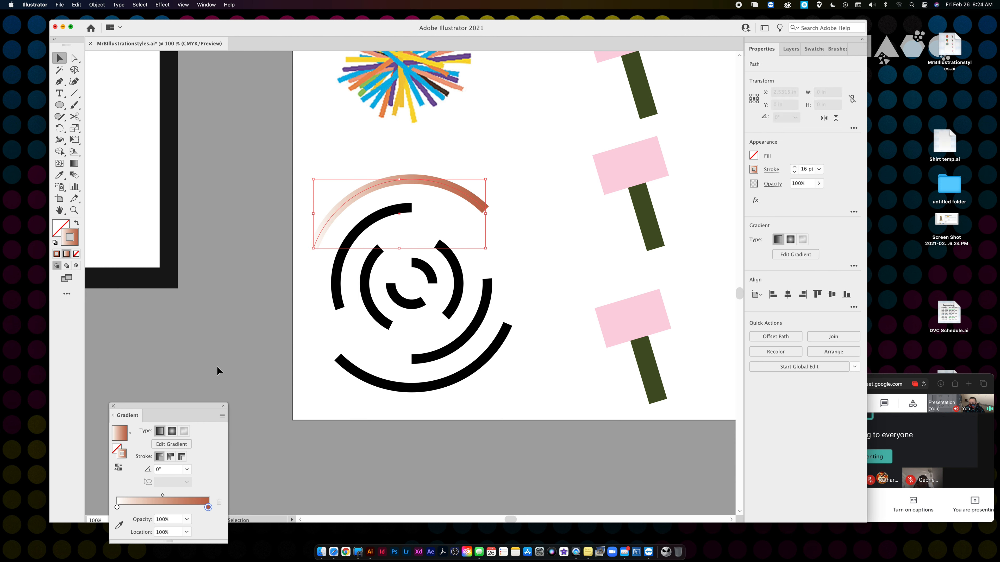
left_click_drag(118, 508, 130, 507)
left_click(205, 377)
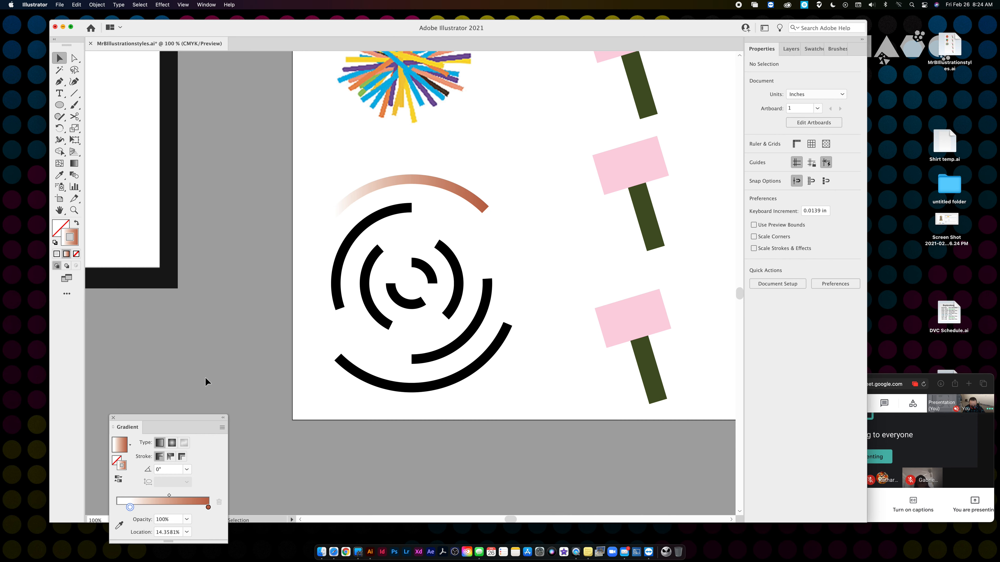
Move all the arcs partly off the artboard over the gray canvas to check the fade against a darker background.
key("super+minus")
key("super+minus")
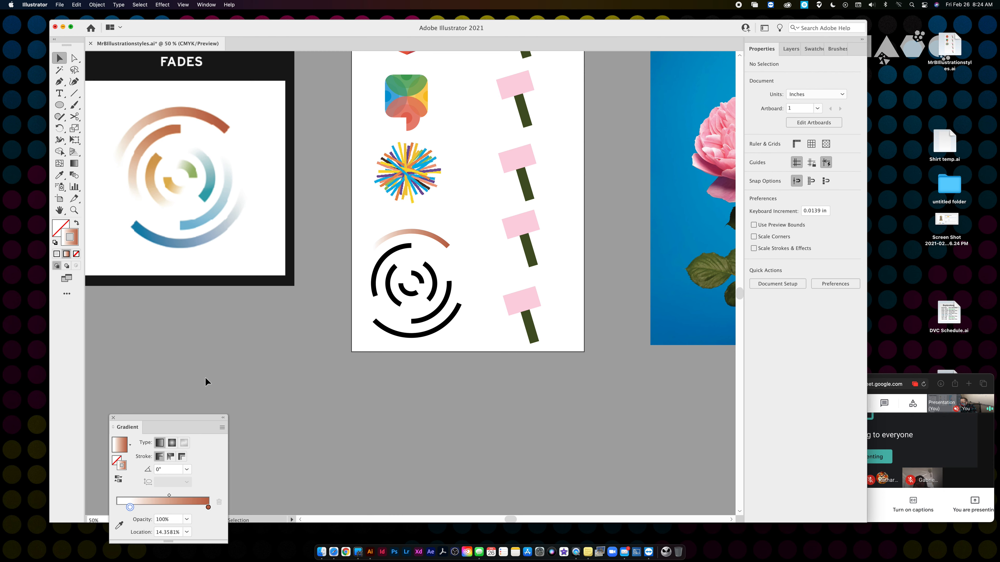
scroll(308, 282, "up", 1)
left_click(394, 284)
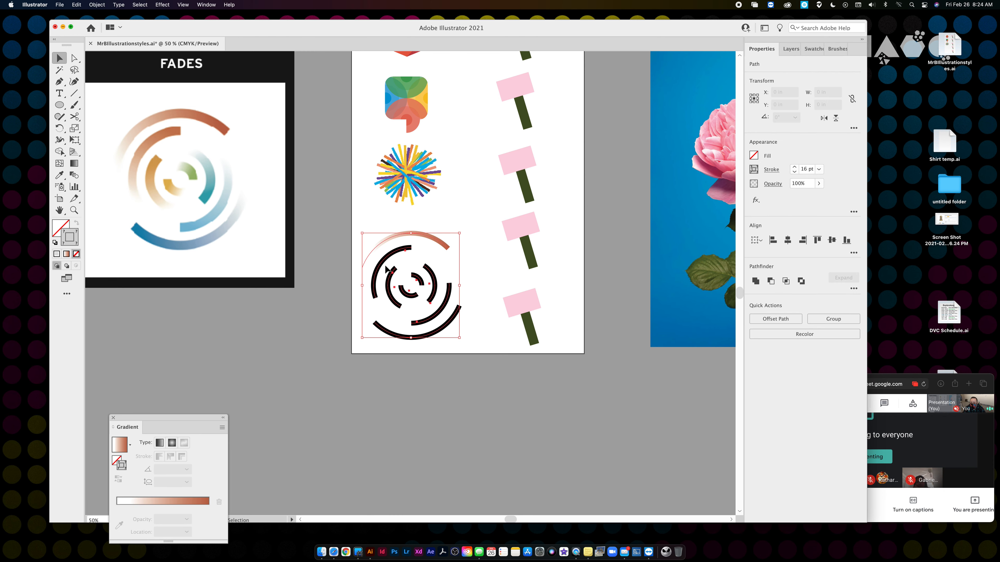
left_click_drag(394, 284, 301, 356)
left_click(438, 388)
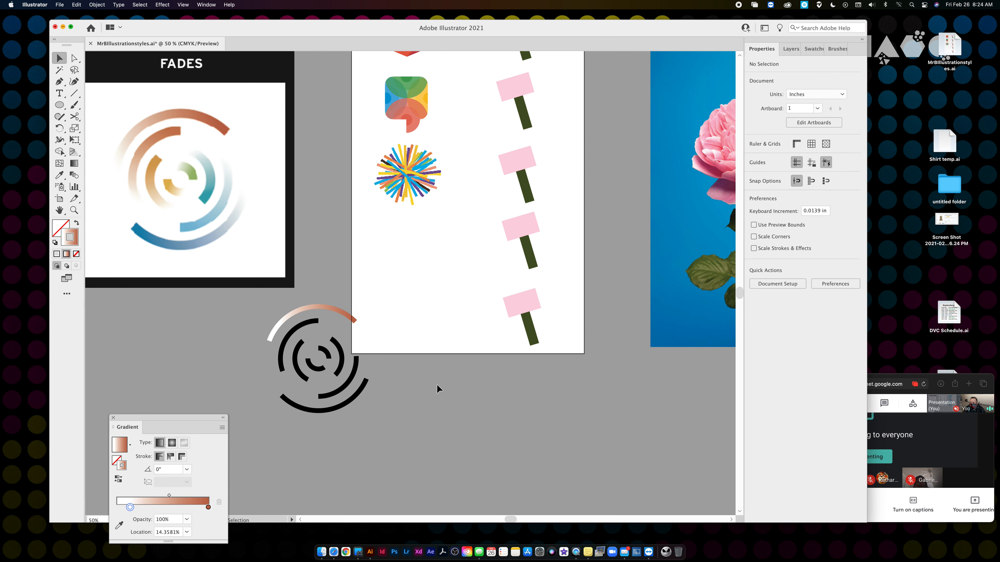
Try opacities of 40% and 20% on the white stop of the upper outer arc's gradient.
left_click(286, 320)
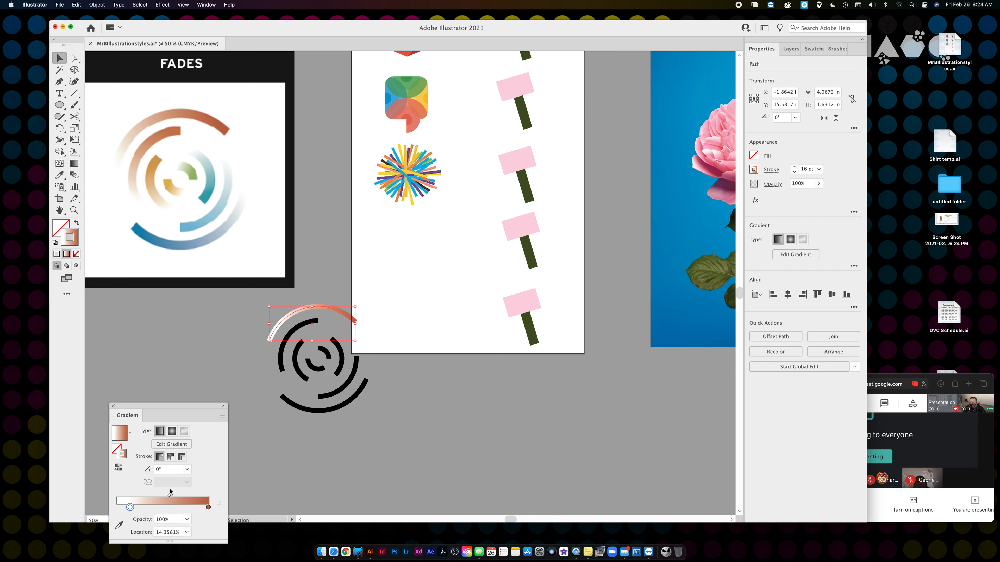
left_click(187, 520)
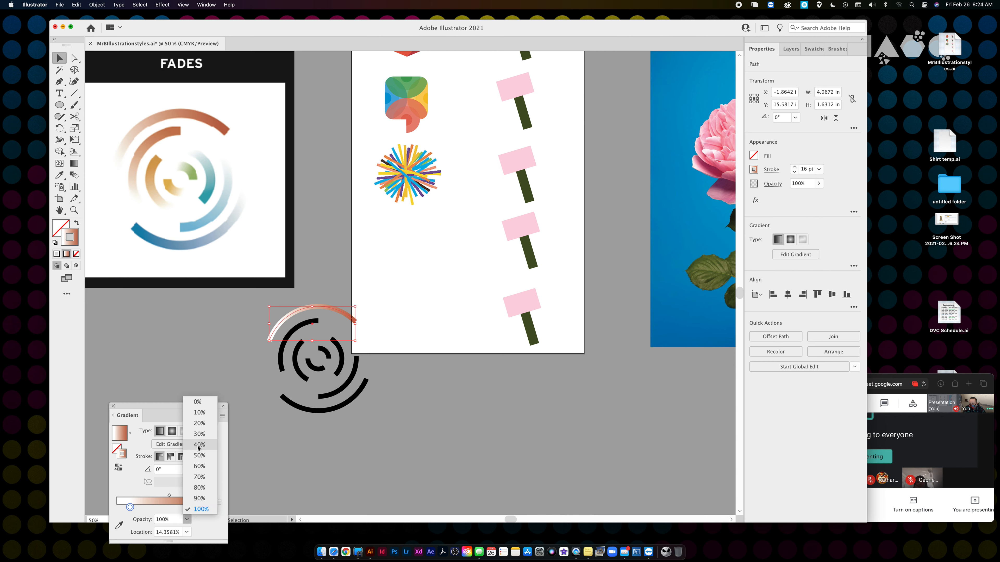
left_click(198, 448)
left_click(187, 520)
left_click(187, 520)
left_click(186, 519)
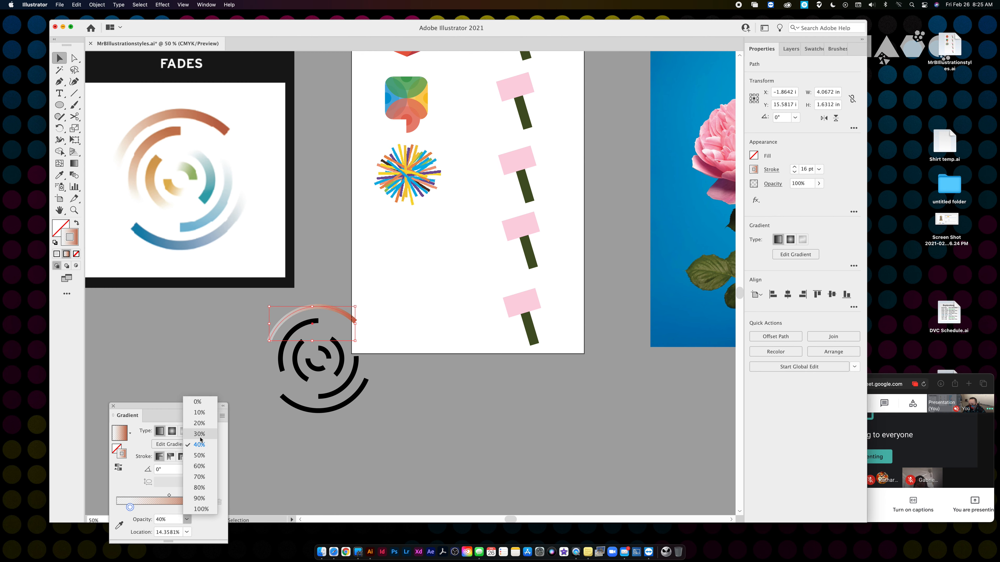
left_click(199, 423)
left_click(342, 440)
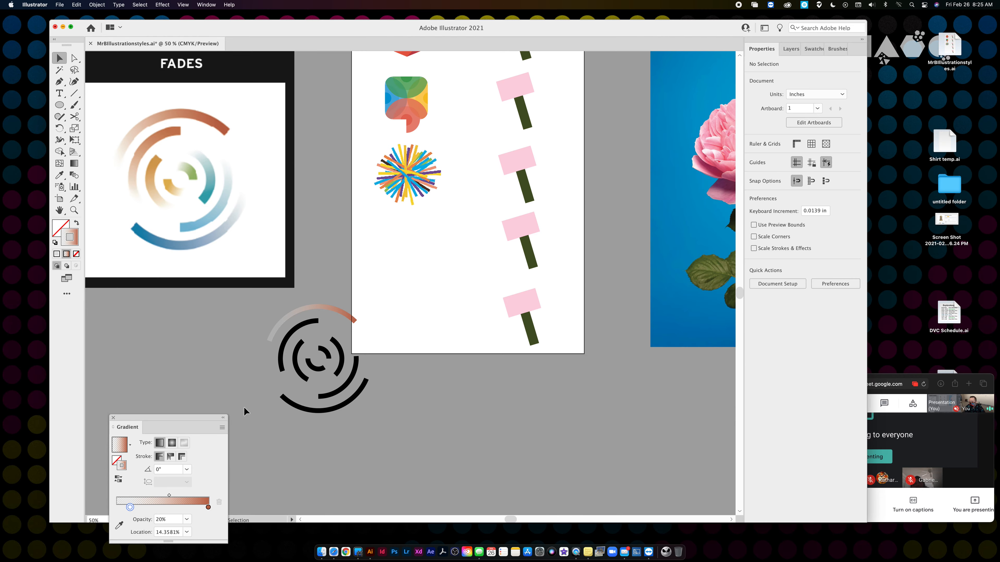
Try 0% opacity on the white gradient stop, and undo the opacity changes.
key("ctrl+Up")
left_click(435, 475)
left_click(187, 520)
left_click(197, 402)
key("super+z")
key("super+z")
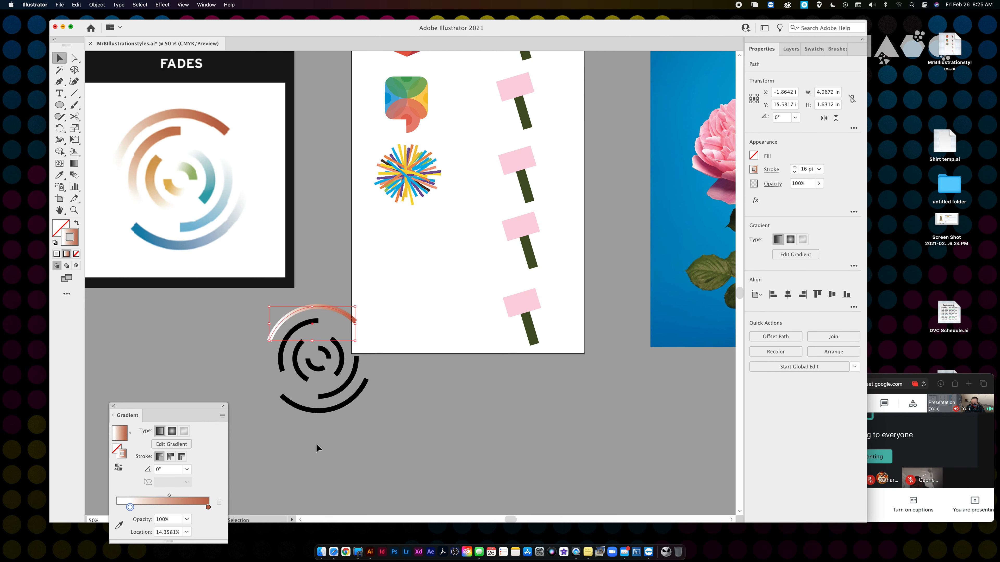
Select all the arcs and move them back onto the artboard below the starburst icon.
left_click_drag(244, 318, 375, 411)
left_click_drag(327, 357, 428, 278)
left_click(408, 345)
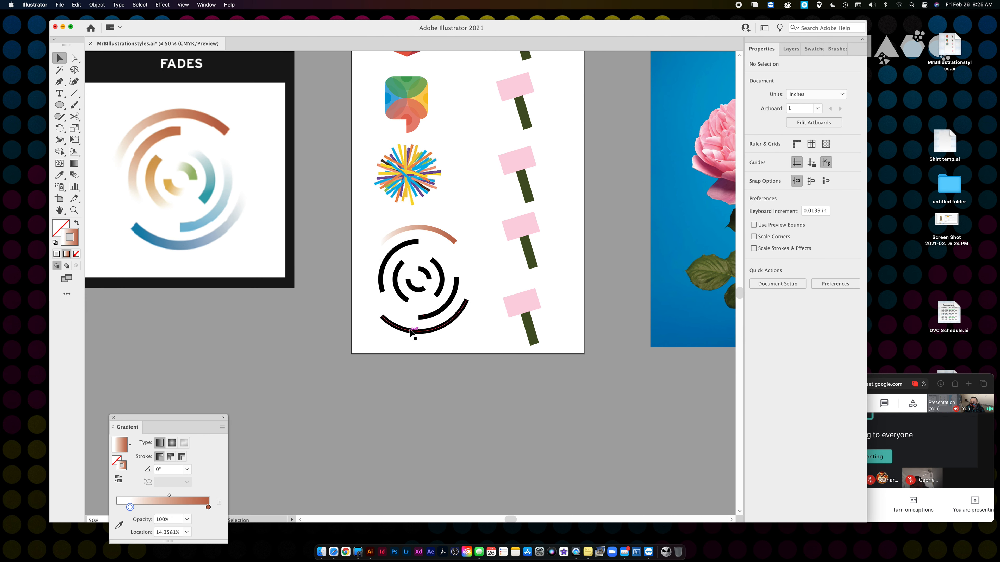
Copy the upper outer arc's gradient stroke onto the second ring's left arc with the Eyedropper.
left_click(385, 262)
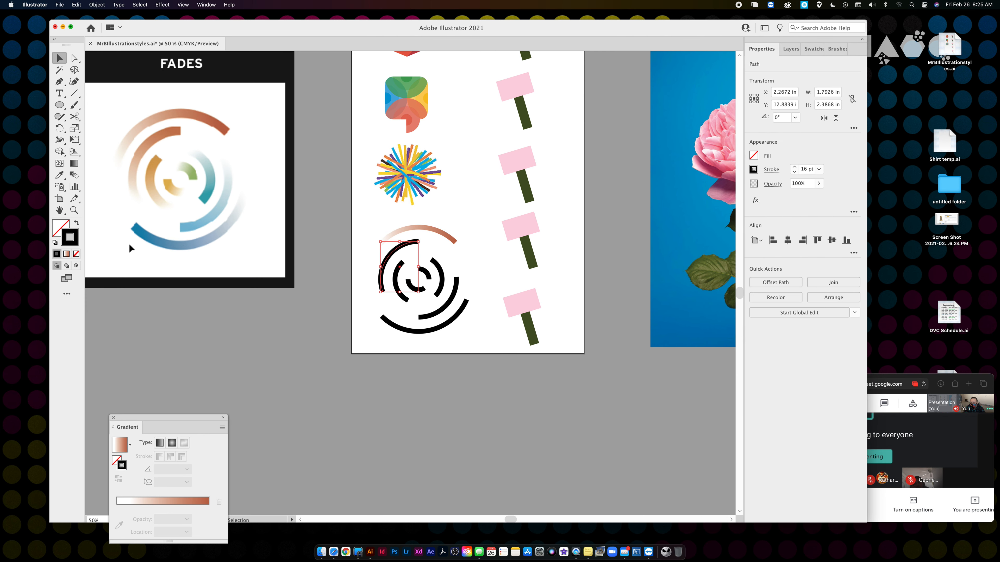
left_click(59, 175)
left_click(419, 227)
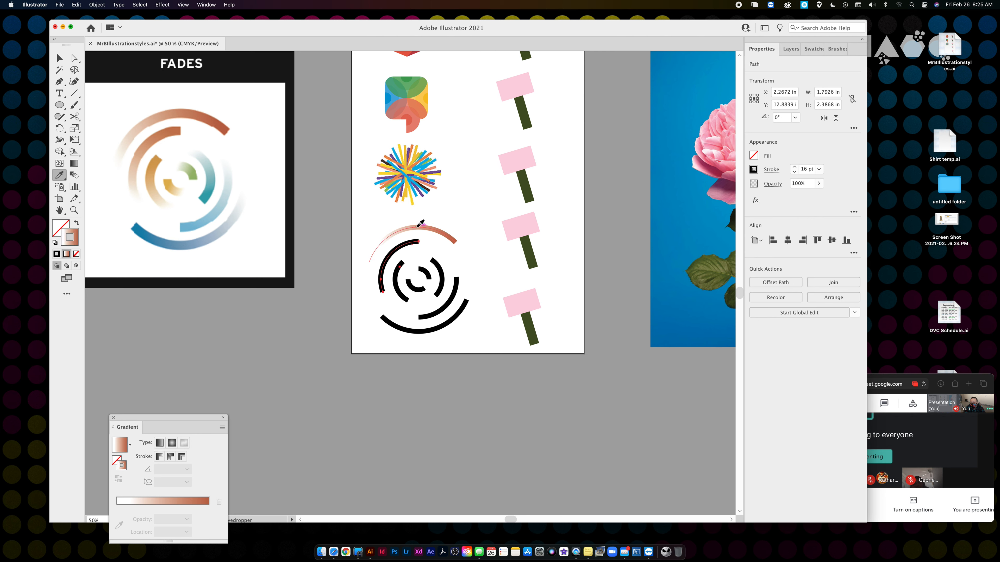
left_click(59, 57)
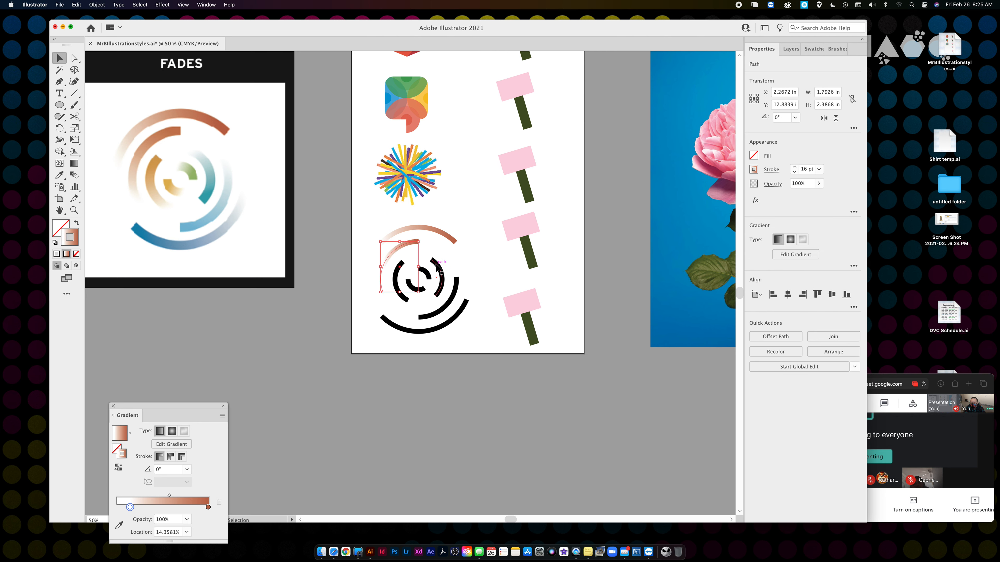
left_click(346, 319)
Shift the white stop of the second ring's left arc gradient outward to about 2%.
left_click(395, 254)
left_click_drag(130, 508, 119, 509)
left_click(372, 467)
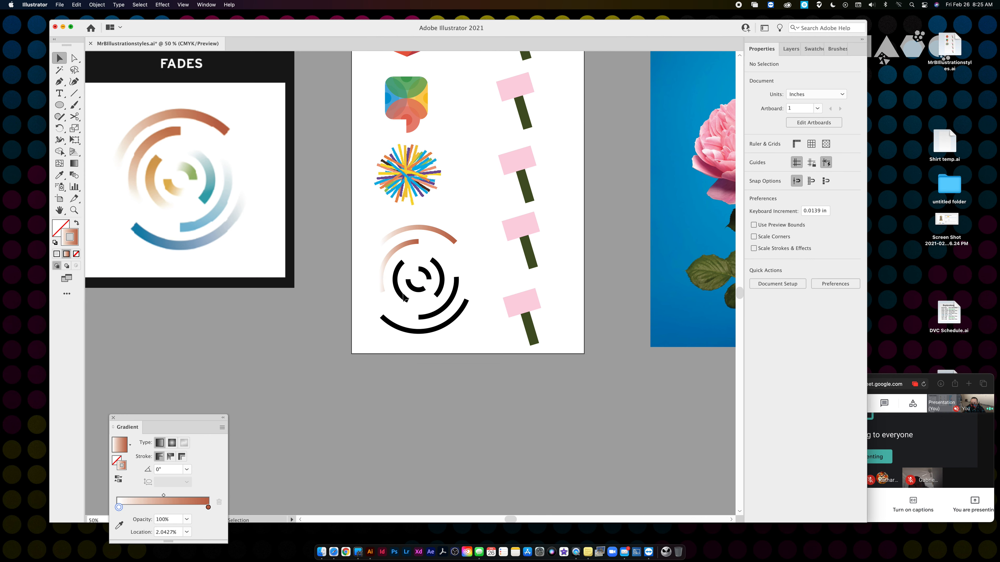
Apply the gradient along the stroke on both the second ring's left arc and the upper outer arc.
left_click(385, 252)
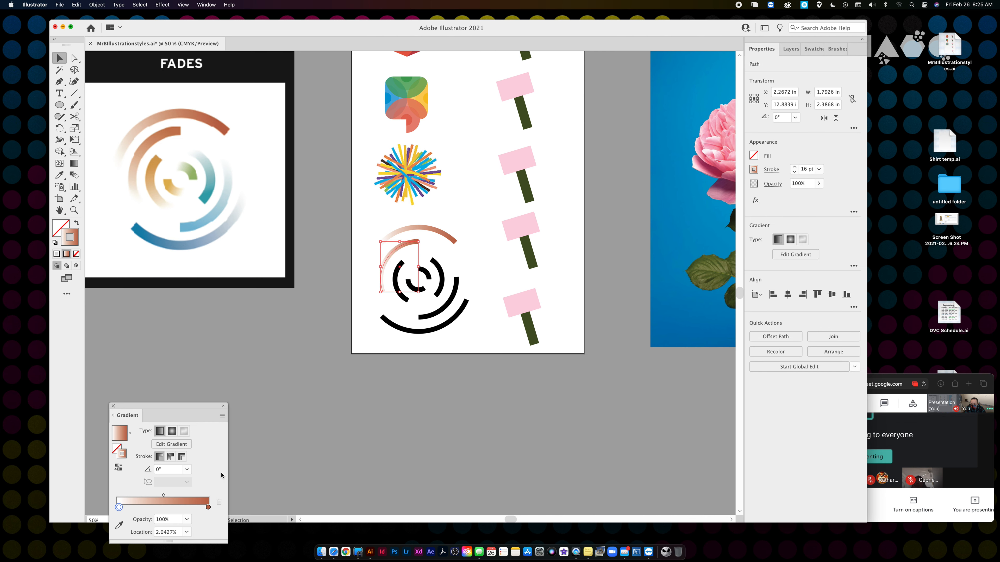
left_click(172, 457)
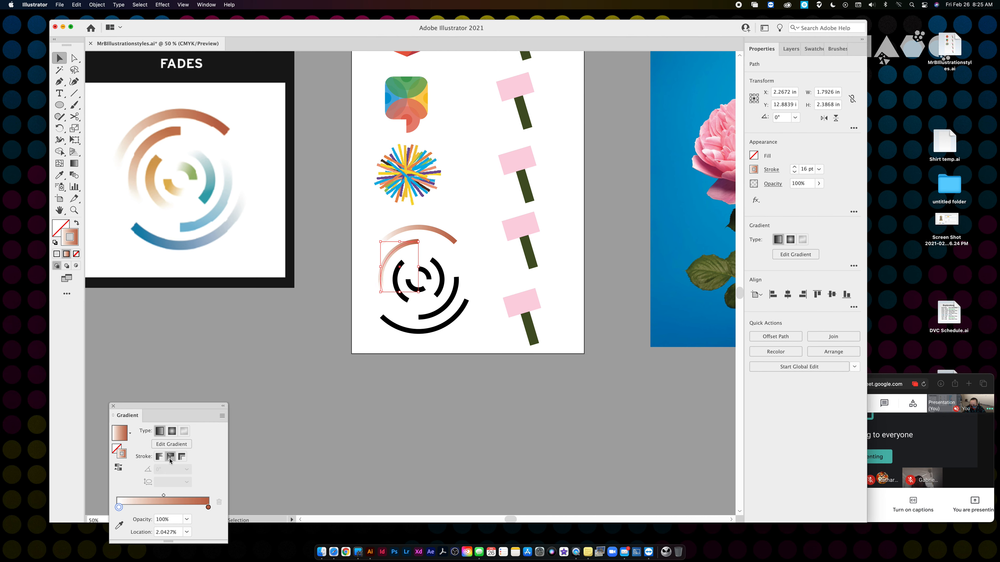
left_click(408, 229)
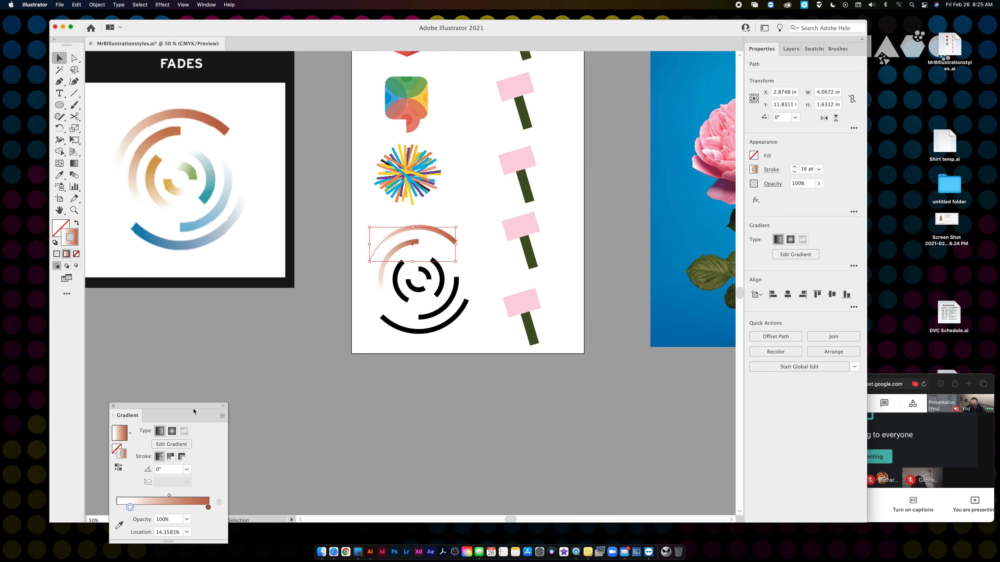
left_click(171, 457)
left_click(358, 386)
Set the white stop of the second ring's left arc gradient to about 12%.
left_click(381, 283)
left_click_drag(119, 507, 128, 507)
left_click(342, 467)
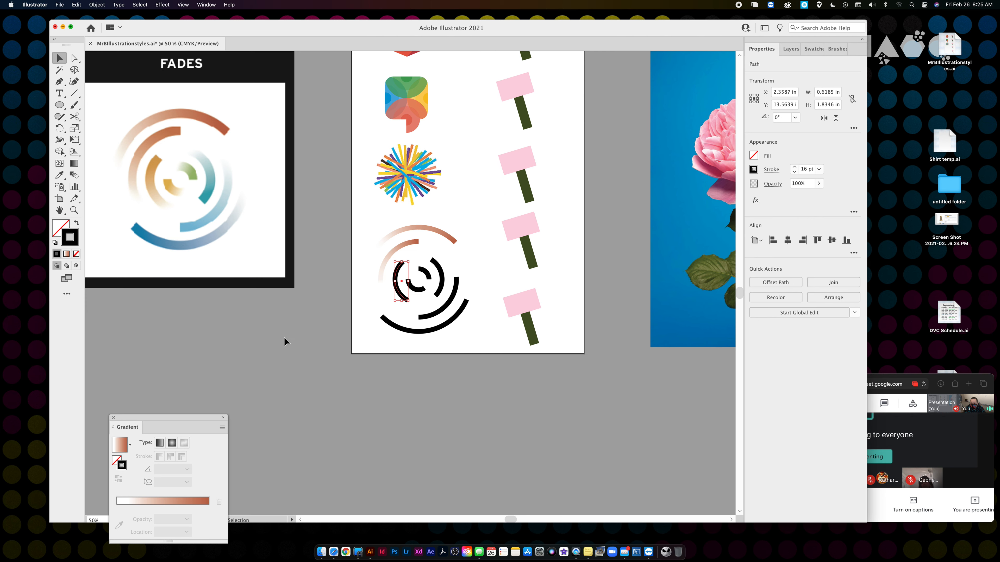
Give the third ring's left arc a gradient along its stroke, ending in the golden-orange swatch of the fades color group.
left_click(68, 253)
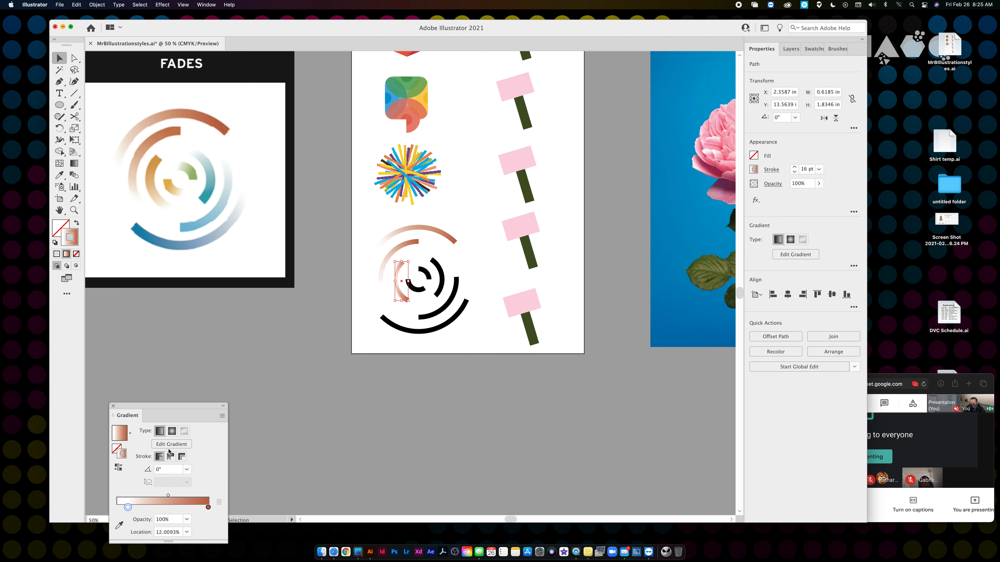
left_click(171, 457)
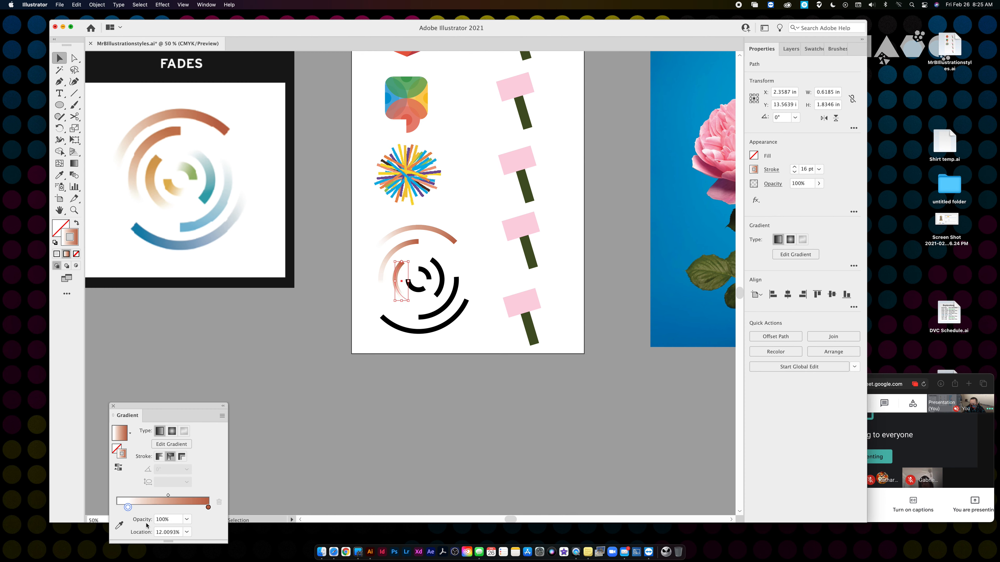
double_click(208, 507)
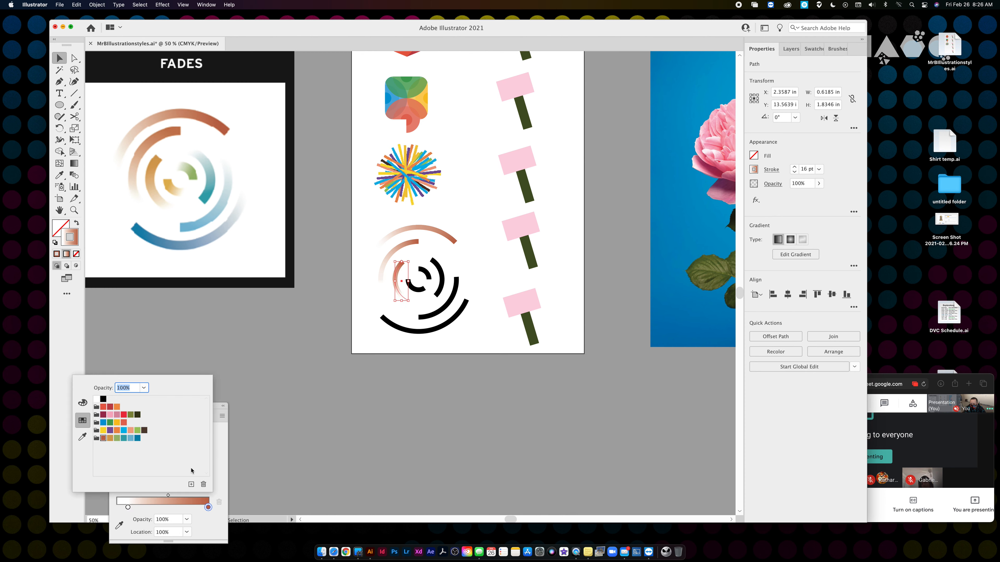
left_click(110, 438)
left_click(310, 418)
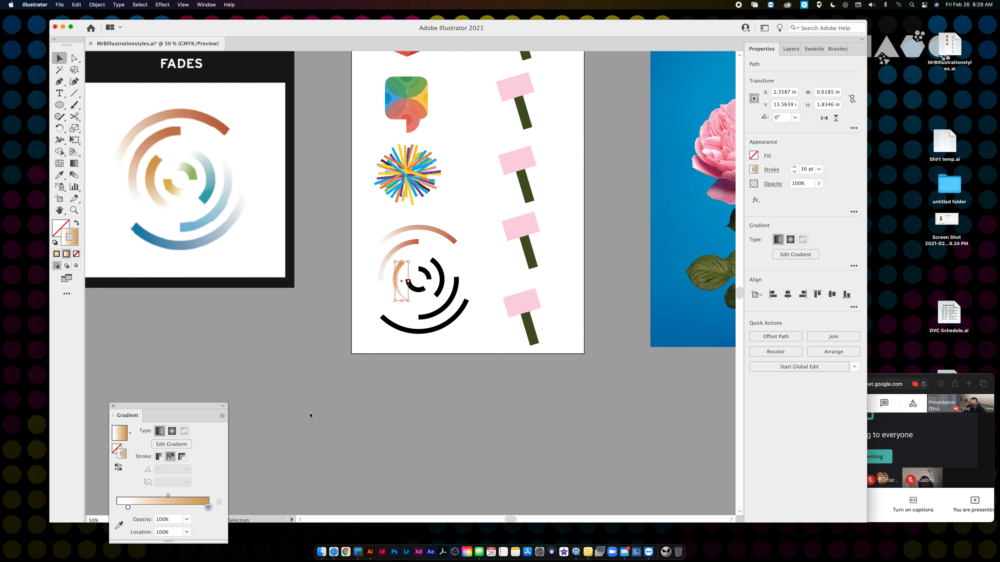
left_click(313, 405)
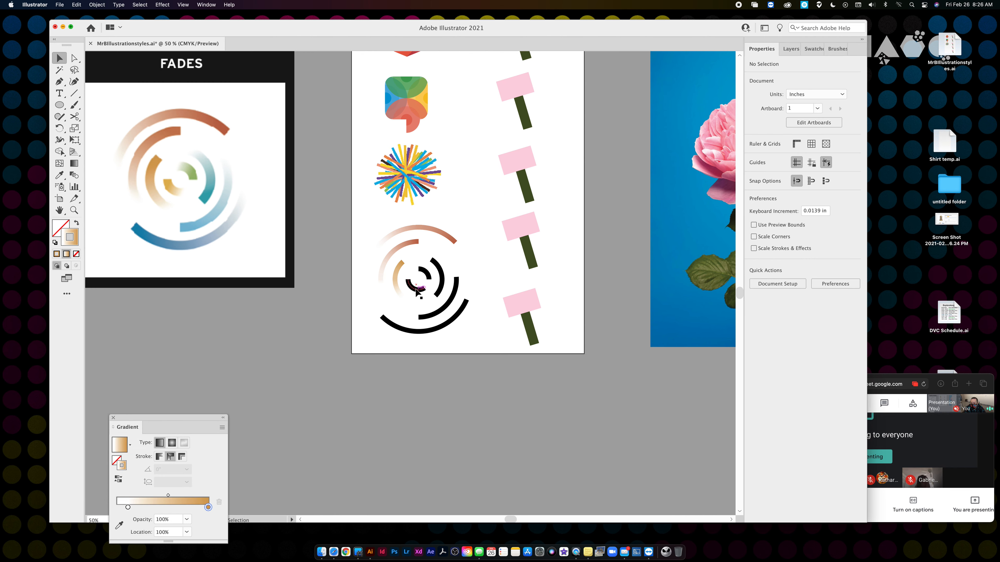
Give the third ring's right arc a gradient along its stroke, ending in the teal swatch of the fades color group.
left_click(443, 288)
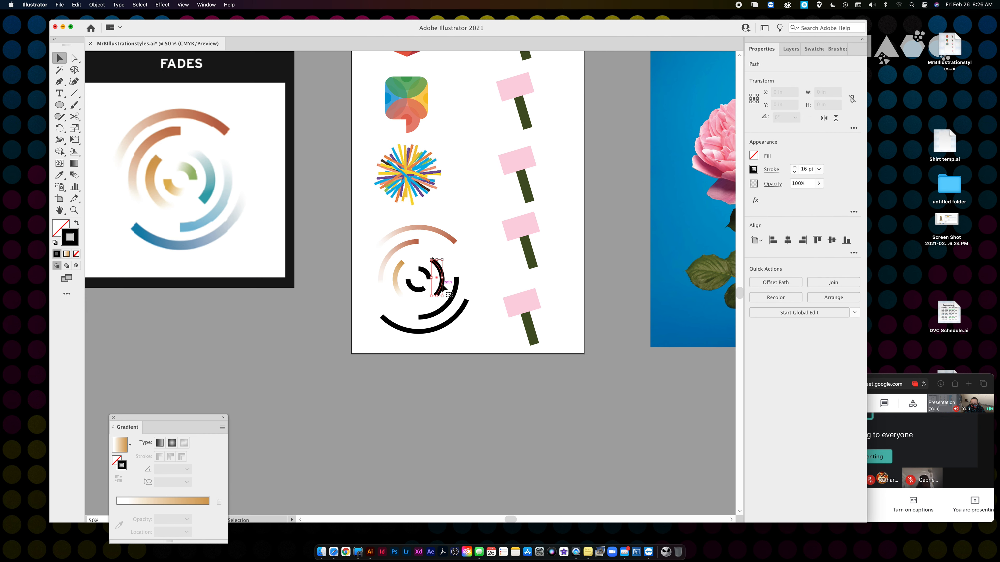
left_click(67, 254)
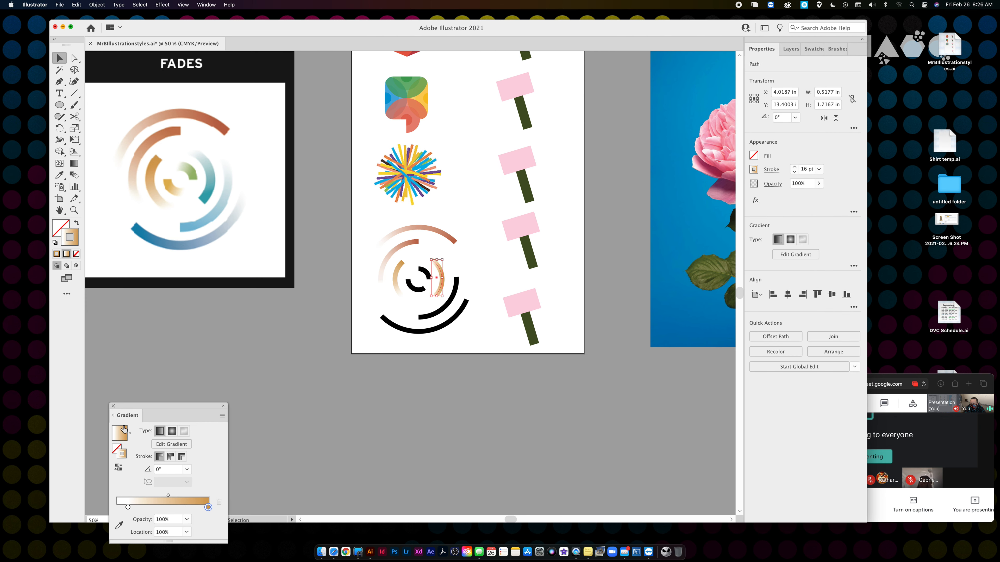
left_click(170, 457)
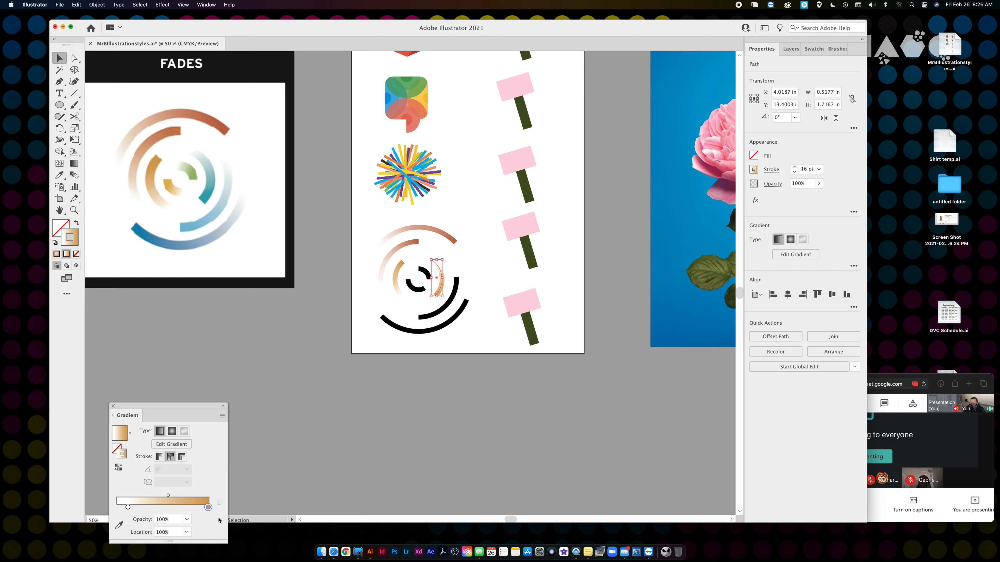
double_click(208, 507)
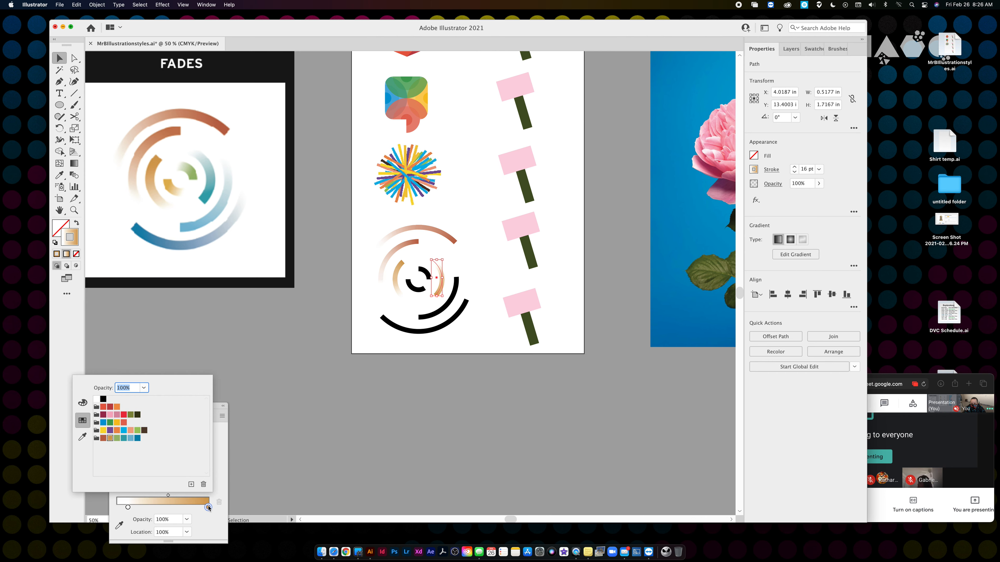
left_click(125, 440)
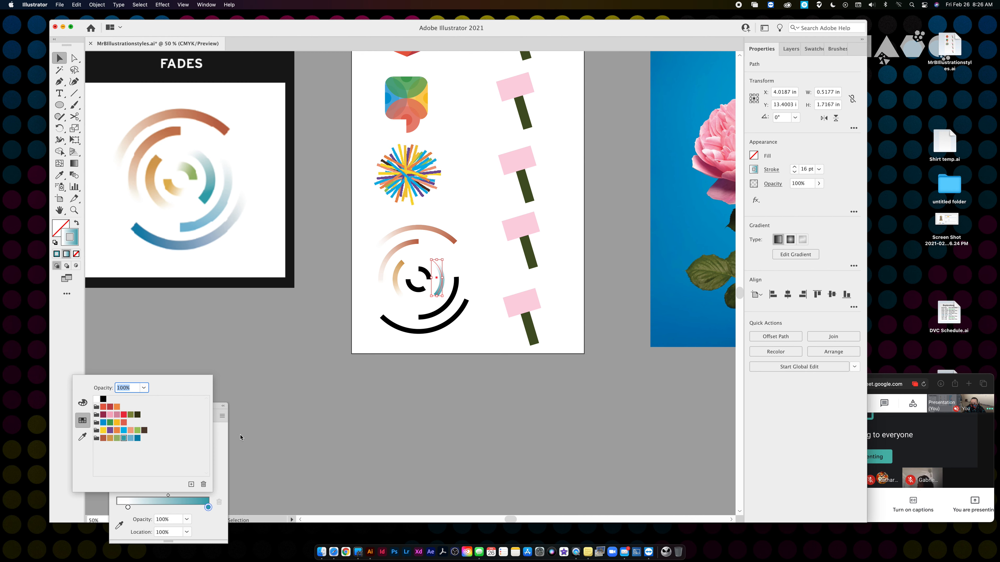
Set the white stop of the third ring's right arc gradient to about 16% and deselect the arc.
left_click(239, 445)
left_click_drag(127, 507, 131, 509)
left_click(308, 446)
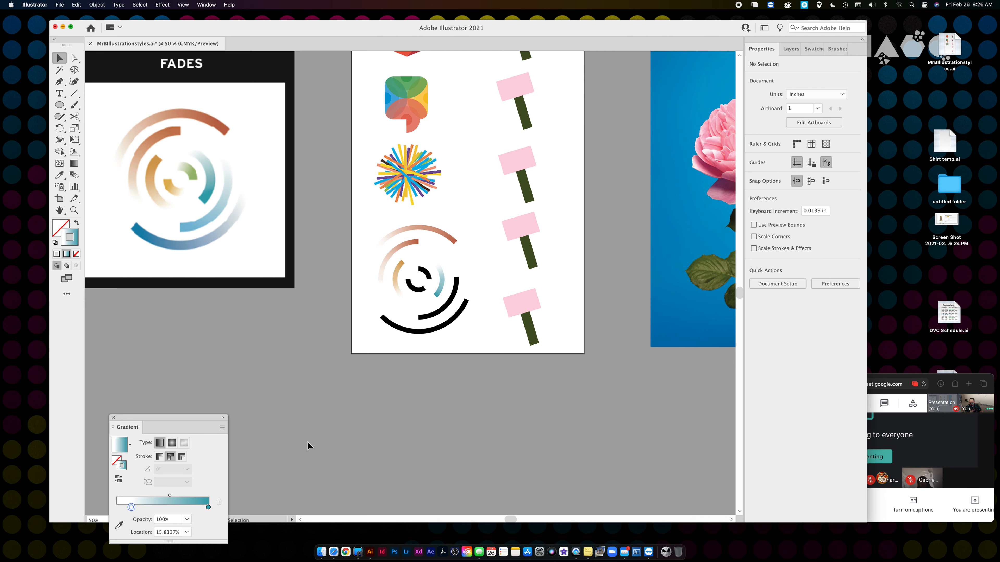
Draw nested ellipses with the gradient stroke over the rose's bloom in the photo.
left_click_drag(524, 415, 295, 433)
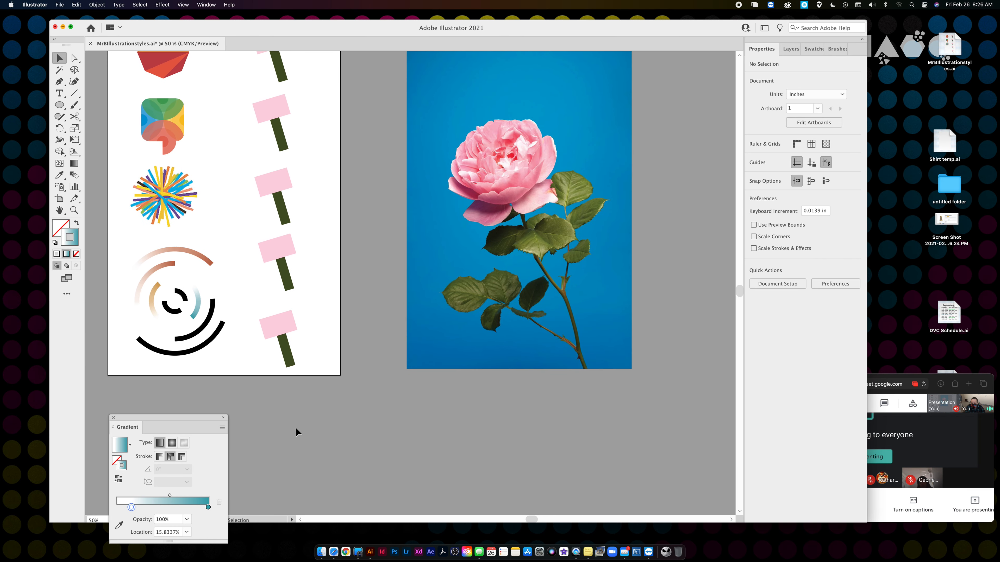
left_click(59, 105)
left_click_drag(474, 139, 540, 162)
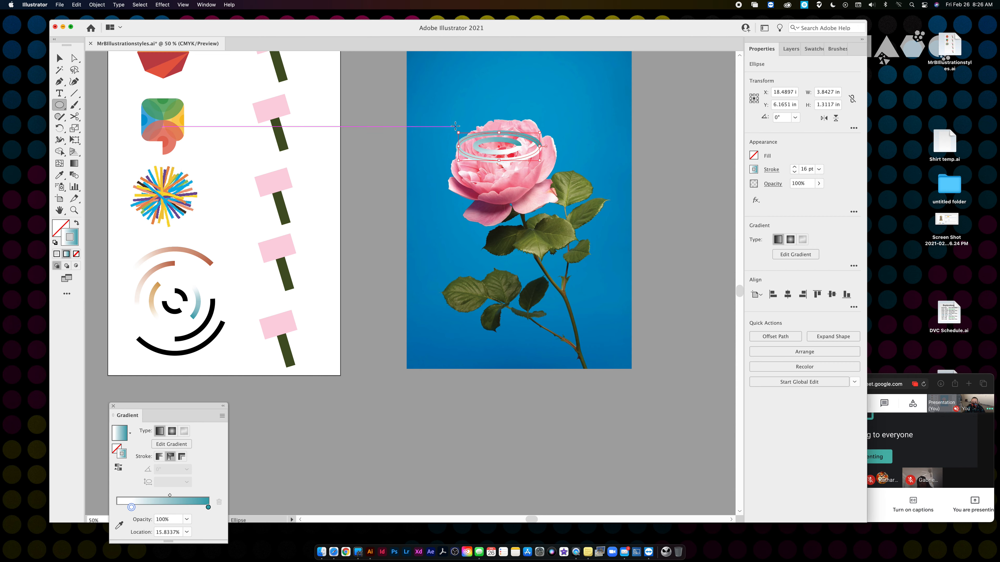
left_click_drag(440, 120, 568, 182)
Select the nested ellipses, resize them to fit the rose's bloom and rotate them counterclockwise to follow its tilt.
left_click(60, 58)
left_click_drag(386, 102, 580, 184)
left_click_drag(568, 109, 522, 156)
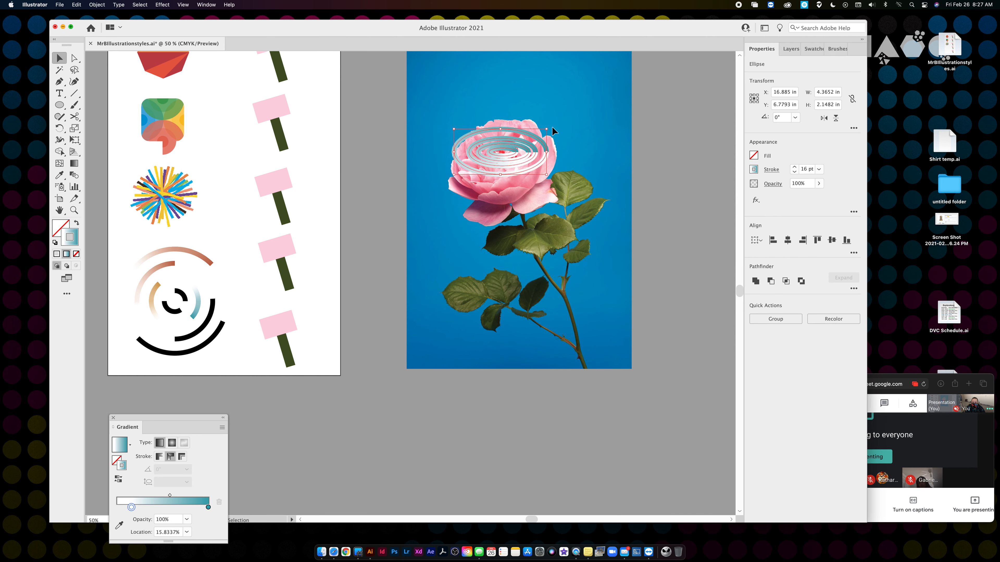
left_click_drag(554, 126, 538, 105)
left_click(585, 232)
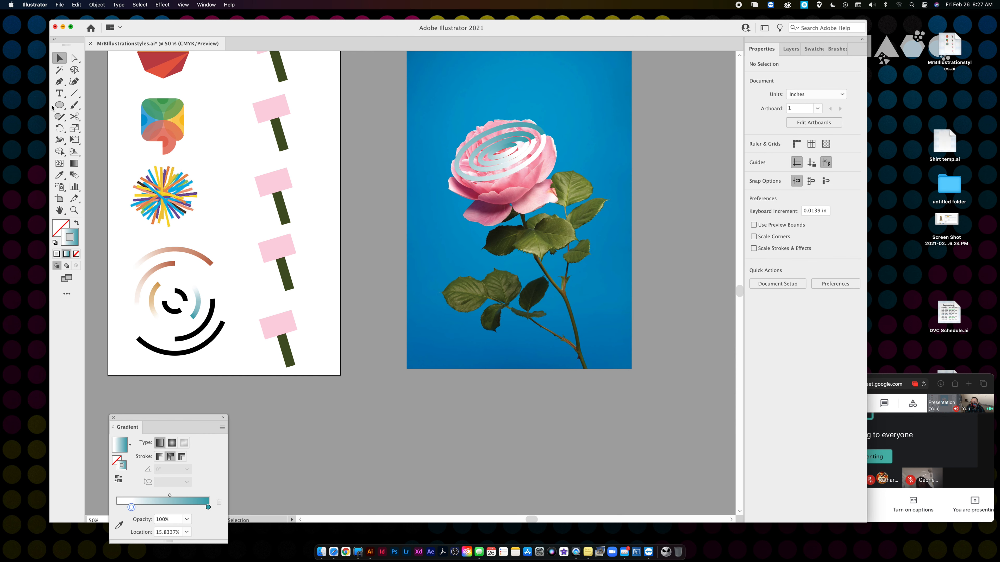
Draw a circle about 4.14 in wide with the gradient stroke just below the rose's bloom.
left_click(62, 107)
mouse_move(441, 136)
left_mouse_down()
mouse_move(533, 169)
mouse_move(567, 206)
mouse_move(550, 238)
left_mouse_up()
key("super+z")
left_click_drag(445, 210, 533, 284)
Cut the circle with Scissors at its left and right anchor points and delete the upper half.
key("c")
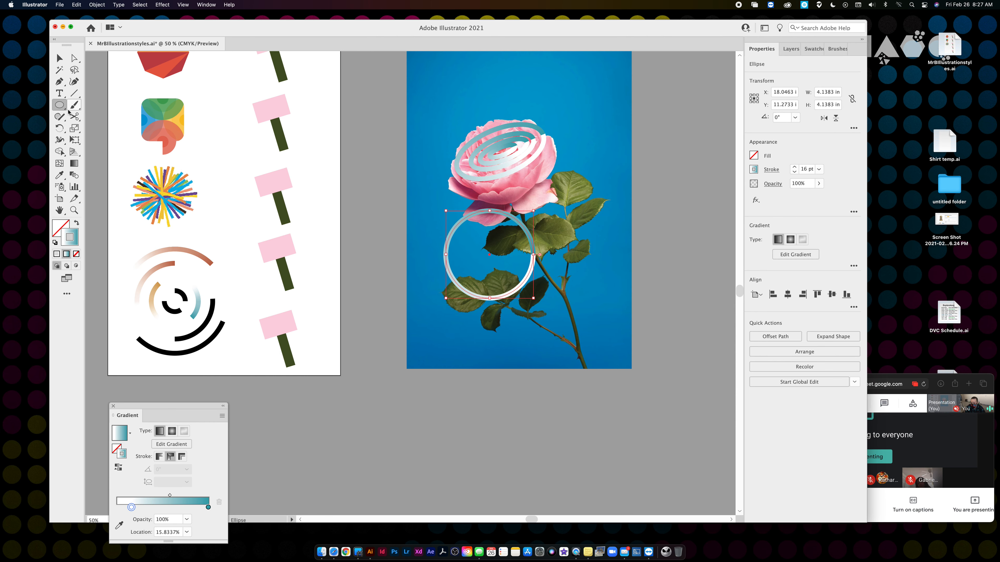
left_click(446, 255)
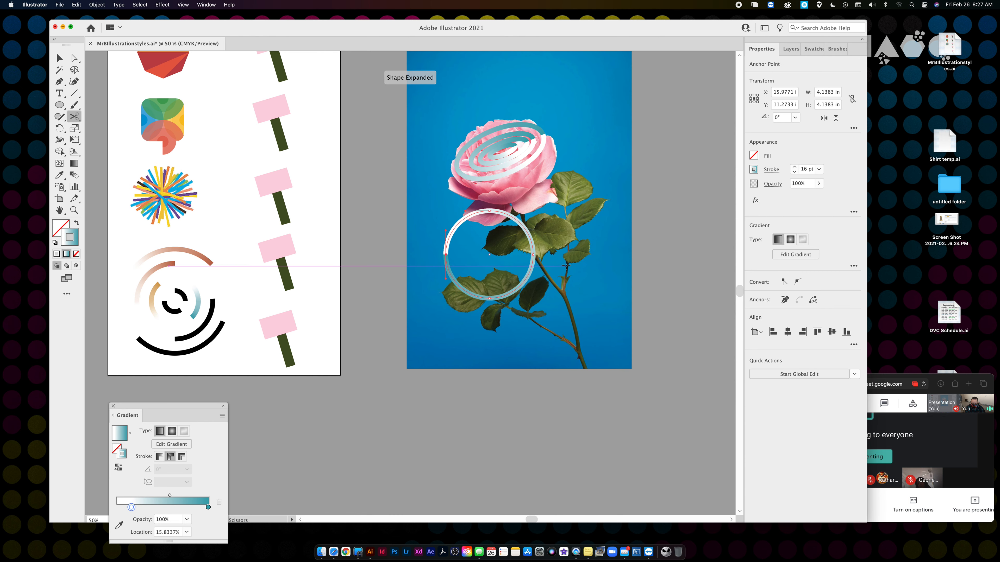
left_click(533, 254)
scroll(533, 255, "left", 1)
key("v")
key("v")
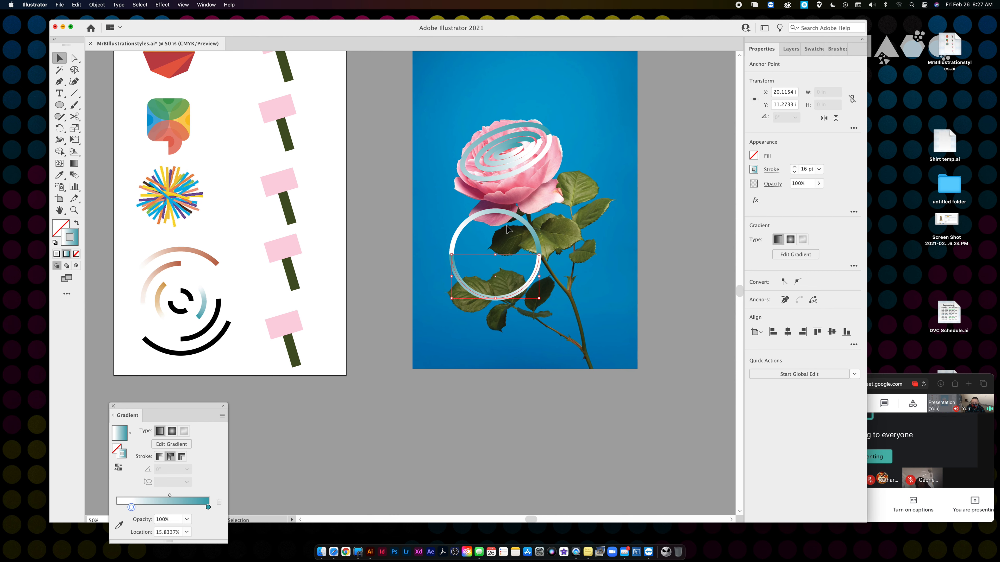
left_click(501, 213)
key("Delete")
Rotate the remaining half circle about 22°, scale it to about 3.76 in wide and fit it along the bloom's lower edge.
left_click_drag(535, 268, 573, 160)
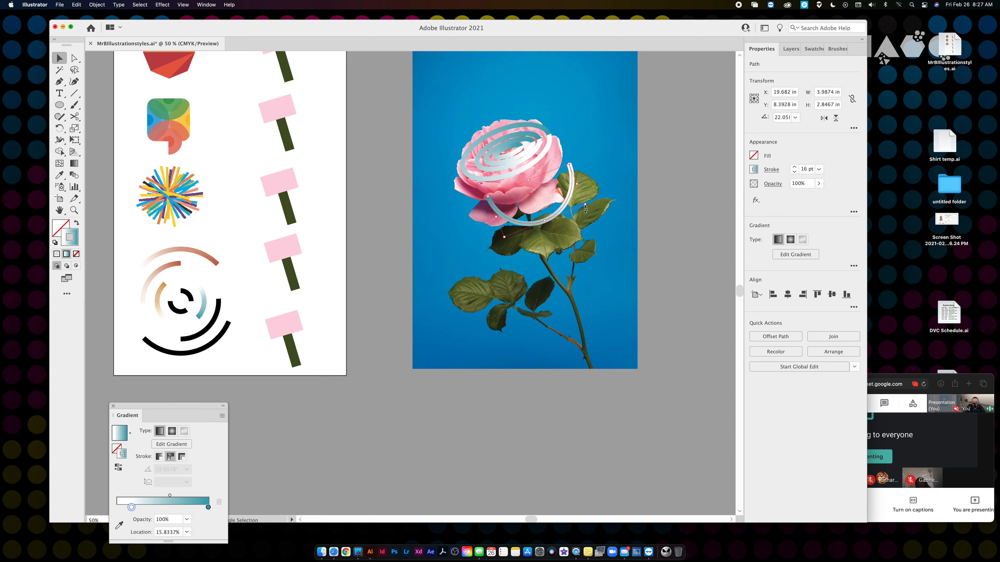
left_click_drag(585, 205, 541, 181)
Cut the overlapping gradient stroke on the bloom at two points with Scissors and delete the cut-off segment.
left_click(74, 117)
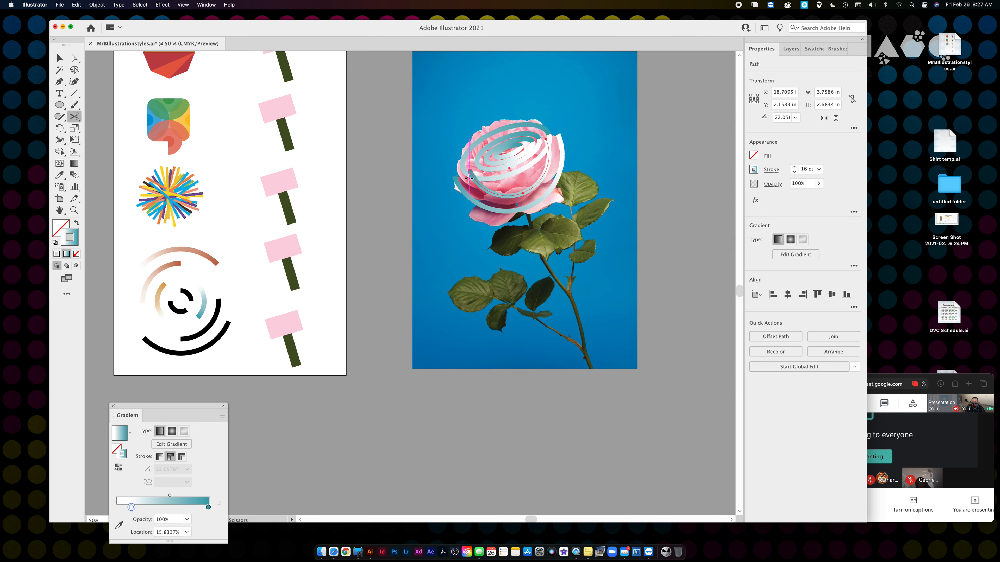
left_click(472, 179)
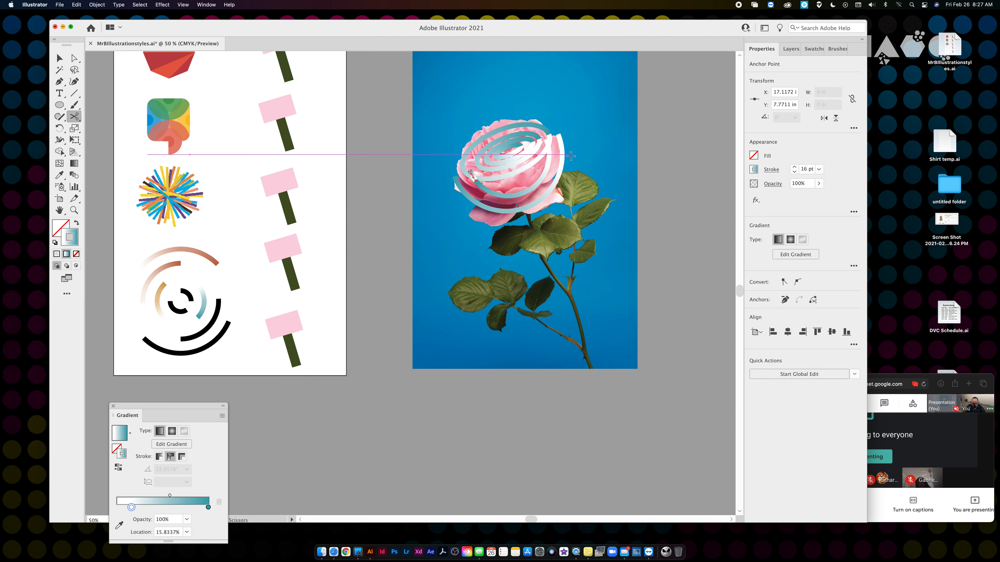
left_click(550, 154)
key("v")
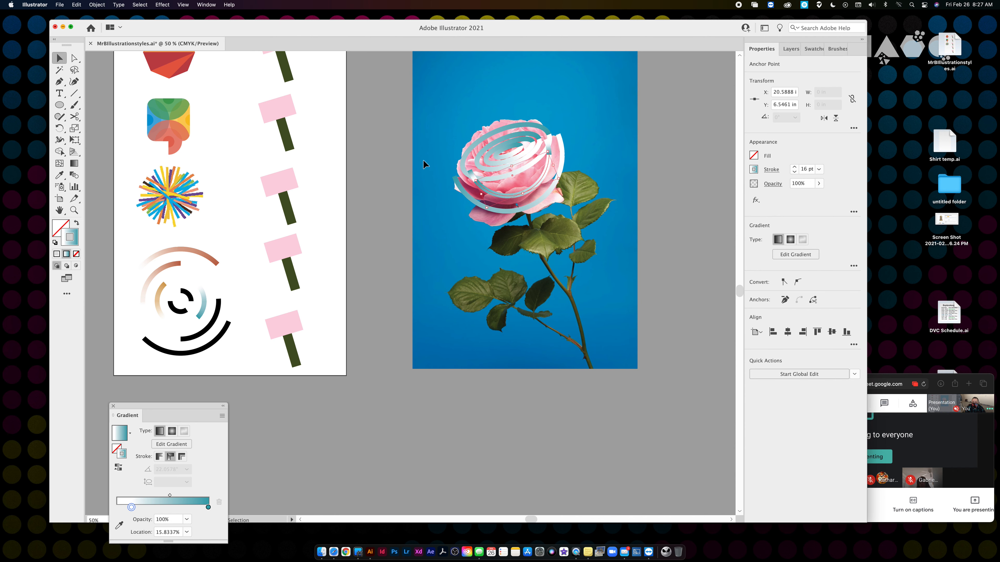
left_click(471, 175)
key("BackSpace")
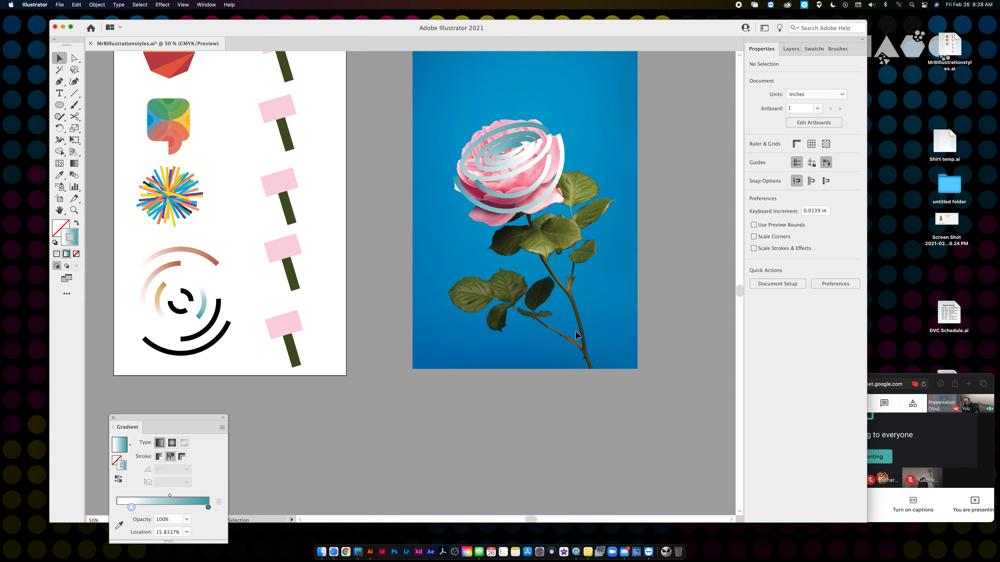
Switch to the Digital Illustration 1 page in Safari and read the project specs, highlighting the PDF hand-in requirement.
scroll(226, 392, "up", 3)
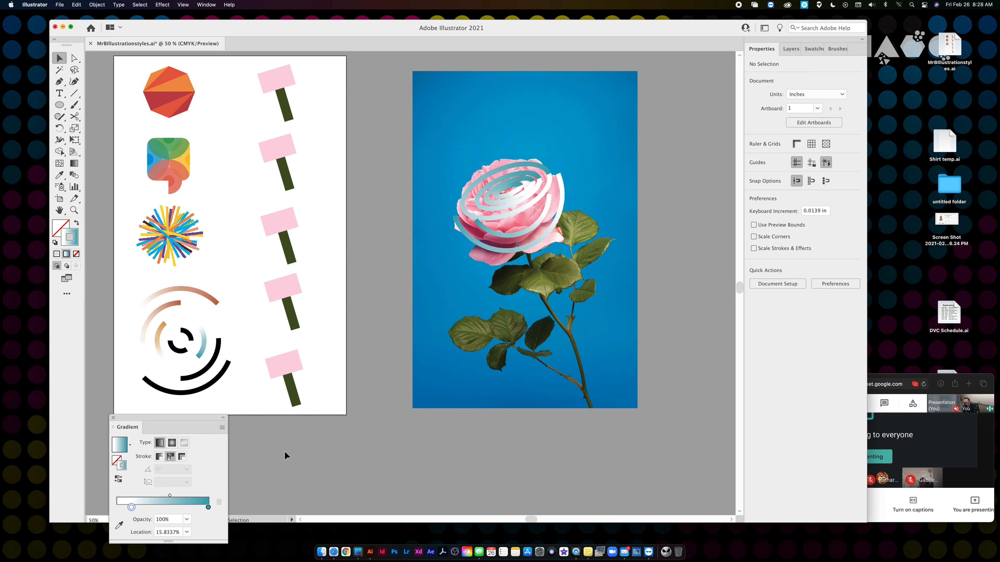
left_click(333, 552)
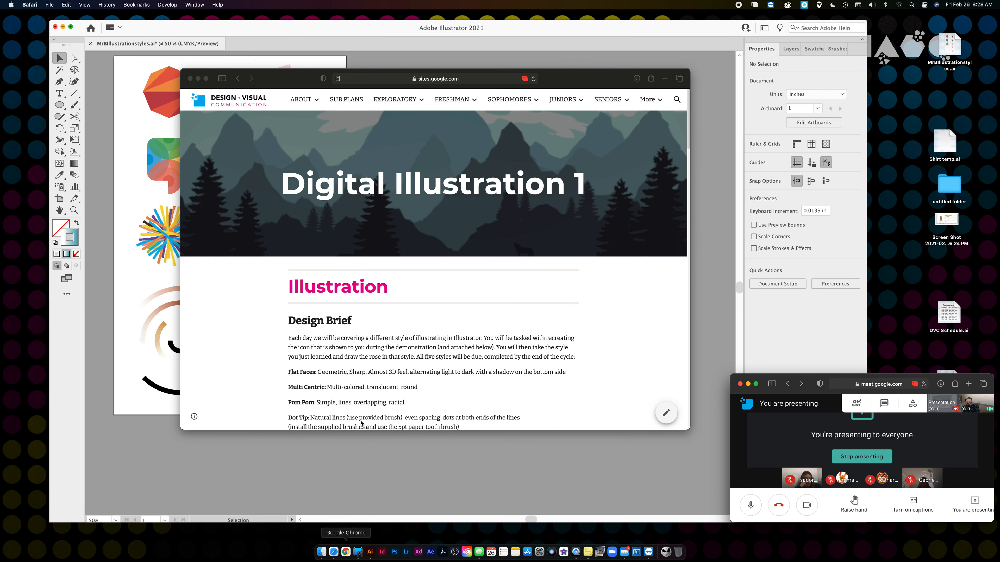
scroll(361, 423, "down", 15)
scroll(422, 293, "up", 10)
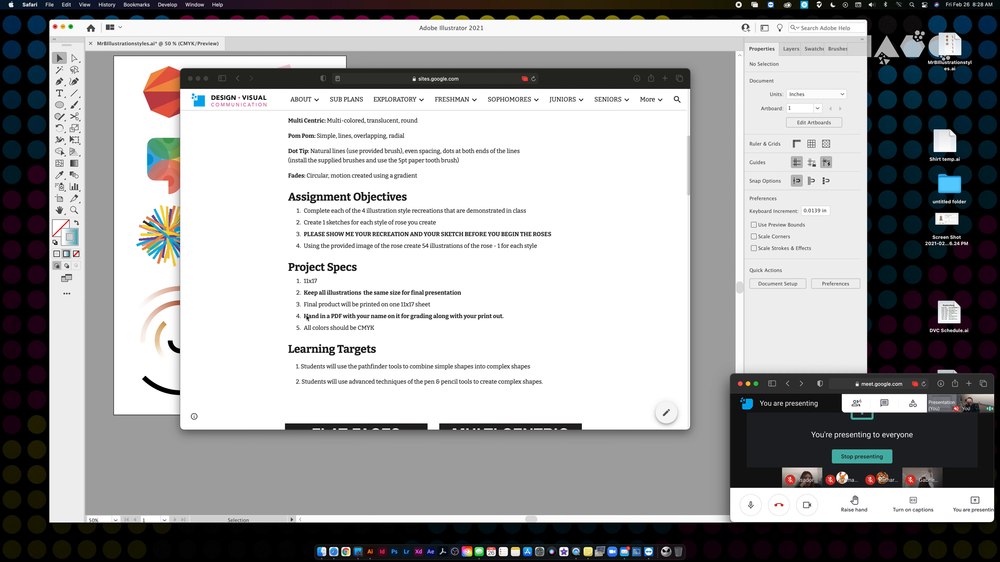
left_click(379, 317)
left_click_drag(304, 317, 503, 316)
left_click(481, 317)
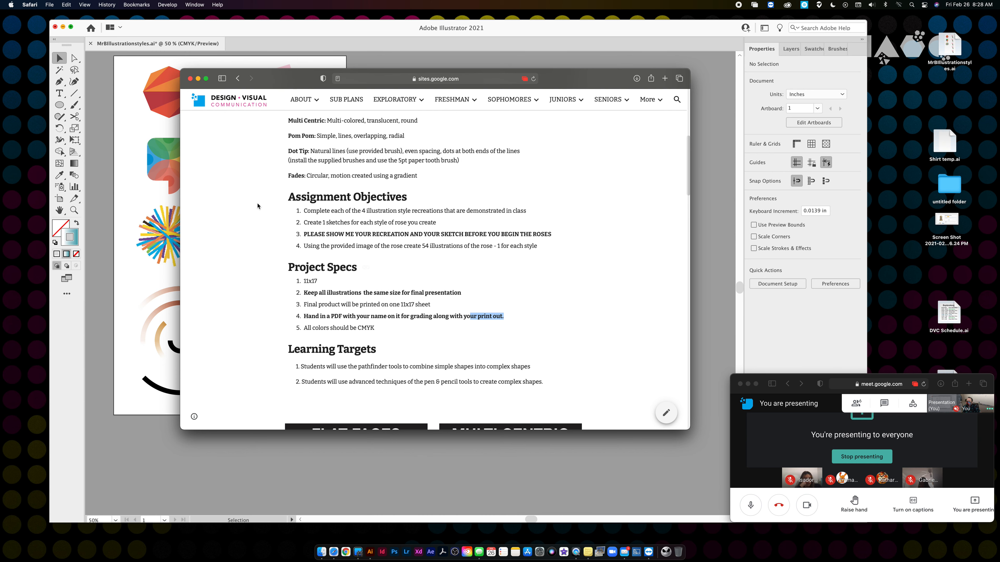
Switch back to Illustrator, open Save As and examine the file format options, including Adobe PDF.
left_click(180, 49)
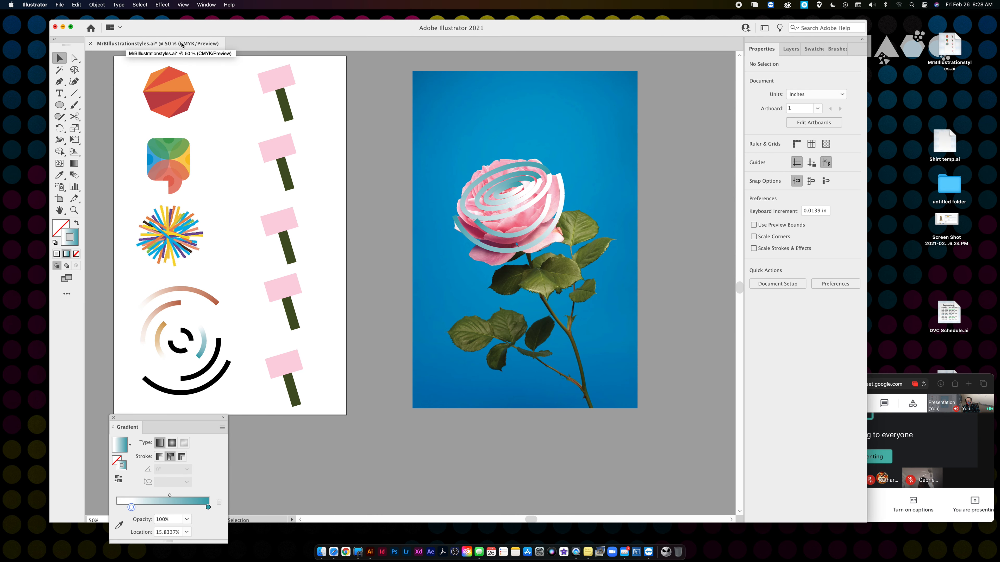
left_click(60, 5)
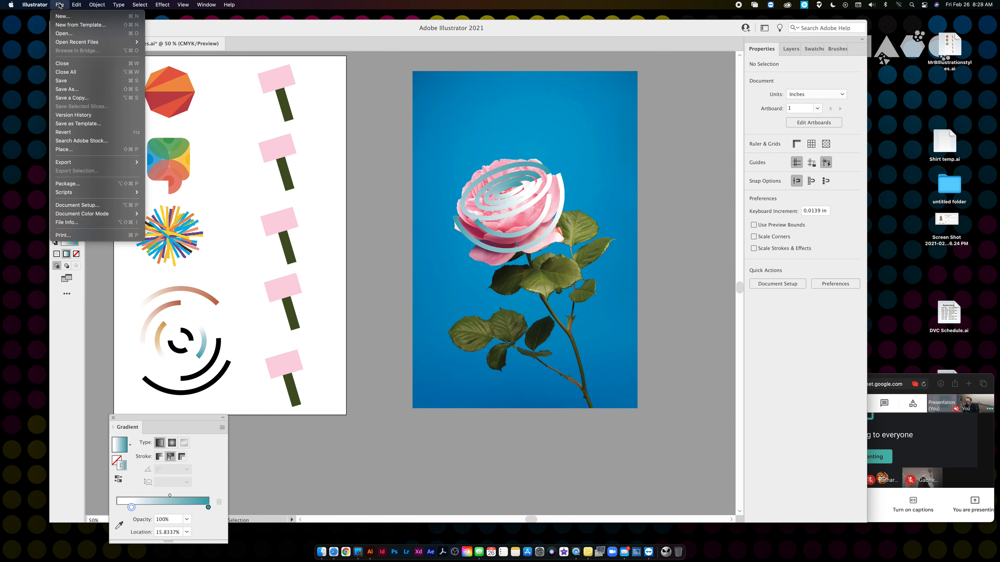
left_click(84, 90)
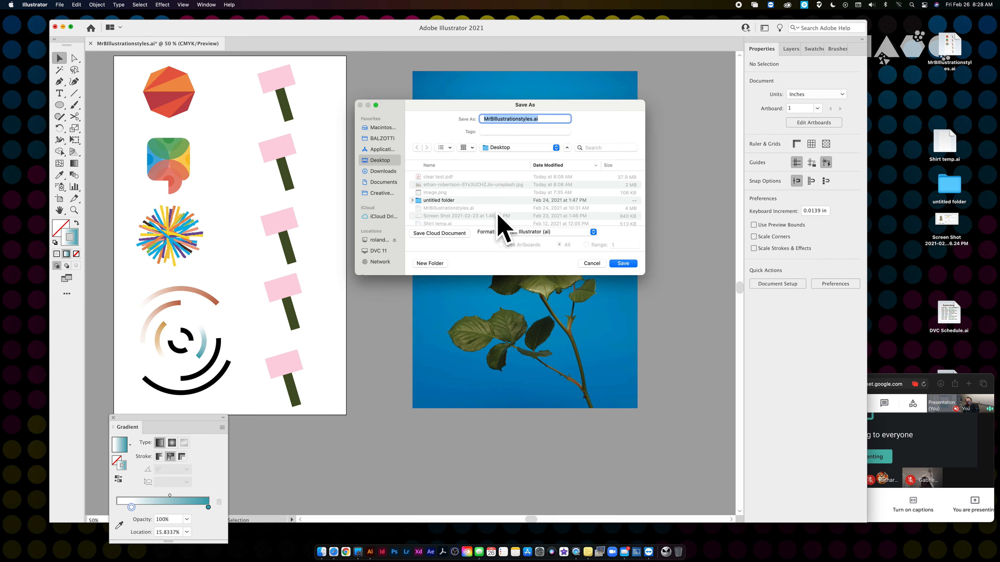
left_click(514, 232)
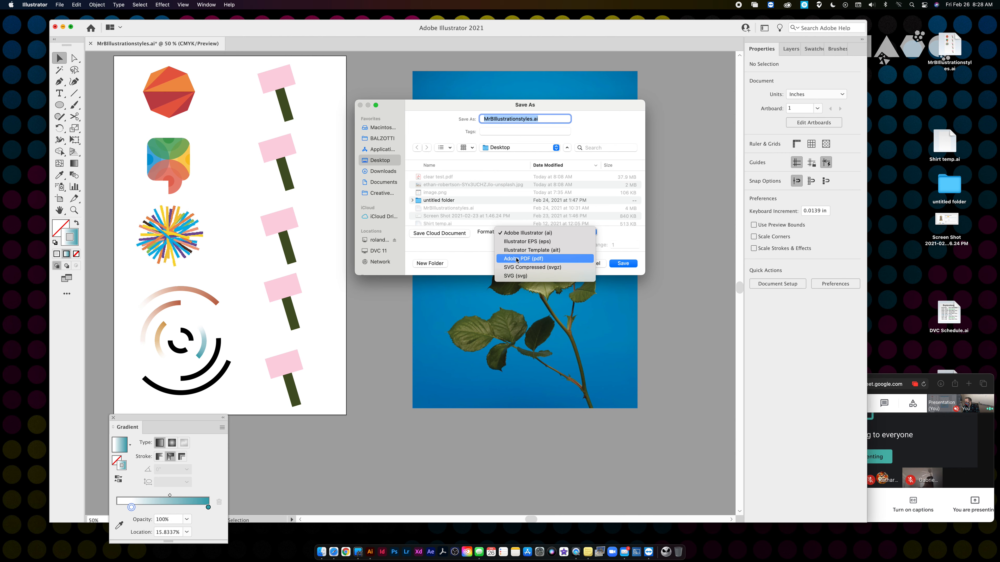
left_click(614, 242)
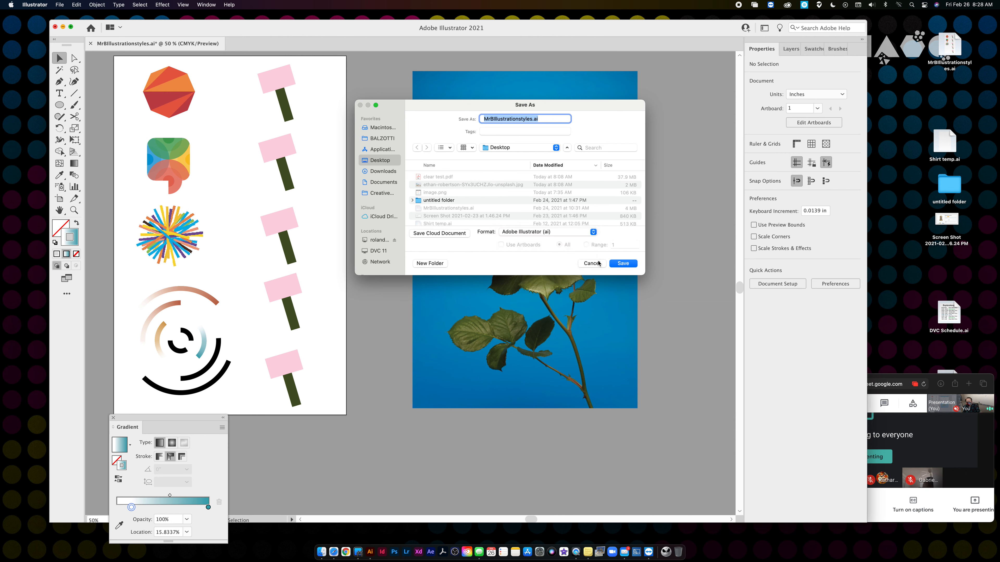